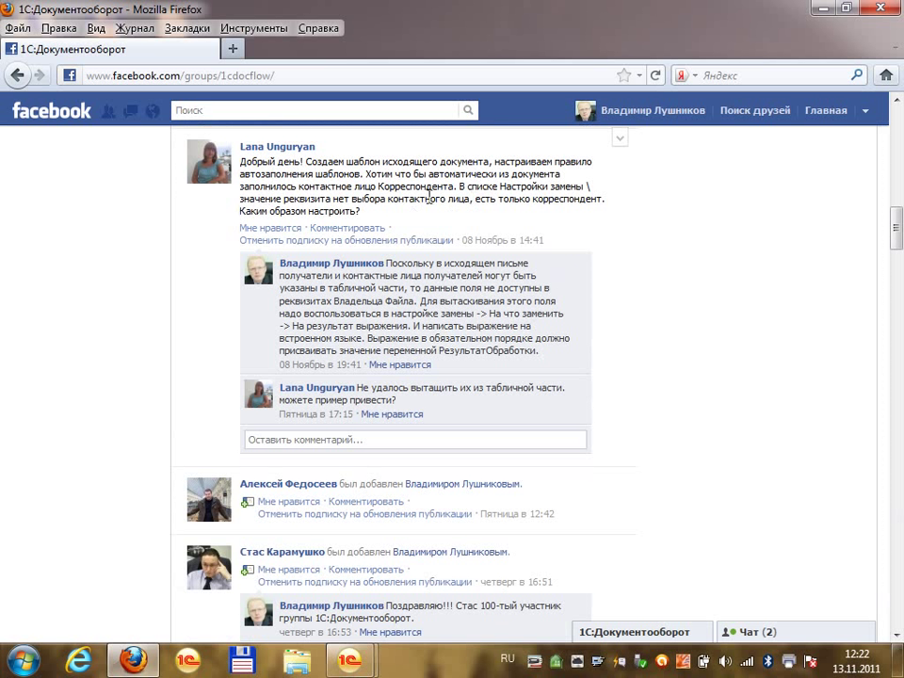
Read the group question about auto-filling the correspondent's contact person in an outgoing document template, and minimize the browser
drag(277, 199, 489, 196)
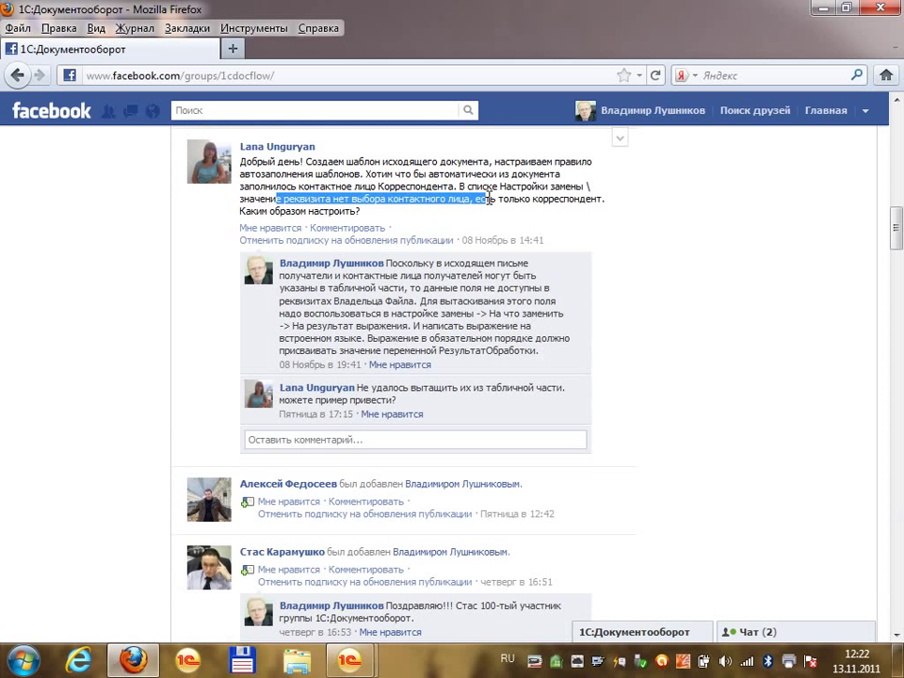
click(489, 198)
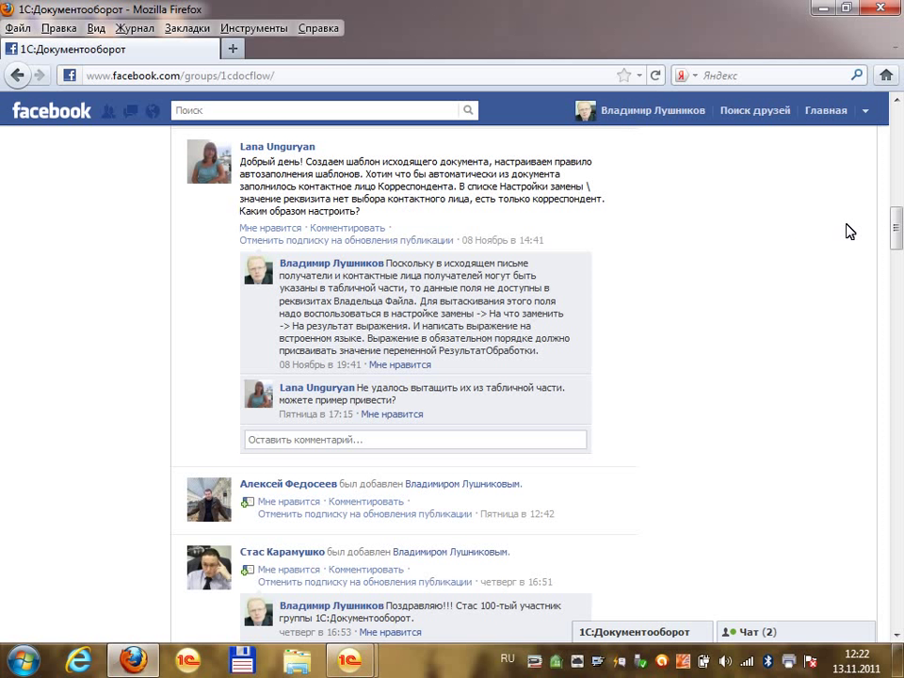
click(826, 11)
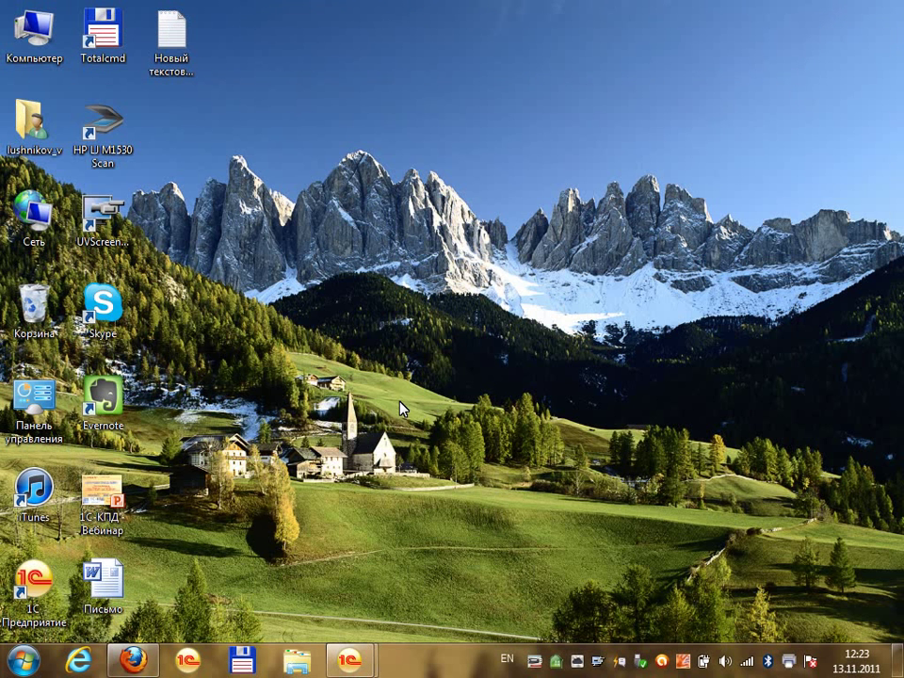
Open the desktop document Письмо in Word, look through its letterhead and form fields, and close it
drag(102, 579, 351, 106)
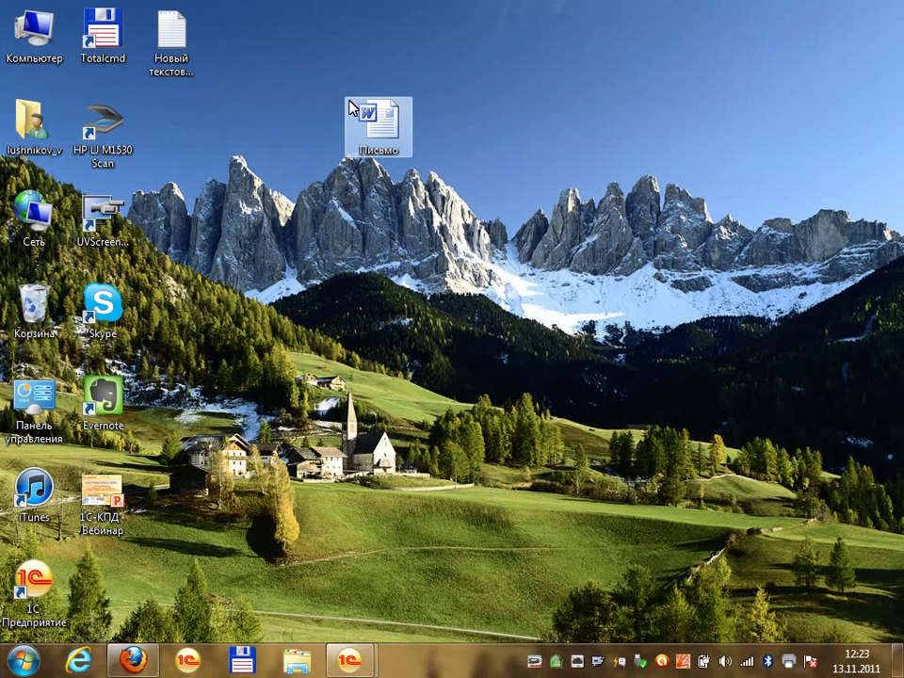
double_click(396, 133)
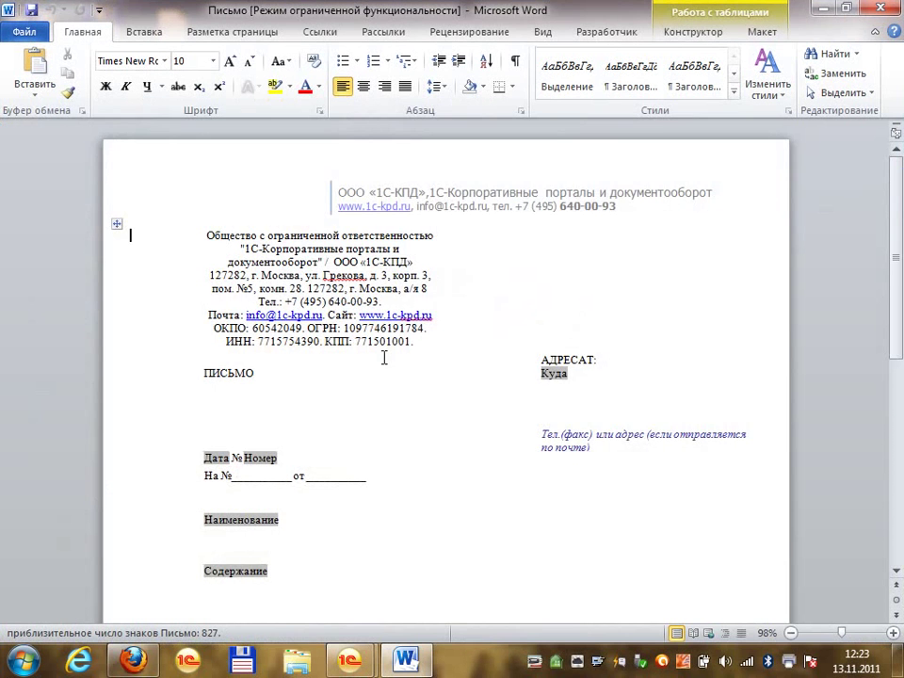
scroll(362, 420, down, 5)
scroll(362, 420, up, 3)
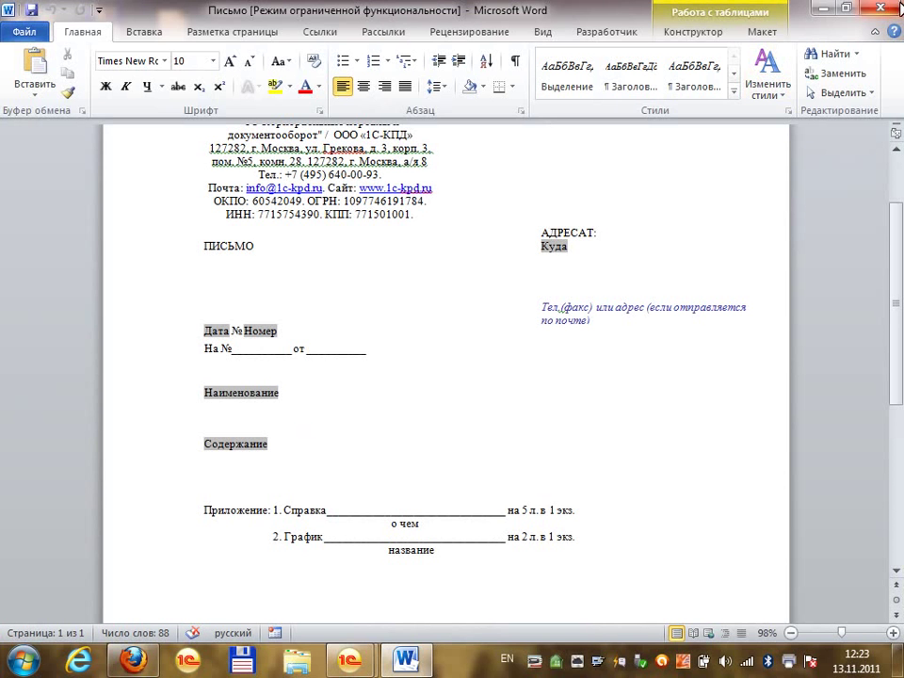
click(881, 8)
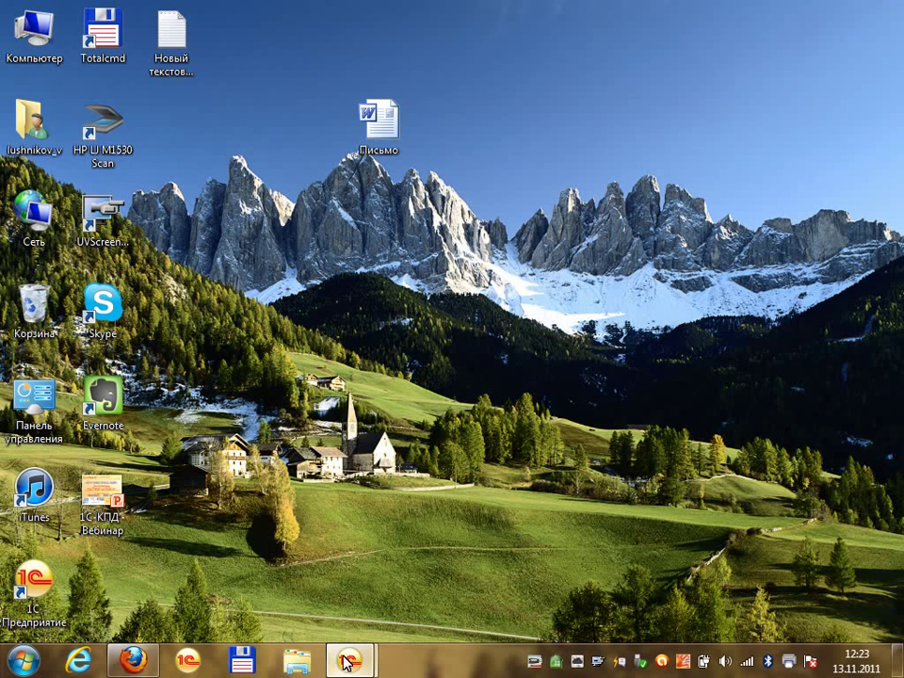
Switch to 1С:Документооборот and show the Файлы list of the Документы и файлы section
mouse_move(350, 660)
click(288, 597)
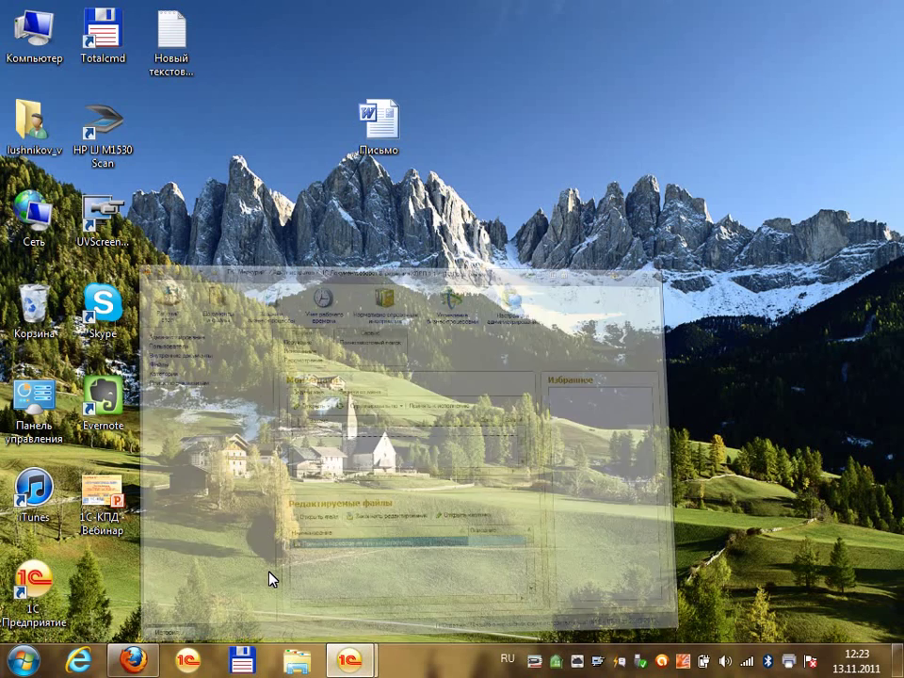
click(138, 81)
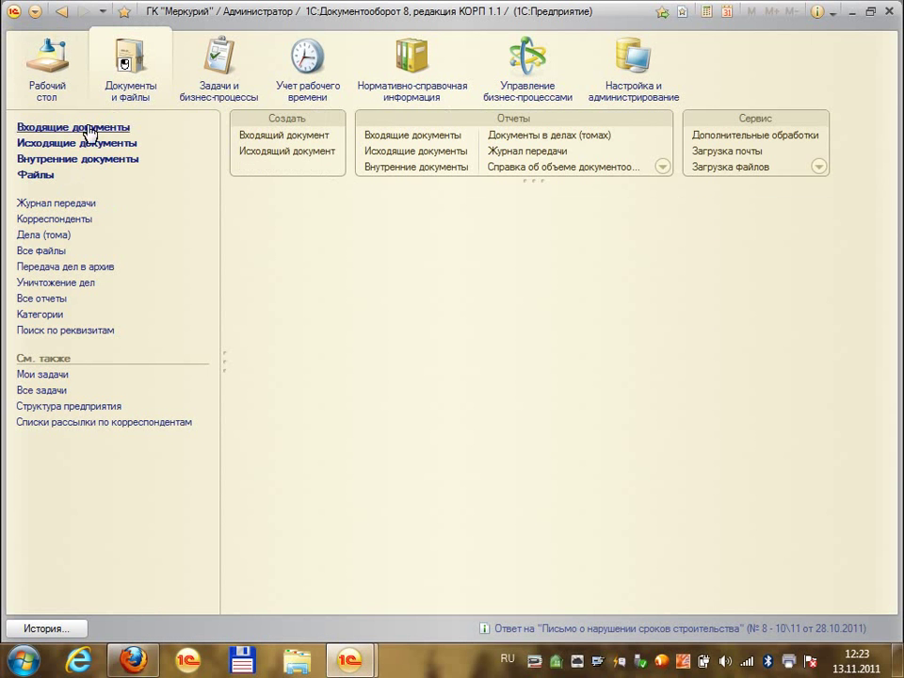
click(29, 175)
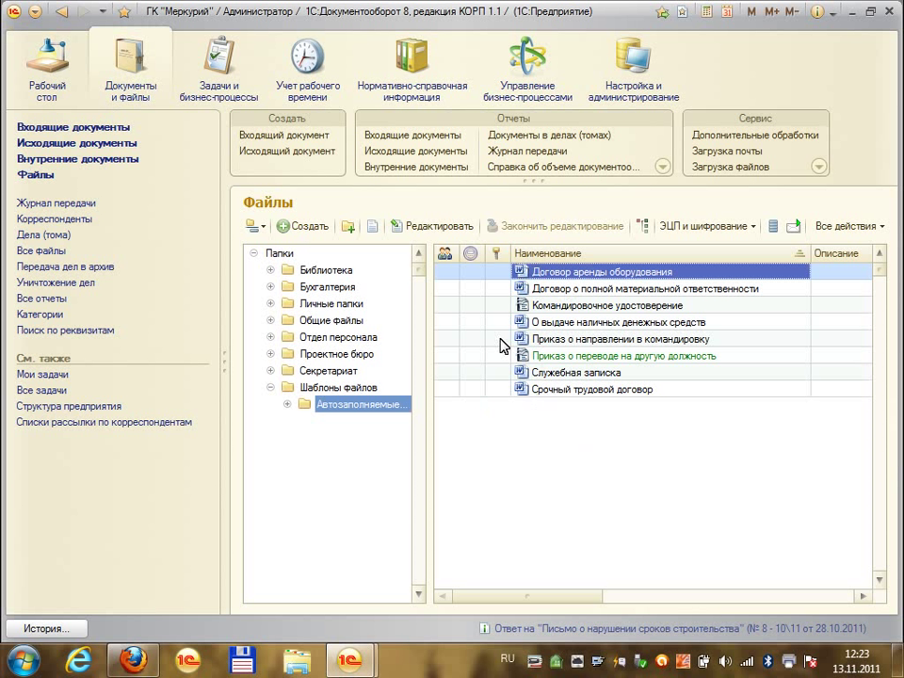
click(306, 226)
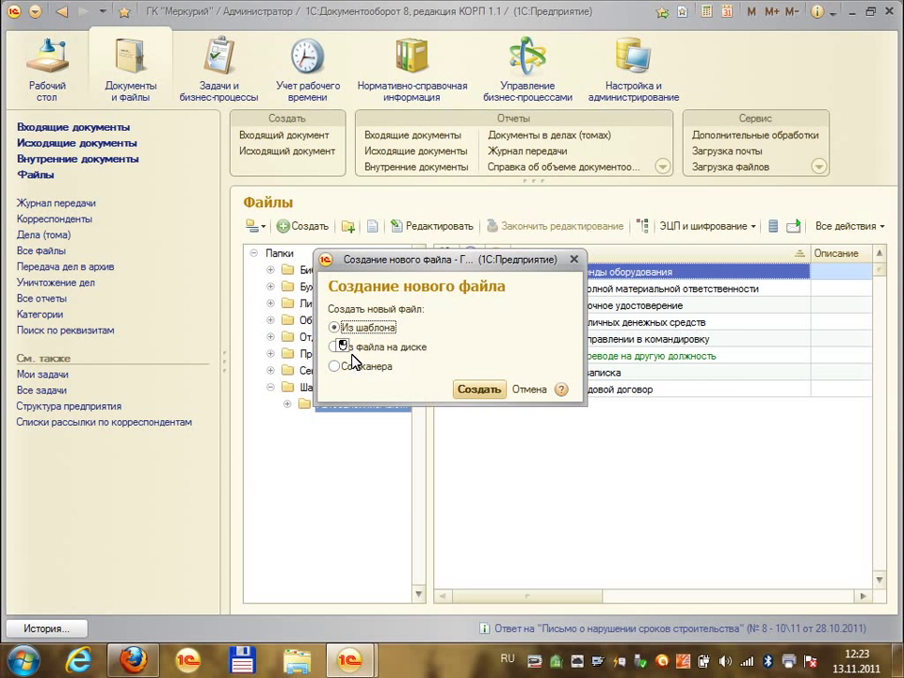
click(469, 390)
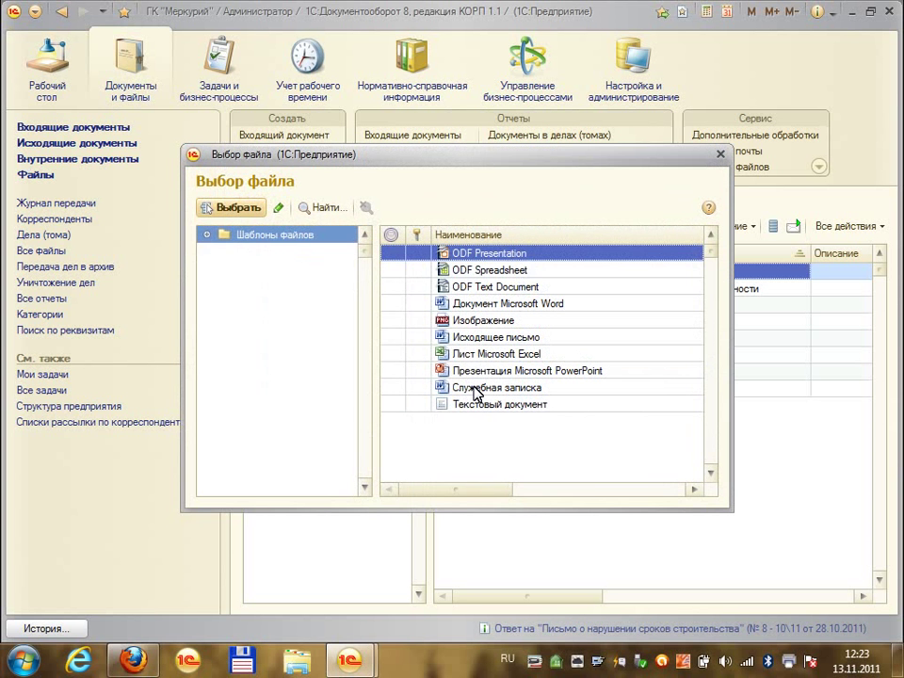
key(Escape)
Create a new file in the auto-filled templates folder from the document Письмо stored on the desktop
click(299, 226)
click(410, 347)
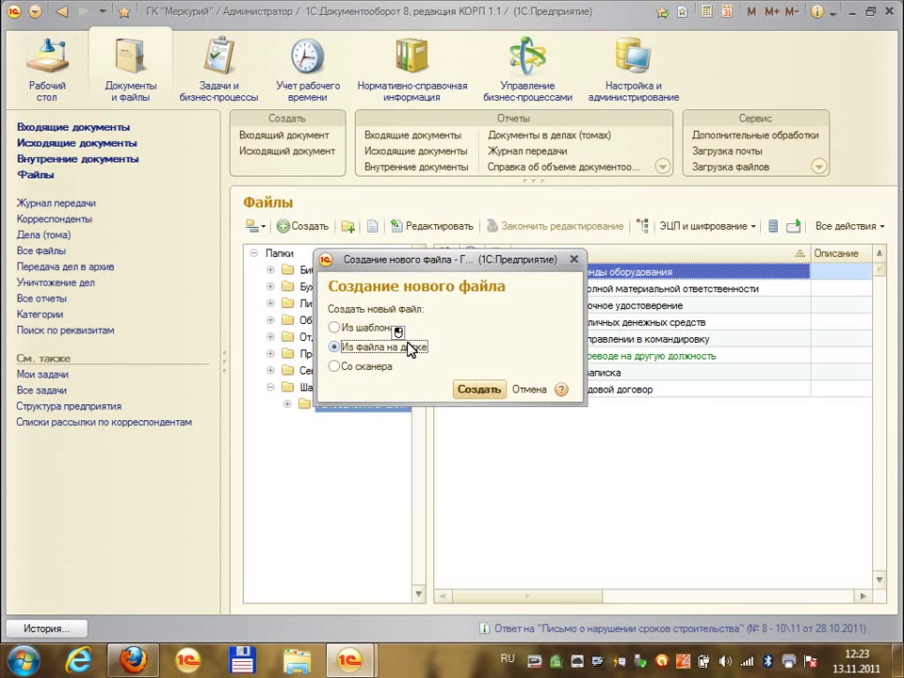
click(477, 390)
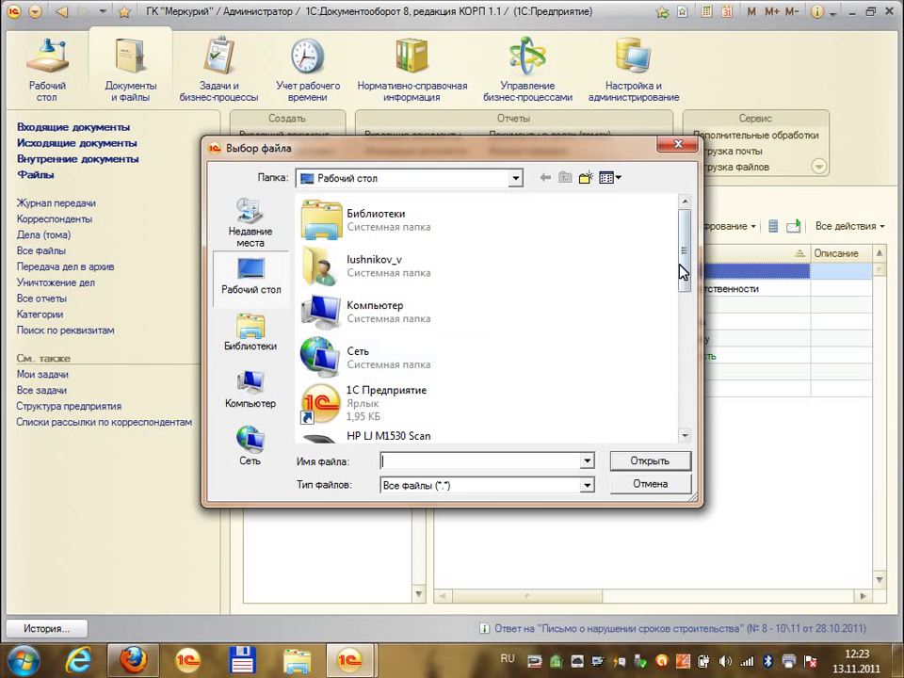
scroll(684, 276, down, 1)
drag(684, 275, 687, 410)
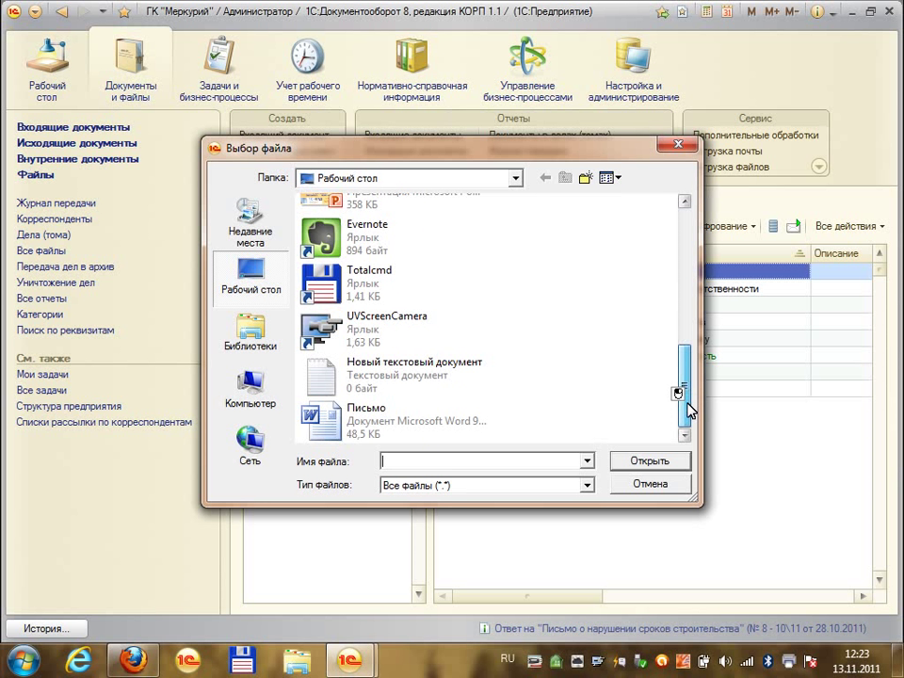
click(516, 419)
click(640, 460)
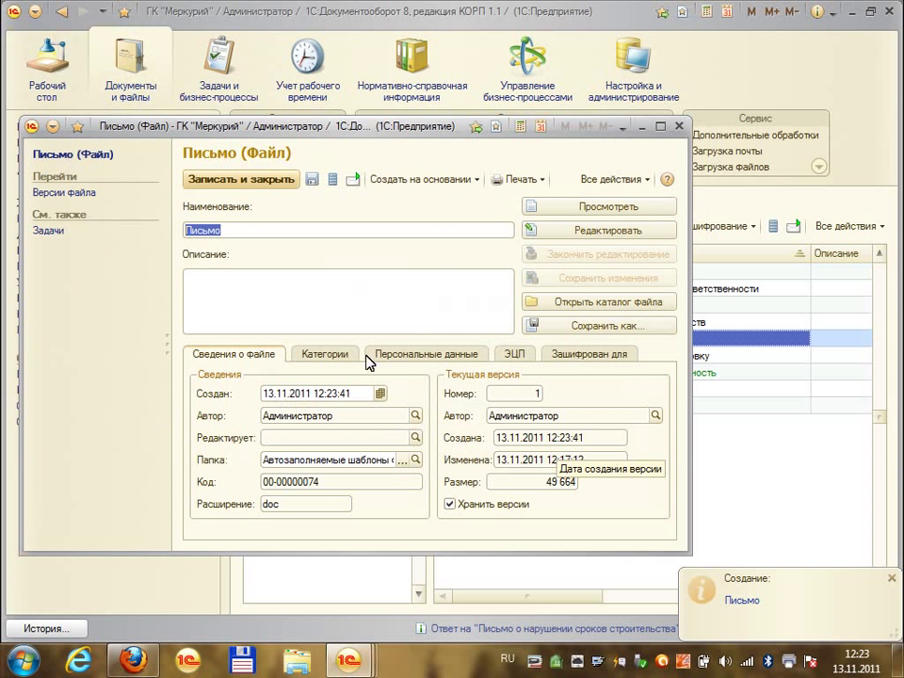
Rename the new file card as "Исходящее письмо", then save and close it
key(BackSpace)
key(Home)
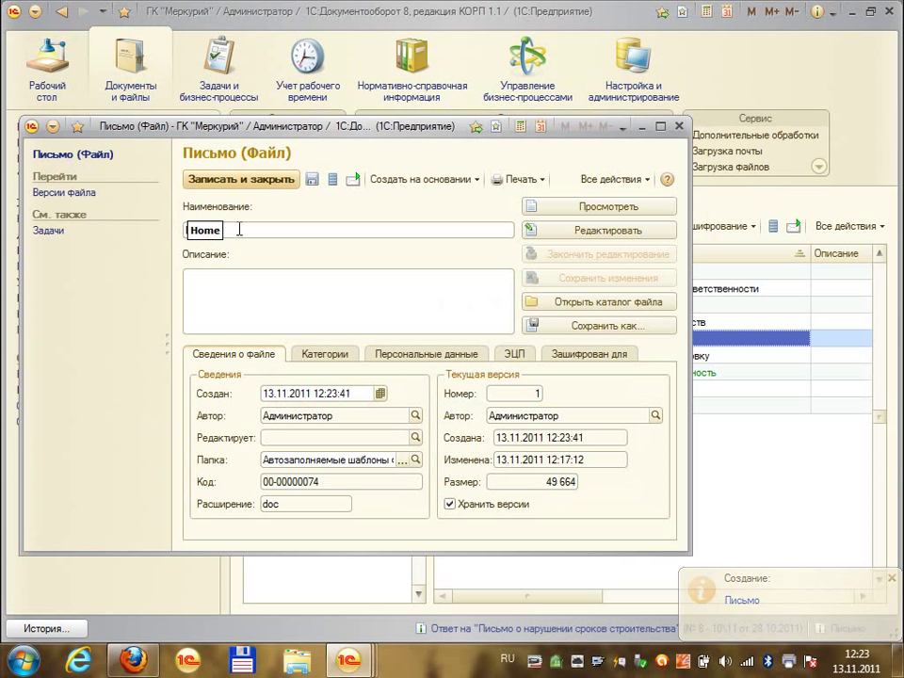
text(Исходящее Письмо)
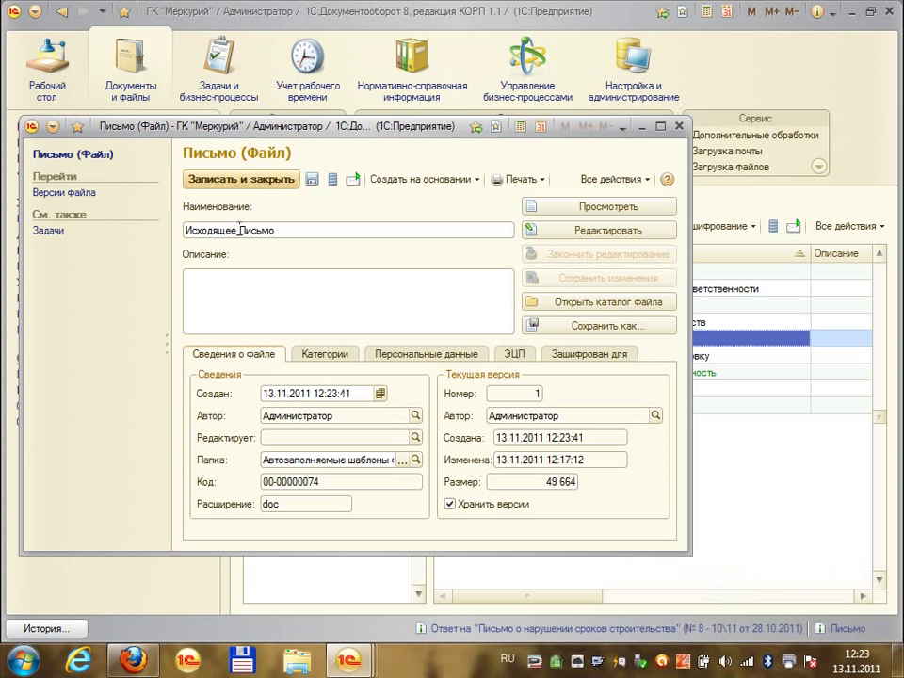
key(shift+Right)
text(п)
click(334, 307)
click(243, 180)
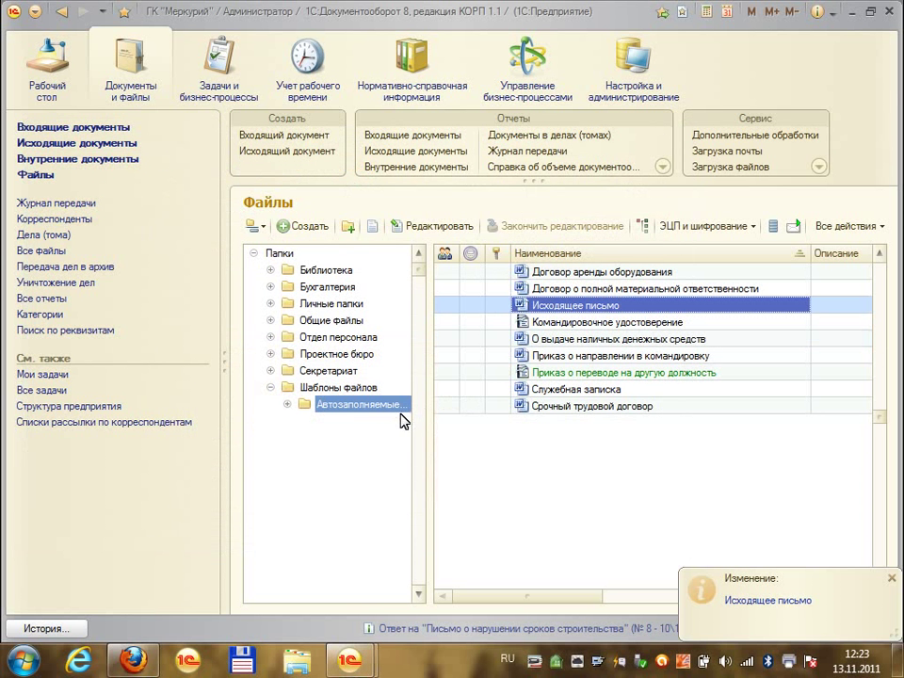
Open Исходящее письмо for editing and insert a legacy text form field on the line below Куда
click(419, 225)
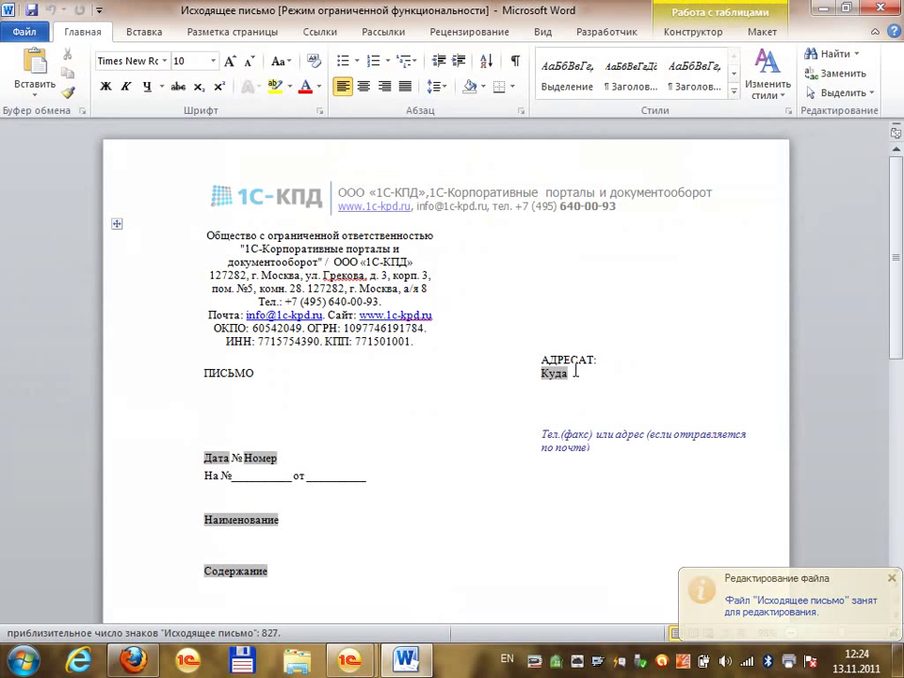
click(580, 393)
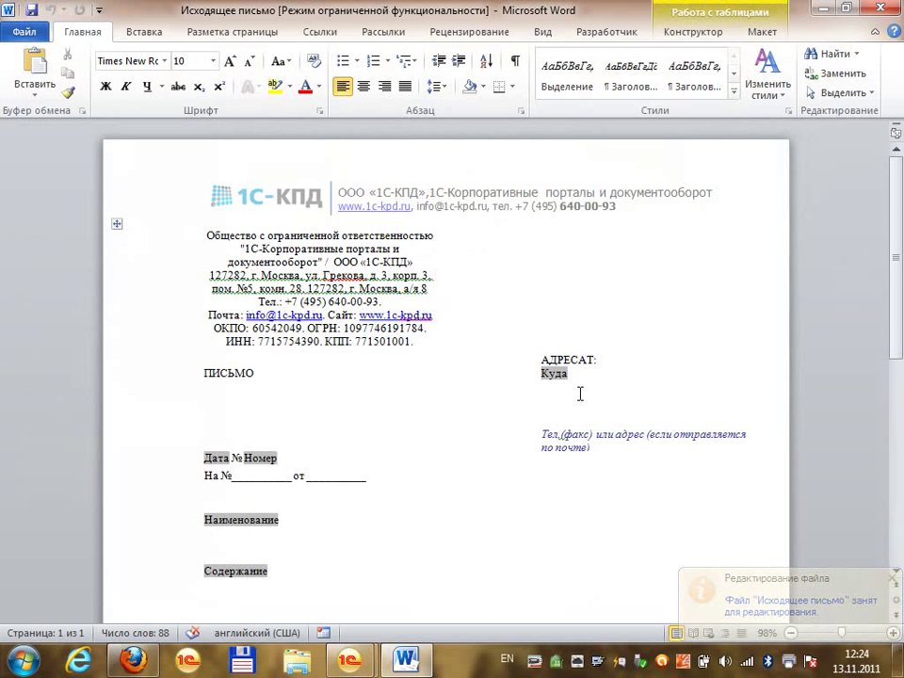
text(Х)
key(BackSpace)
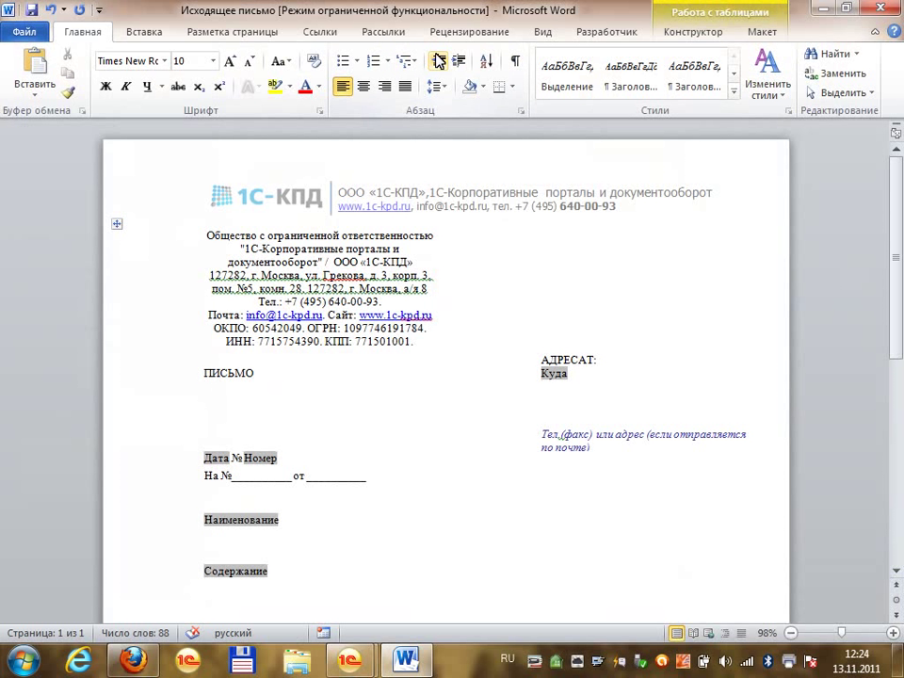
click(622, 34)
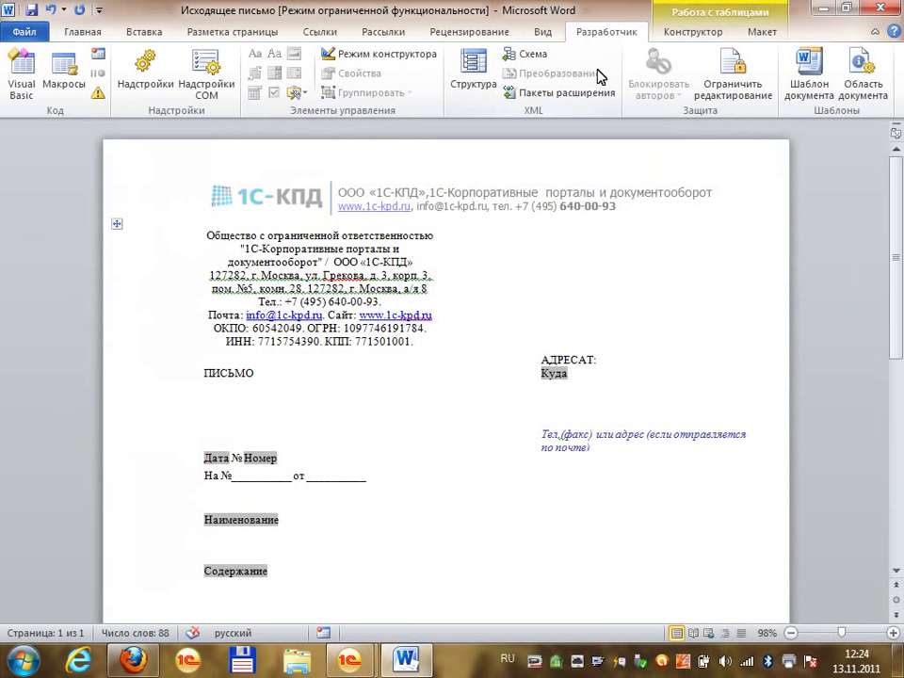
click(294, 93)
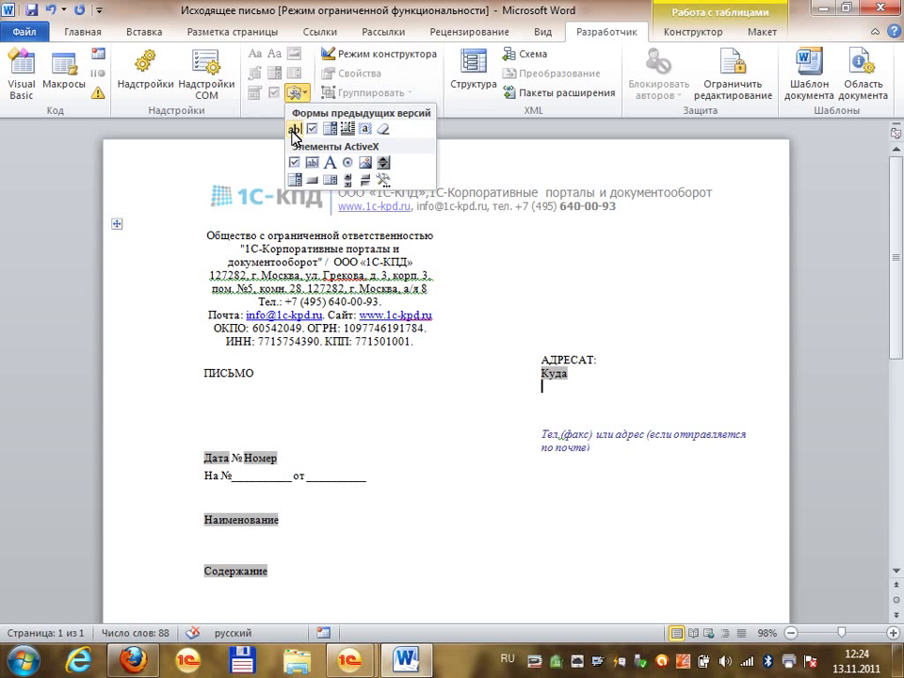
click(296, 129)
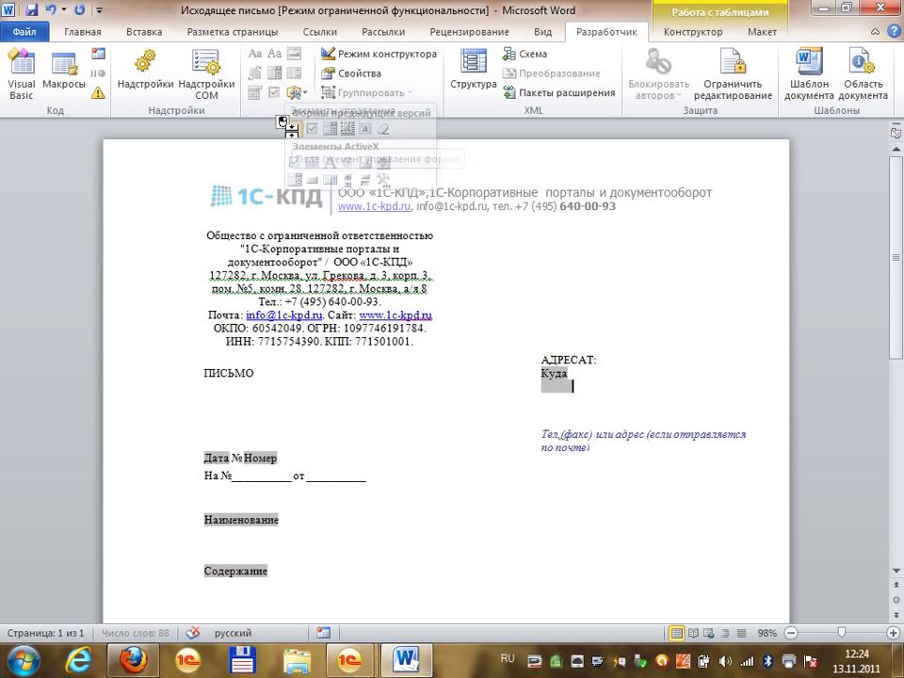
Set both the bookmark name and the default text of the new form field to "Кому"
right_click(555, 387)
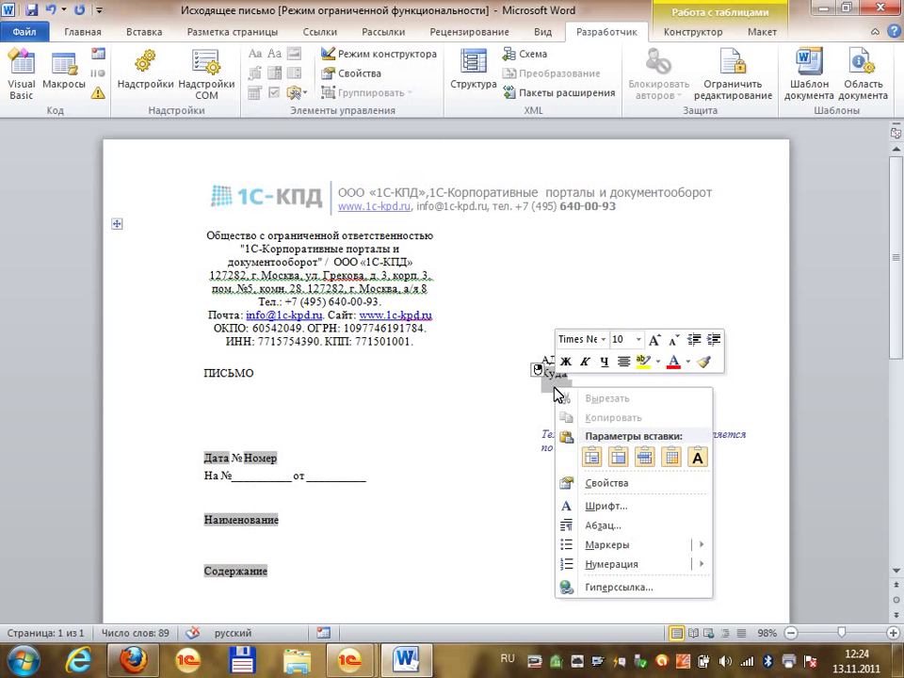
click(596, 483)
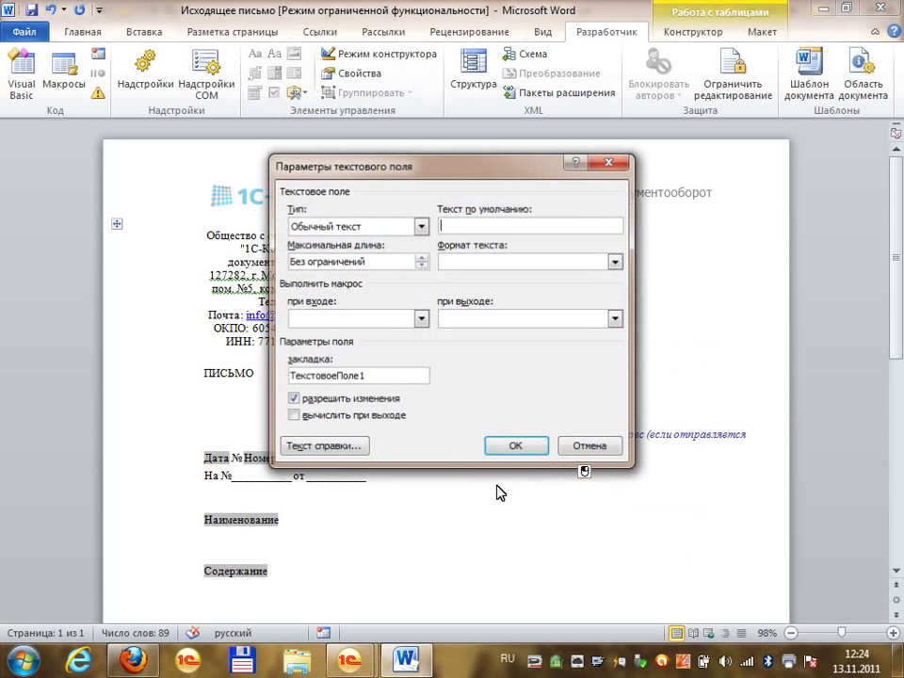
drag(397, 374, 213, 377)
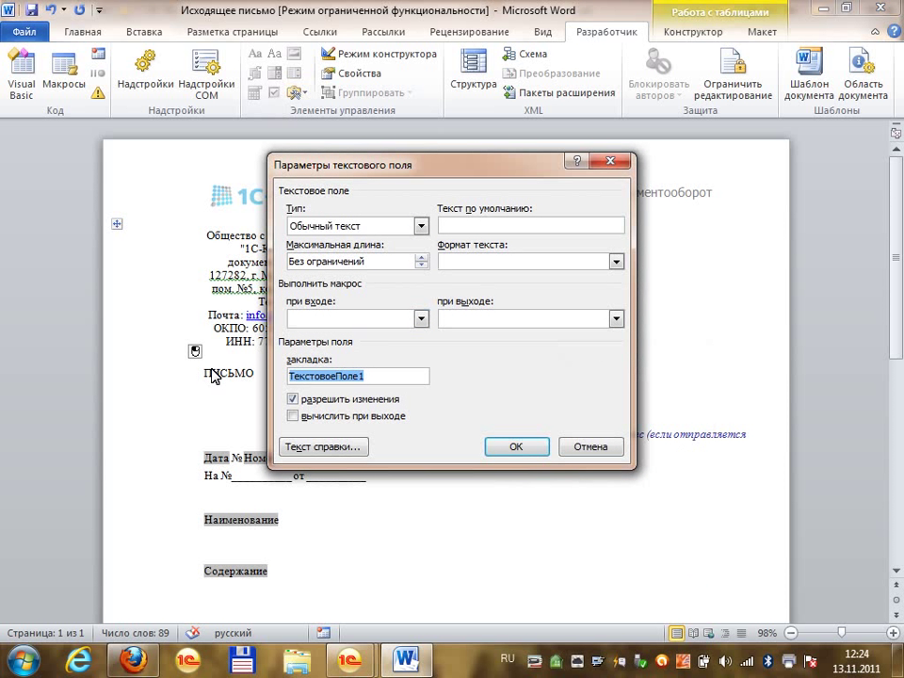
text(Кому)
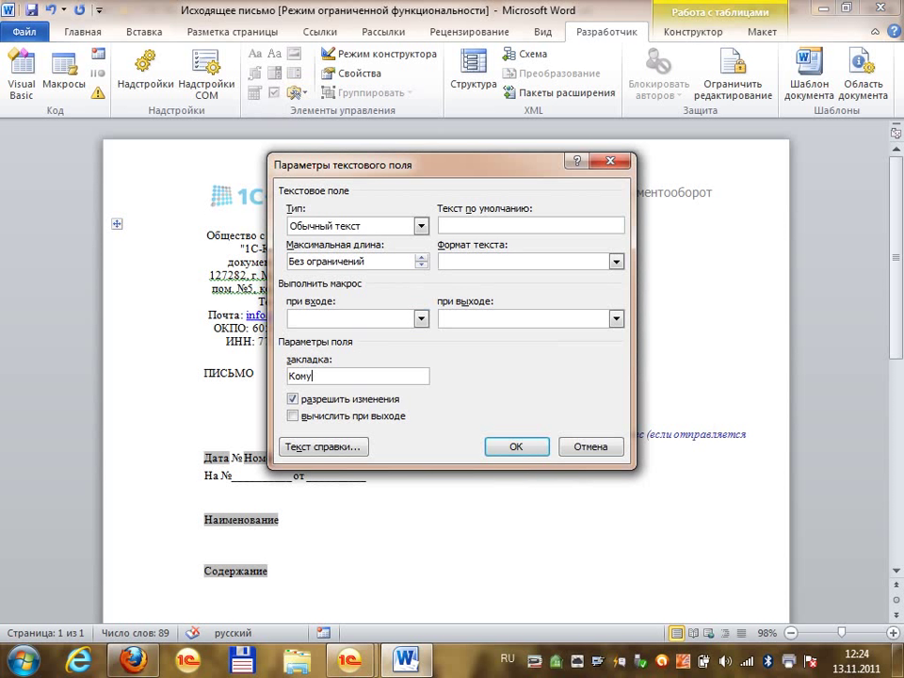
key(shift+Home)
key(ctrl+Insert)
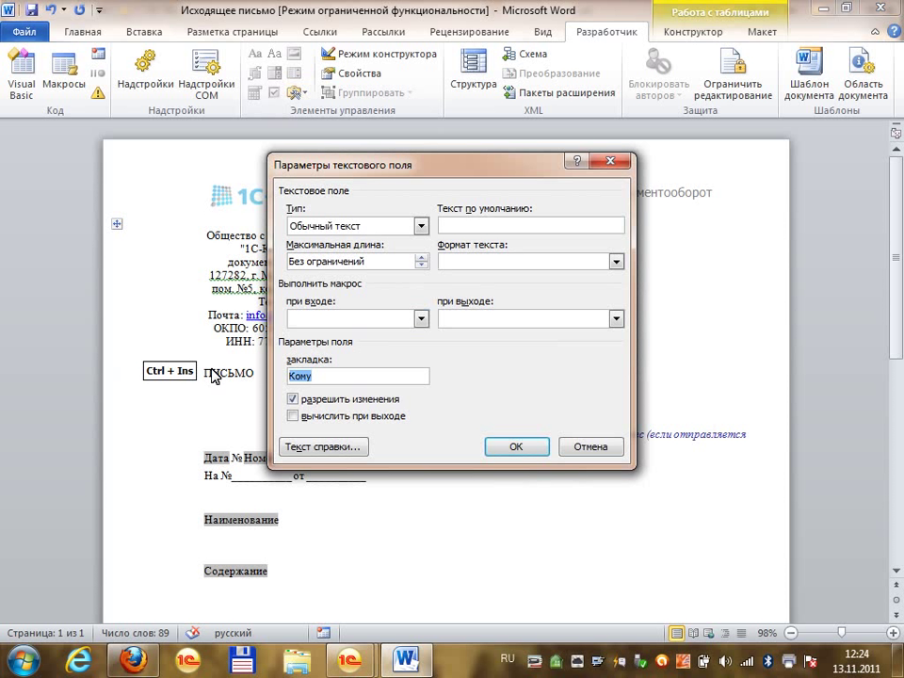
click(471, 224)
key(ctrl+v)
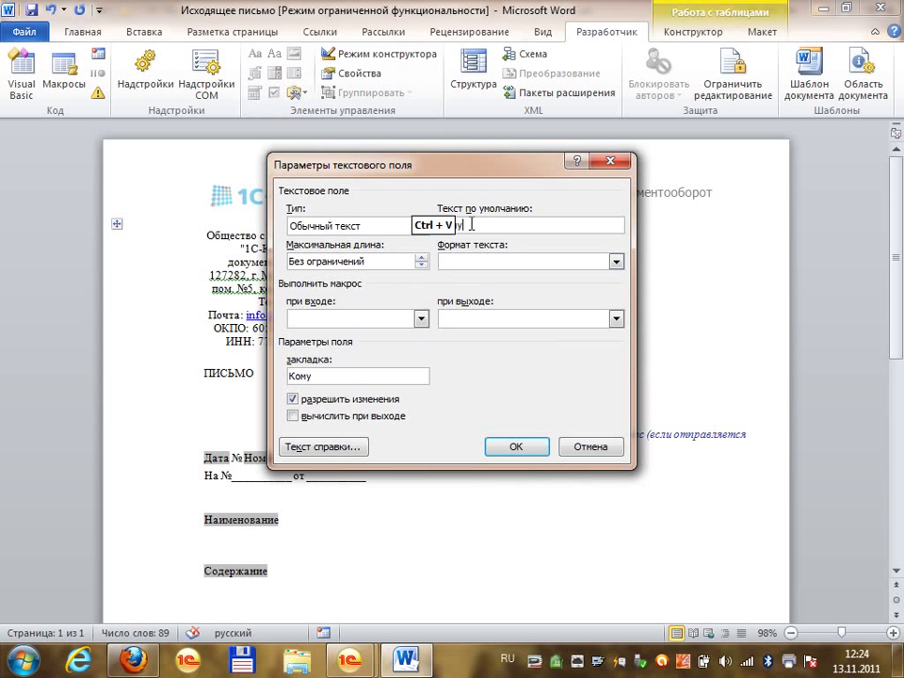
click(516, 446)
Select the Кому field to check it, save the letter template and close the document
click(534, 395)
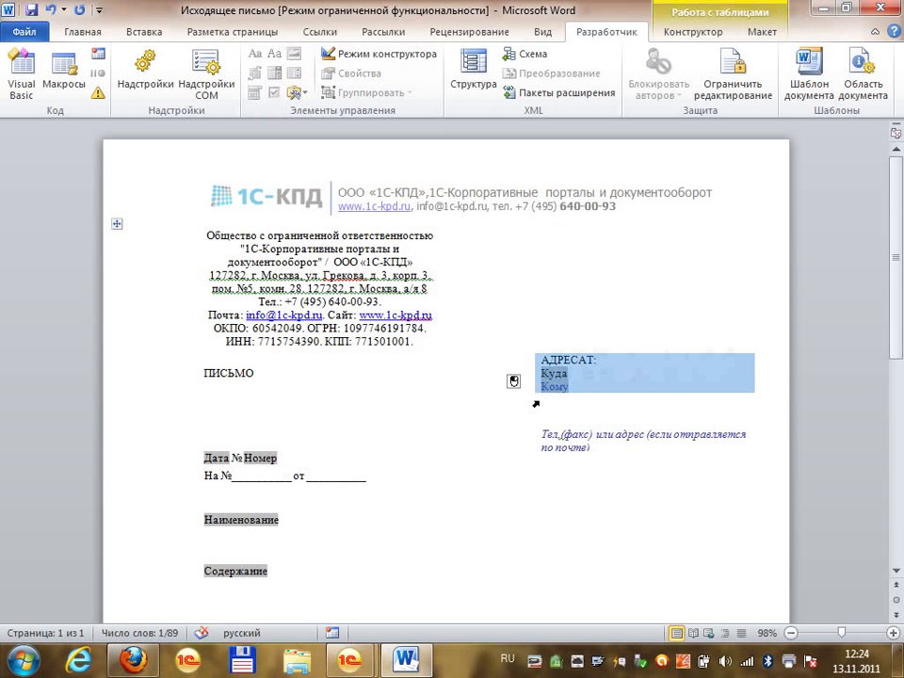
double_click(554, 385)
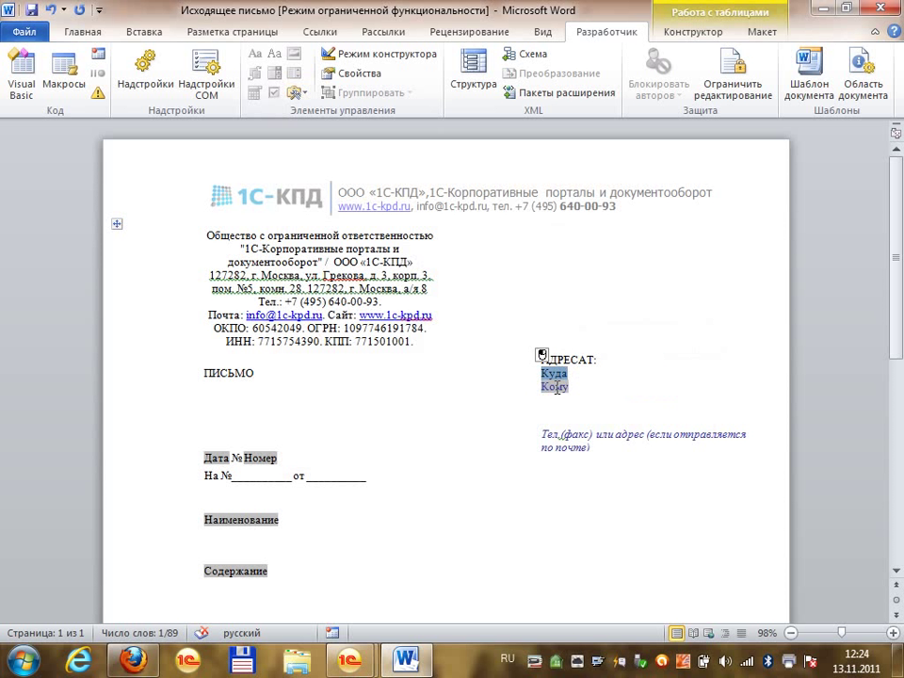
click(31, 9)
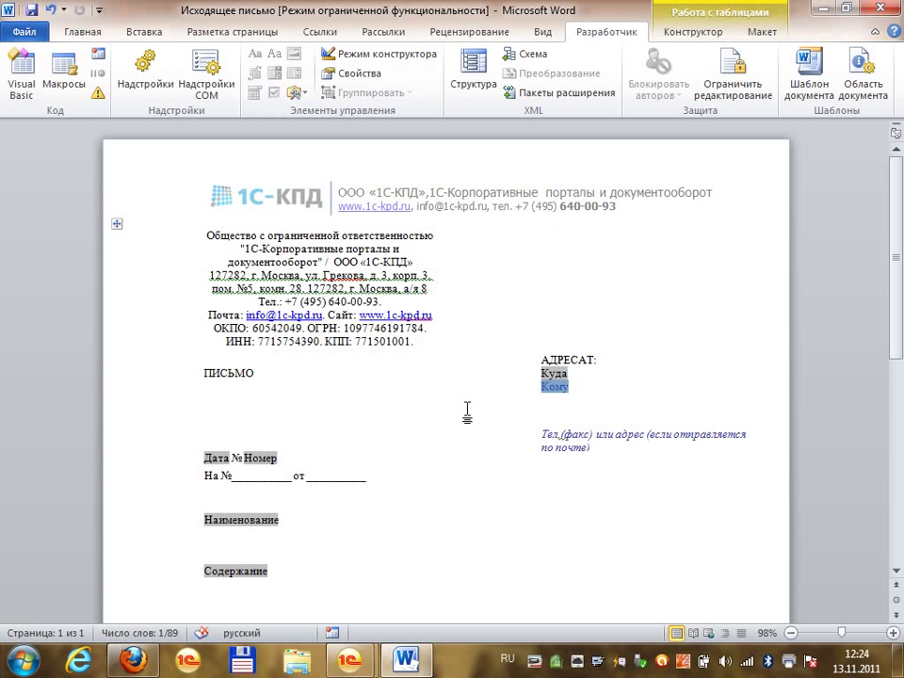
click(880, 11)
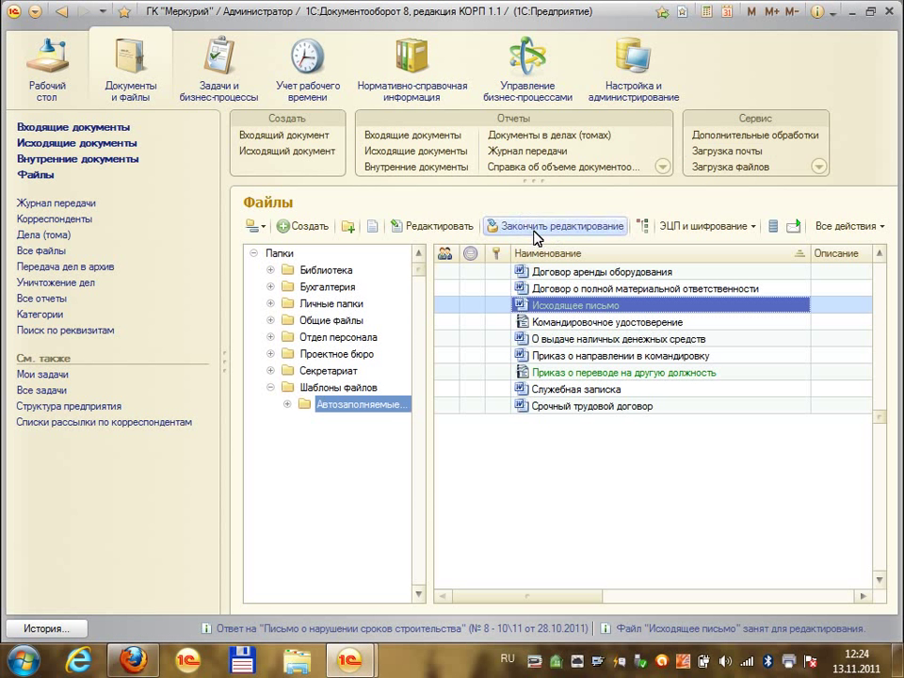
Finish editing the Исходящее письмо template file and open the list of file template auto-fill rules
click(534, 226)
click(405, 318)
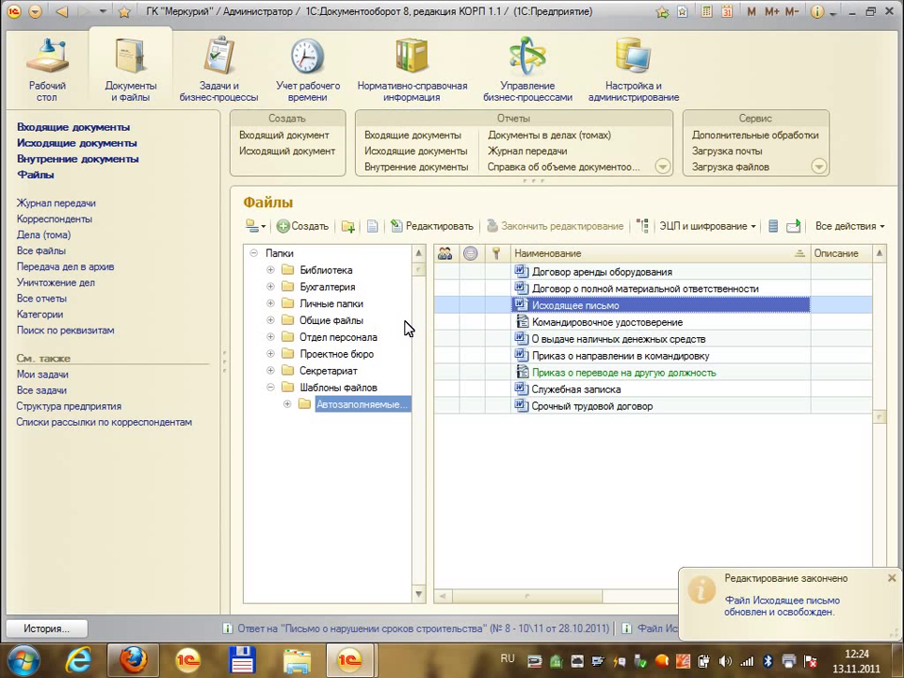
click(406, 77)
click(58, 222)
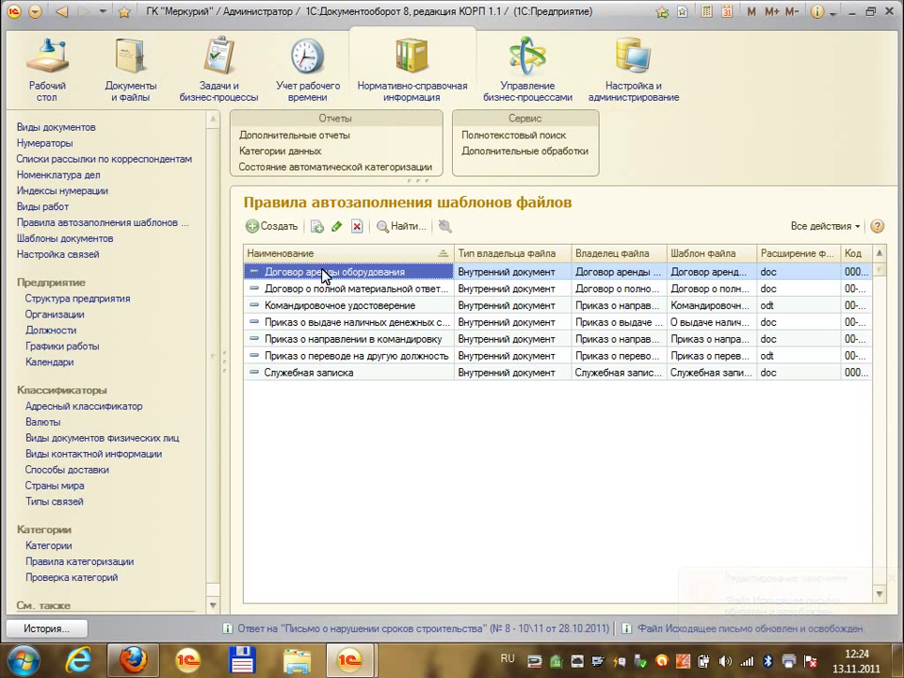
Create an auto-fill rule named "Исх письмо" and assign it the Исходящее письмо template from the auto-filled templates subfolder
click(274, 226)
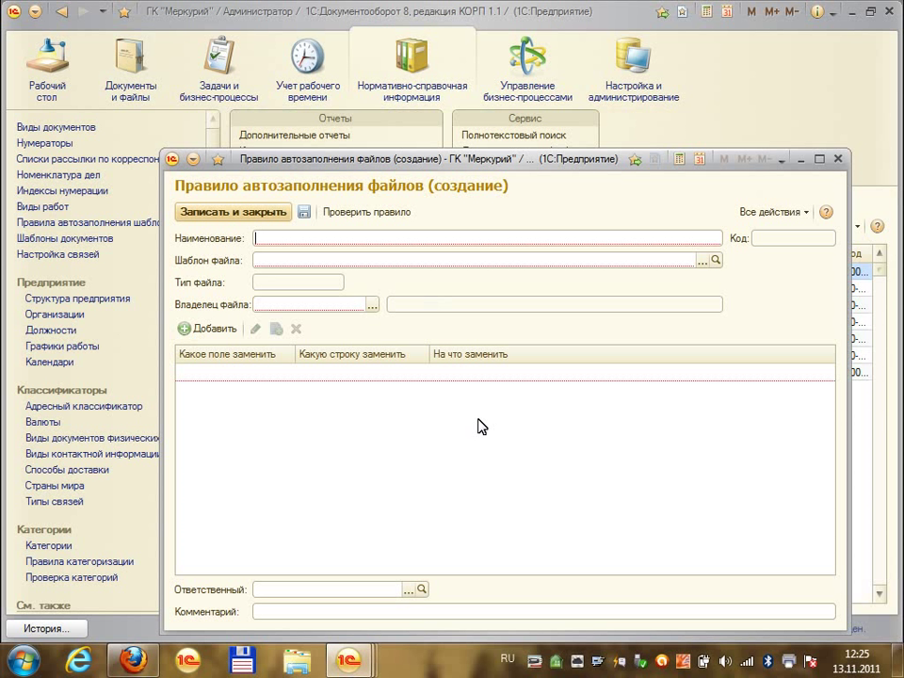
text(Исх письмо)
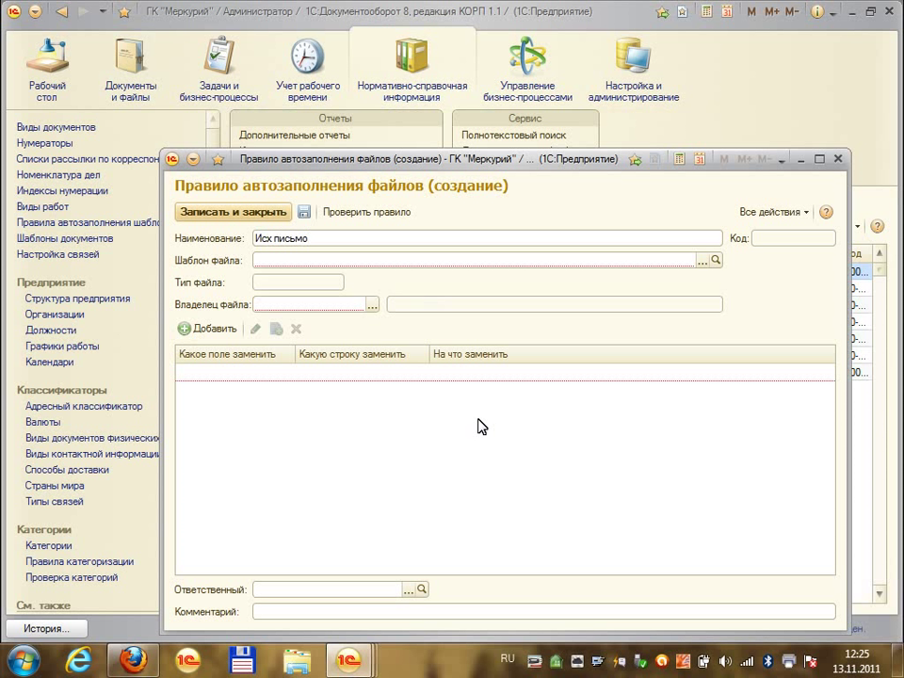
click(703, 261)
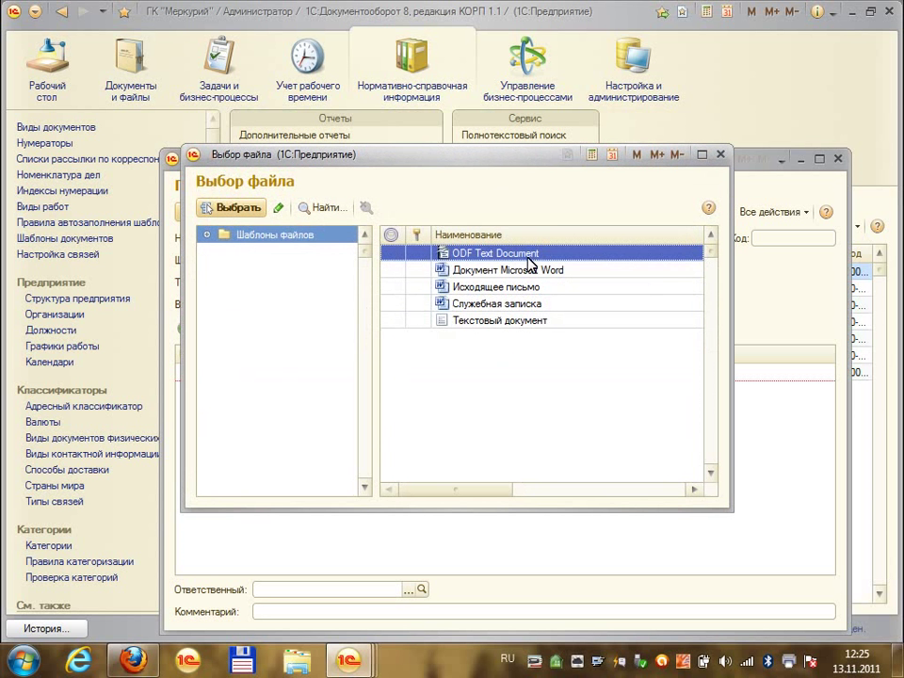
click(207, 235)
click(237, 252)
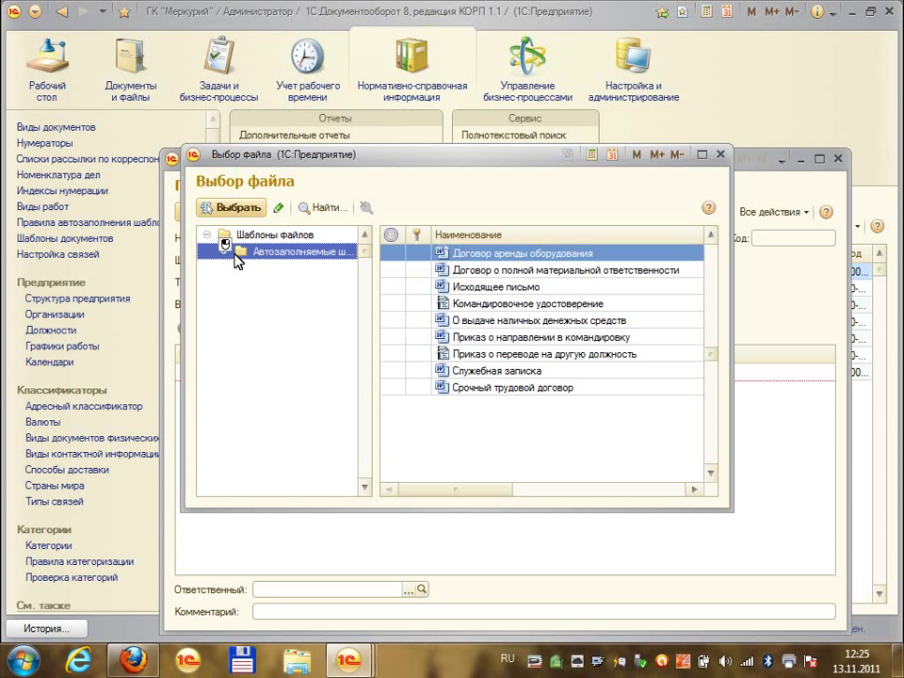
click(461, 287)
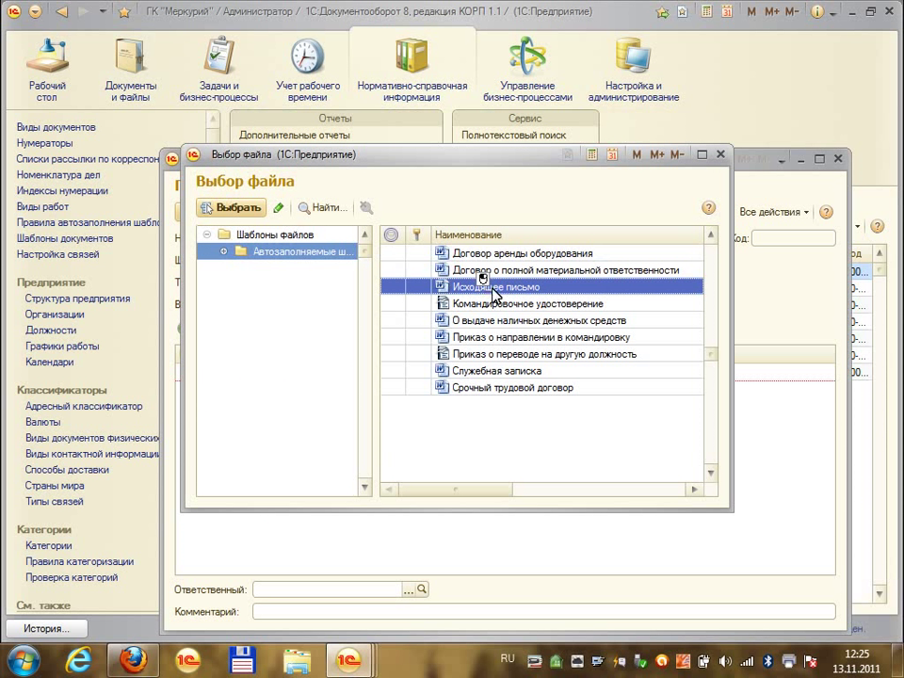
click(234, 208)
Set the rule's file owner to Исходящий документ with the document kind Письмо
click(371, 304)
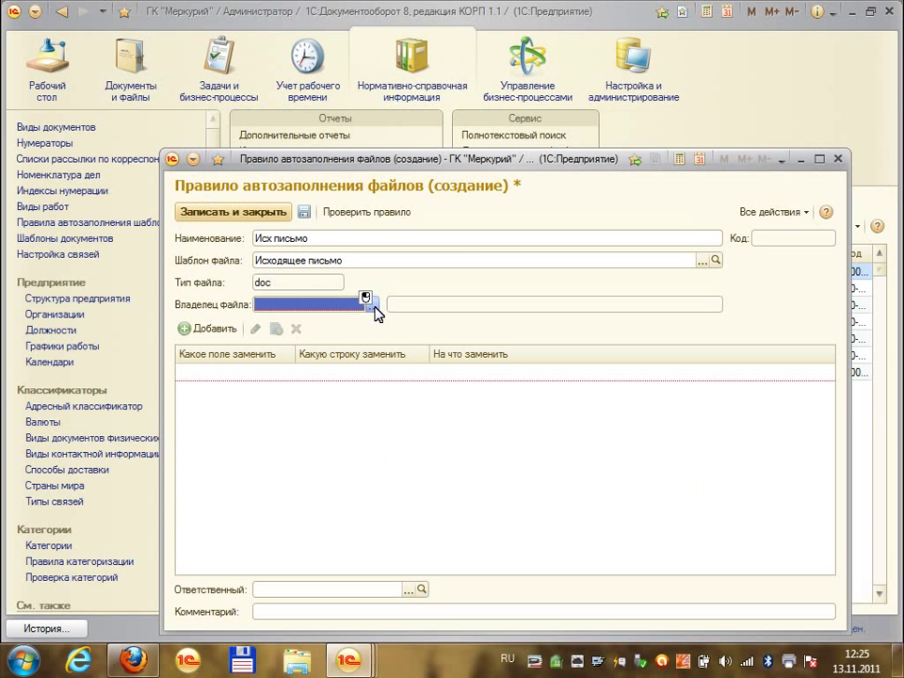
click(309, 337)
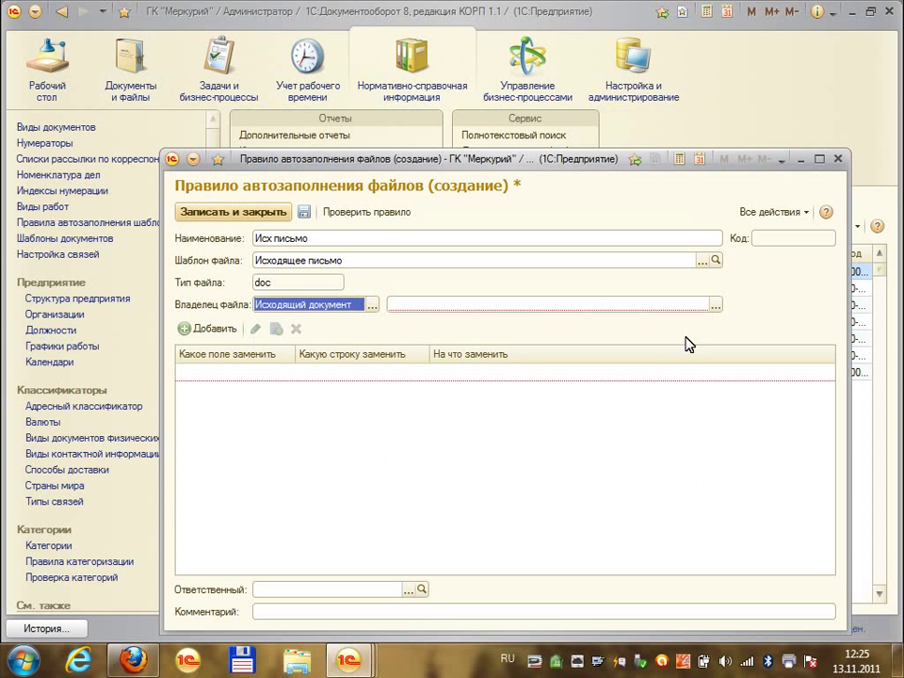
click(711, 305)
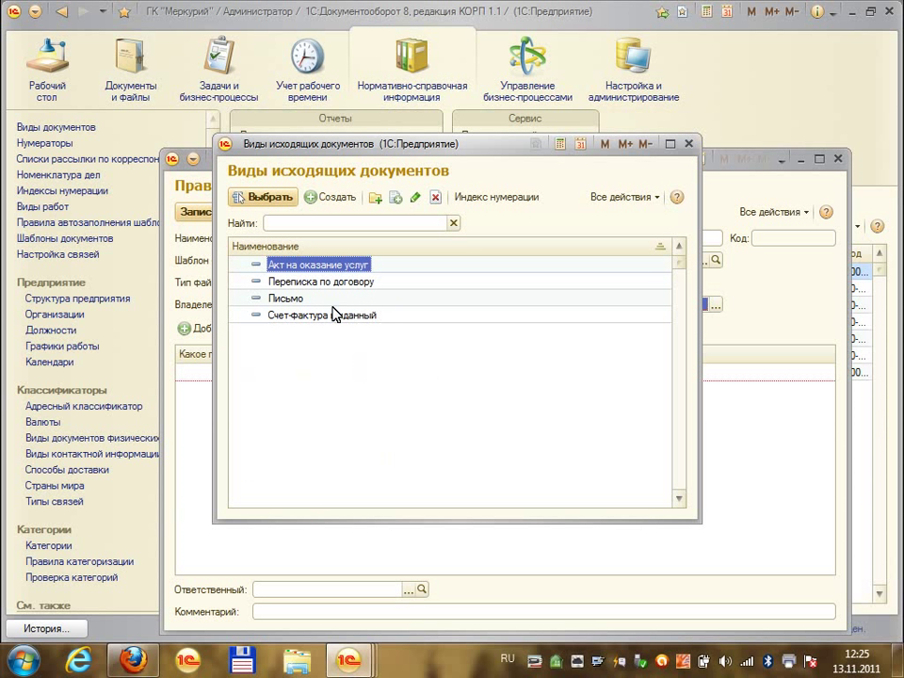
click(281, 297)
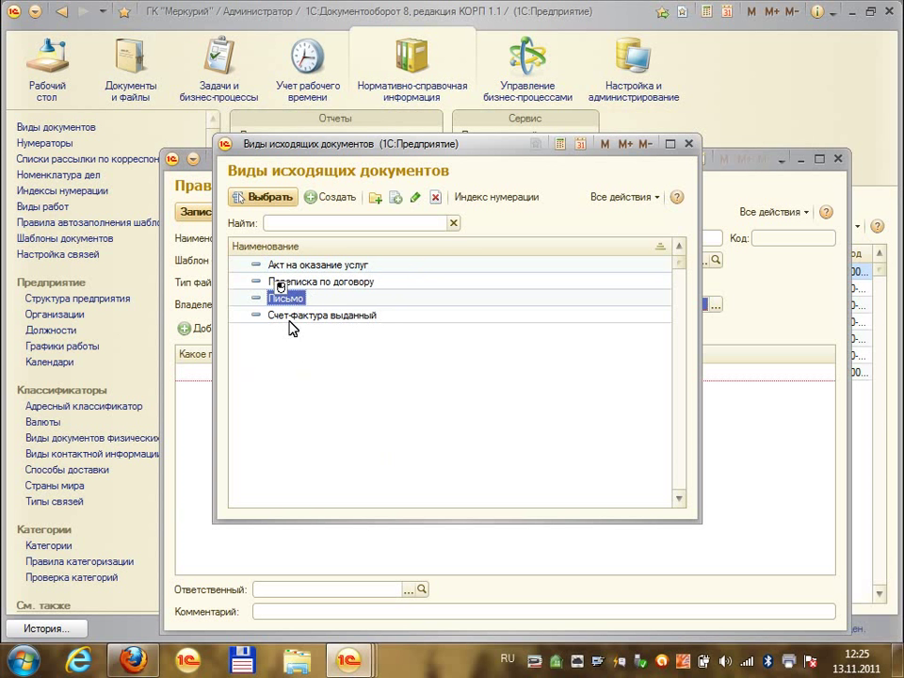
click(265, 198)
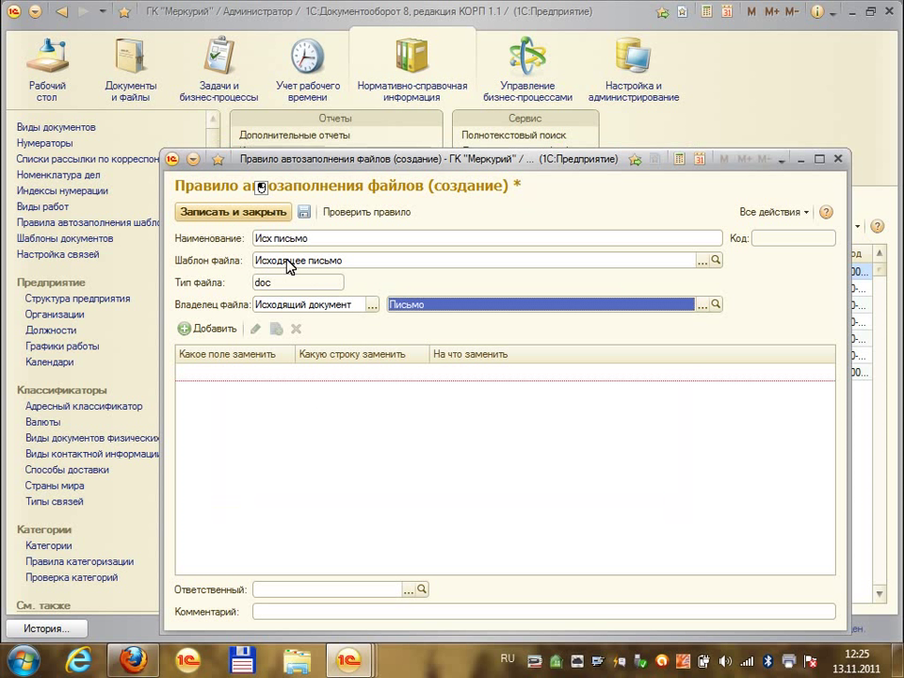
click(261, 396)
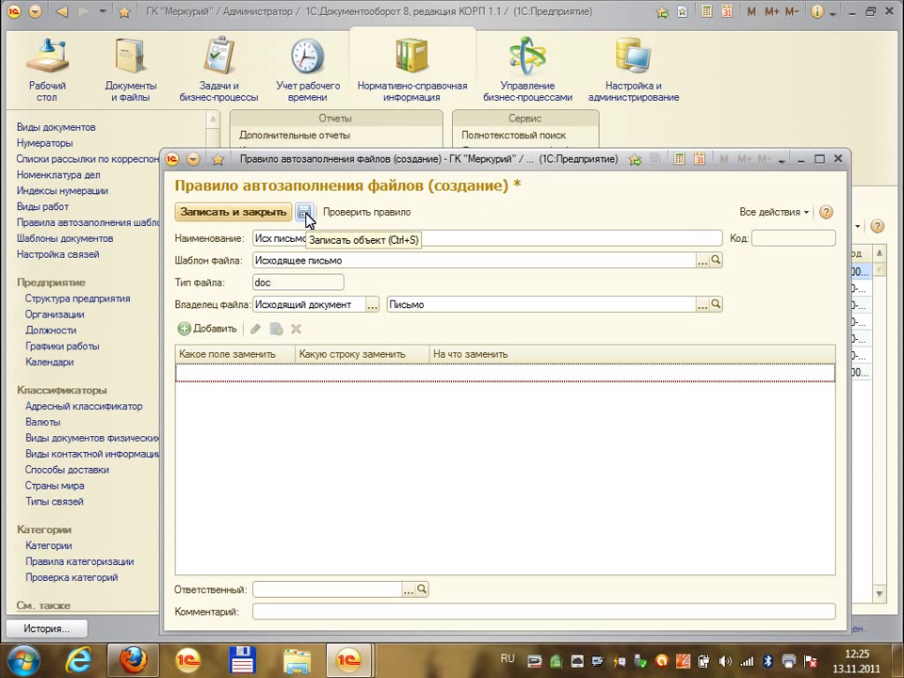
Add a replacement to the rule and choose Наименование as the file field to replace
click(188, 329)
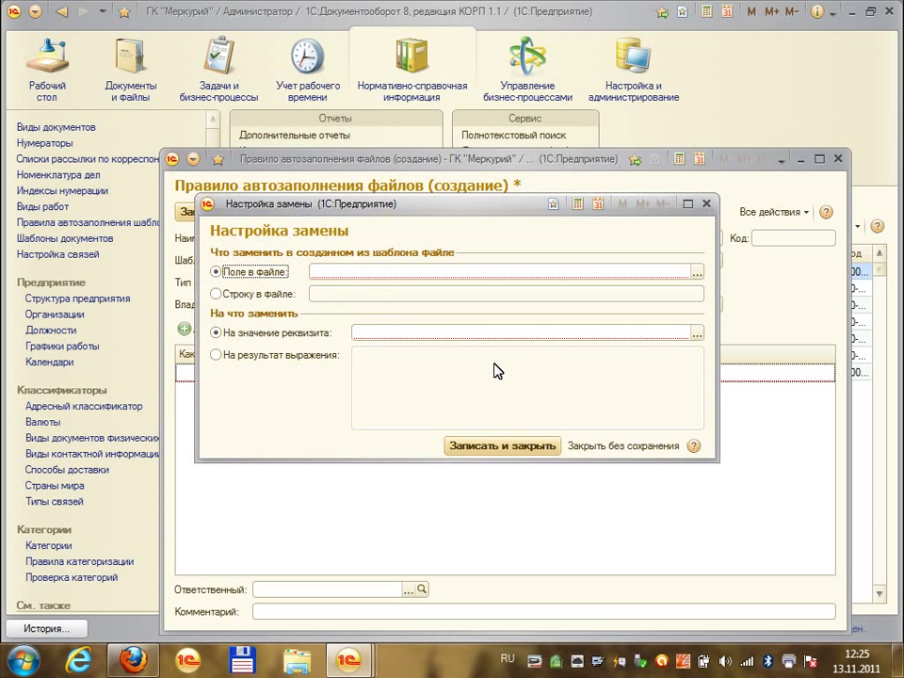
click(696, 272)
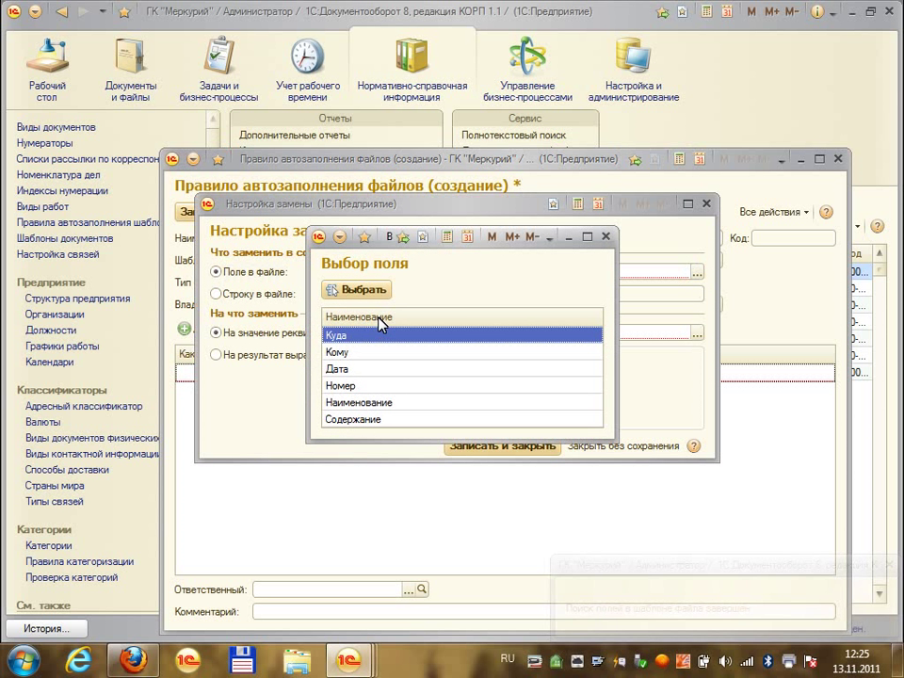
click(347, 370)
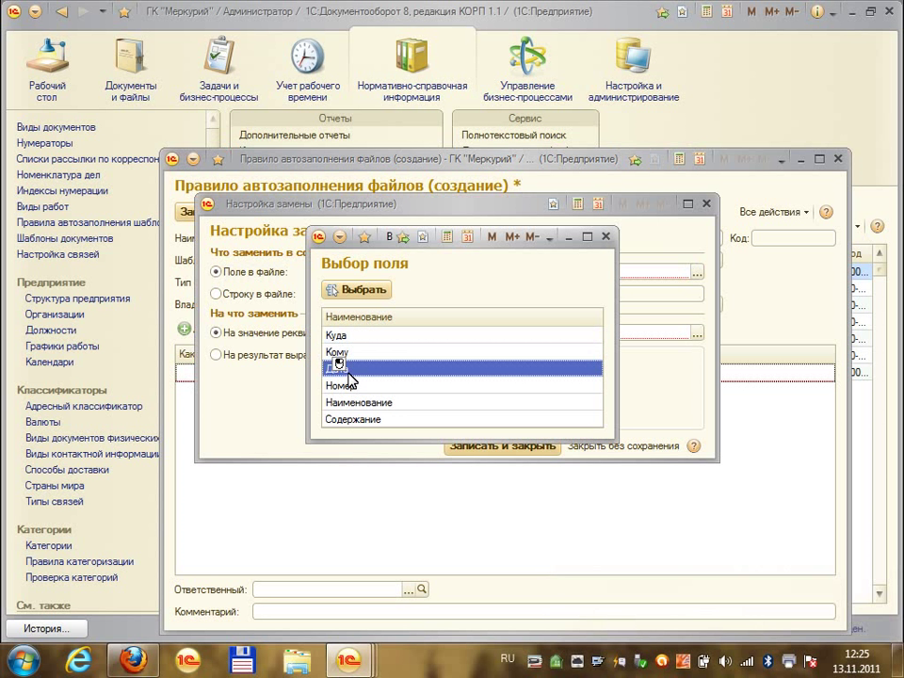
double_click(358, 402)
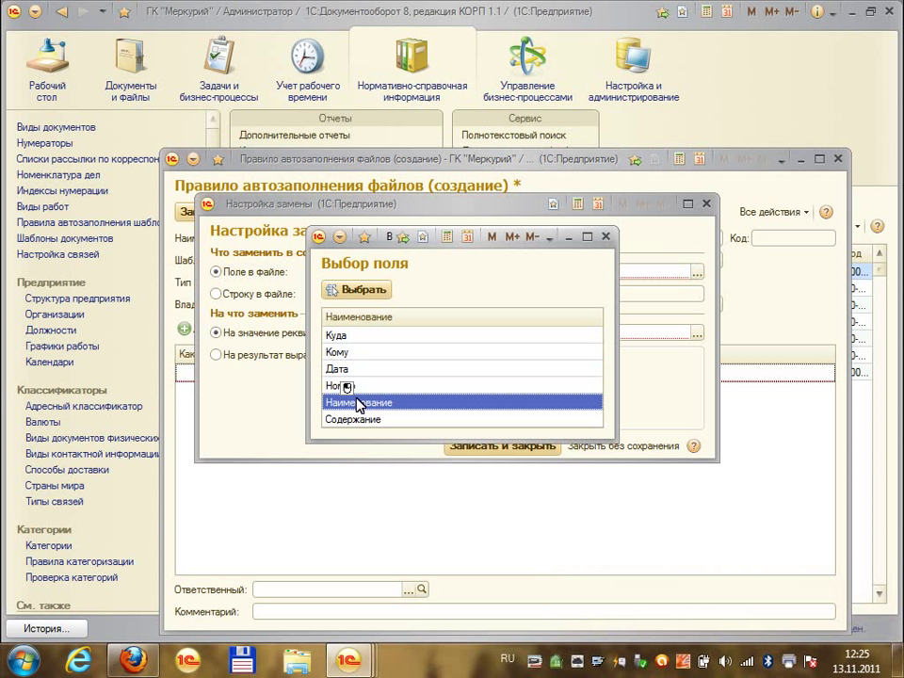
Set the replacement value to the Наименование attribute of ВладелецФайла and save the replacement
click(697, 333)
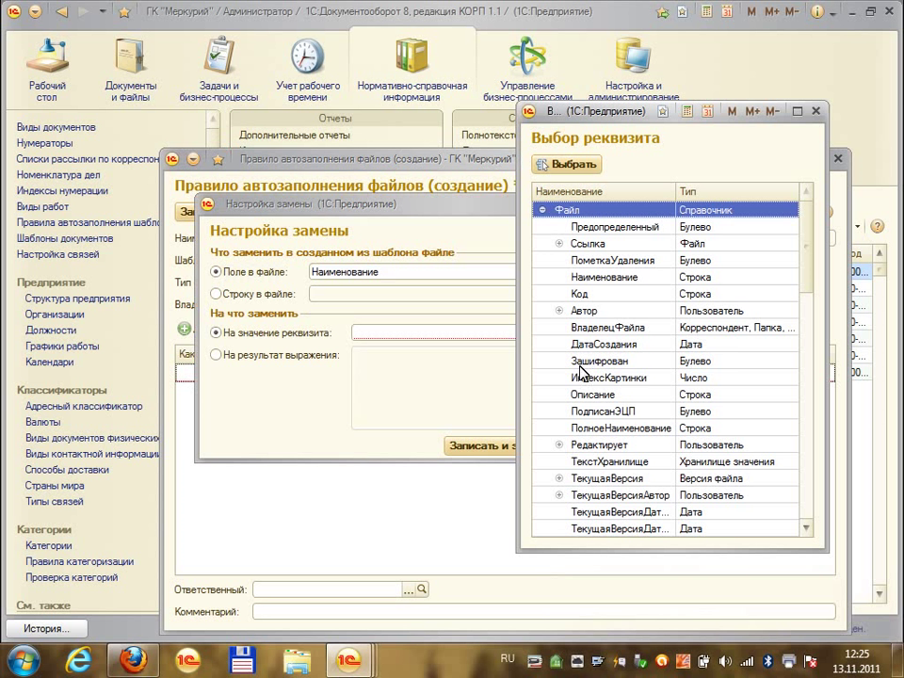
click(542, 209)
click(570, 227)
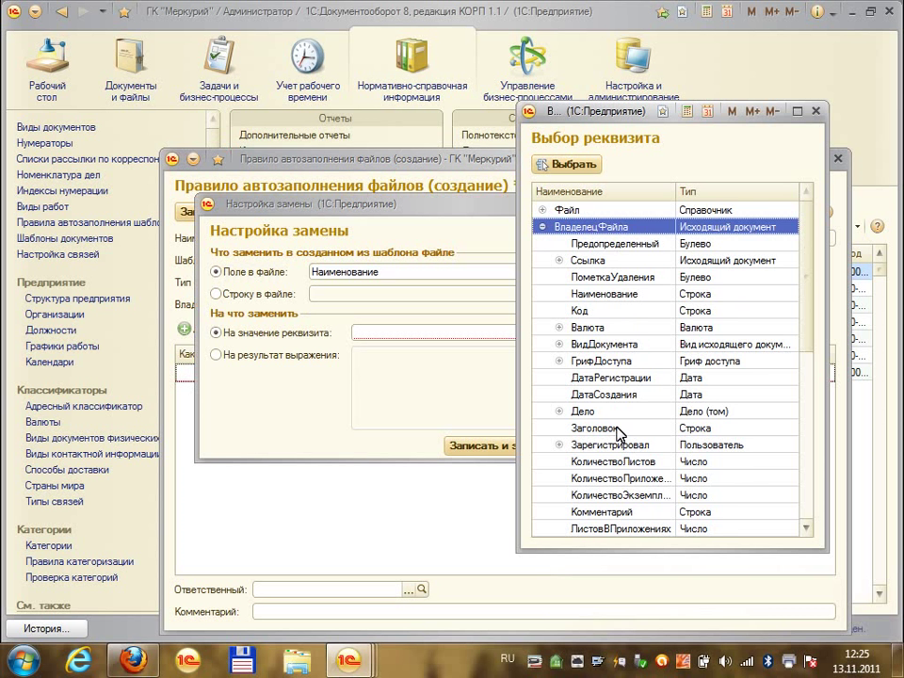
scroll(617, 433, down, 2)
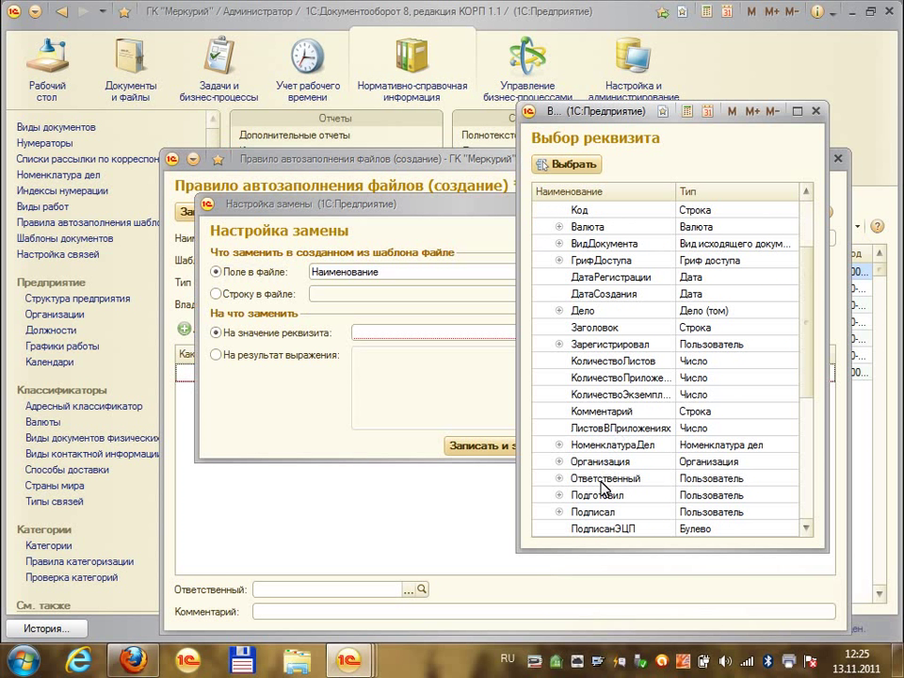
scroll(602, 497, down, 2)
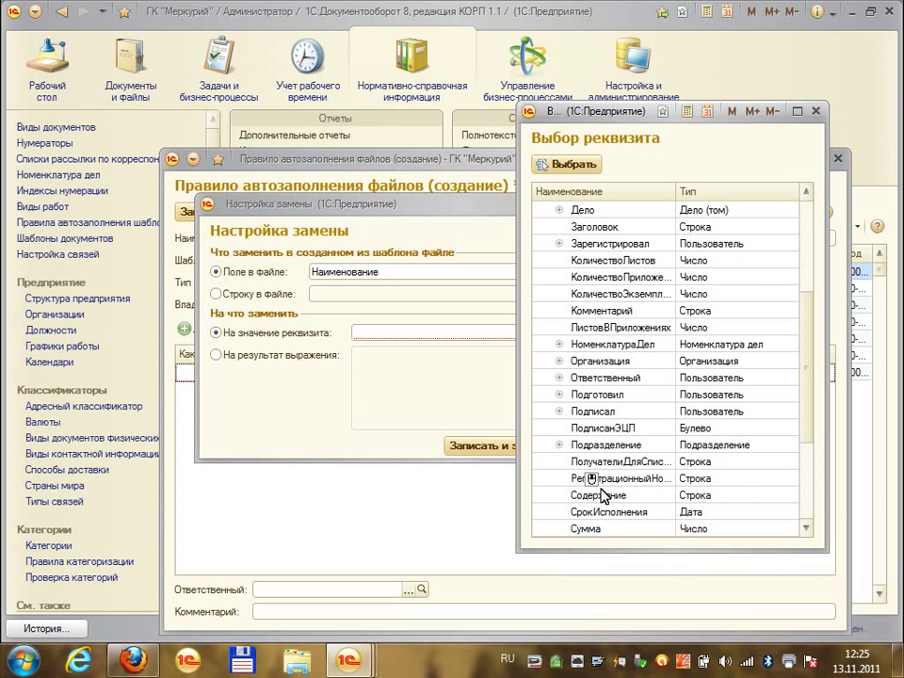
scroll(602, 497, down, 1)
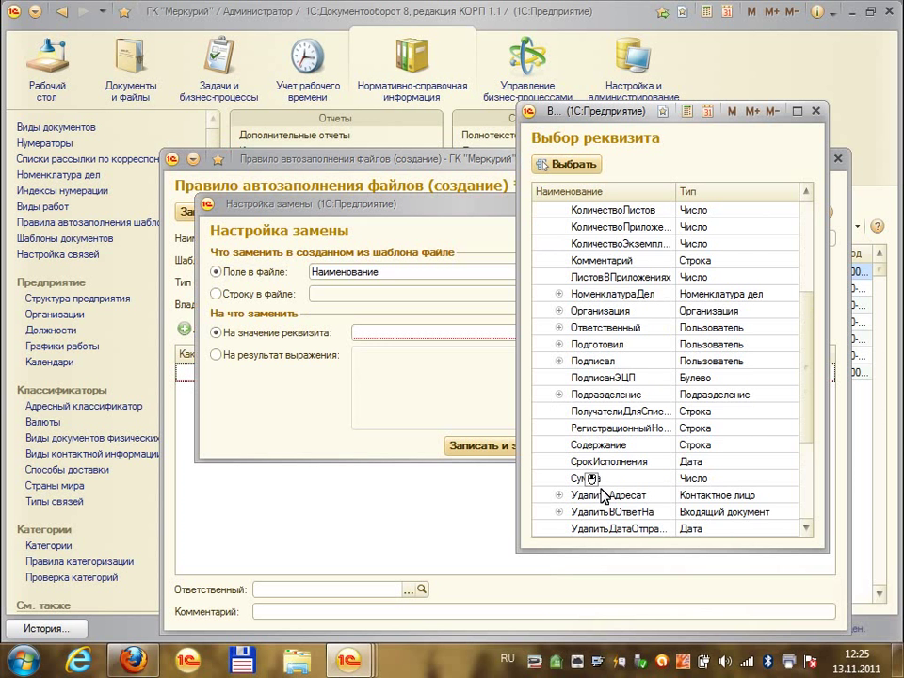
scroll(602, 497, up, 3)
scroll(602, 497, up, 1)
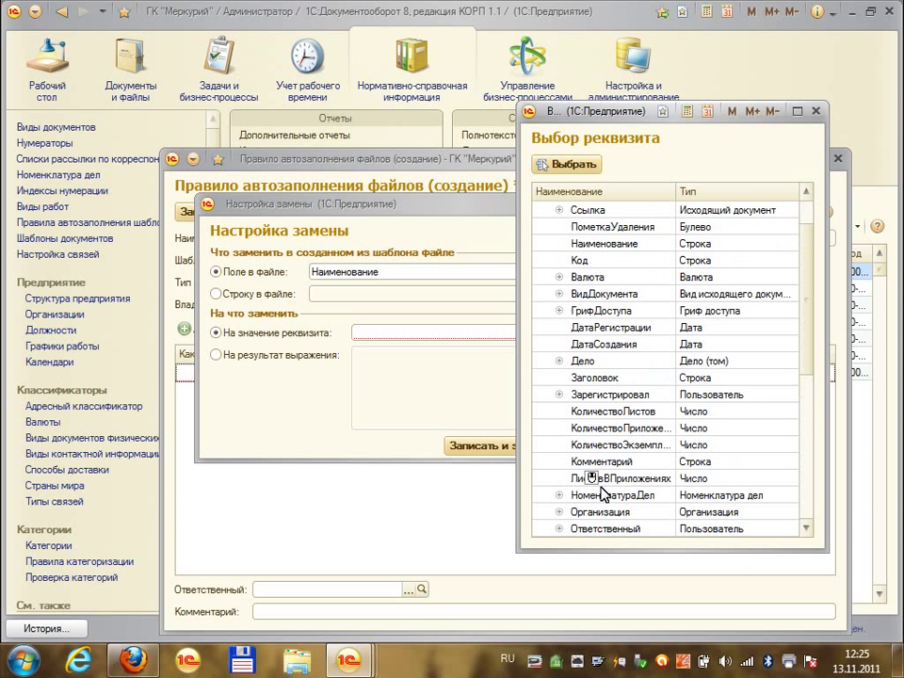
double_click(612, 243)
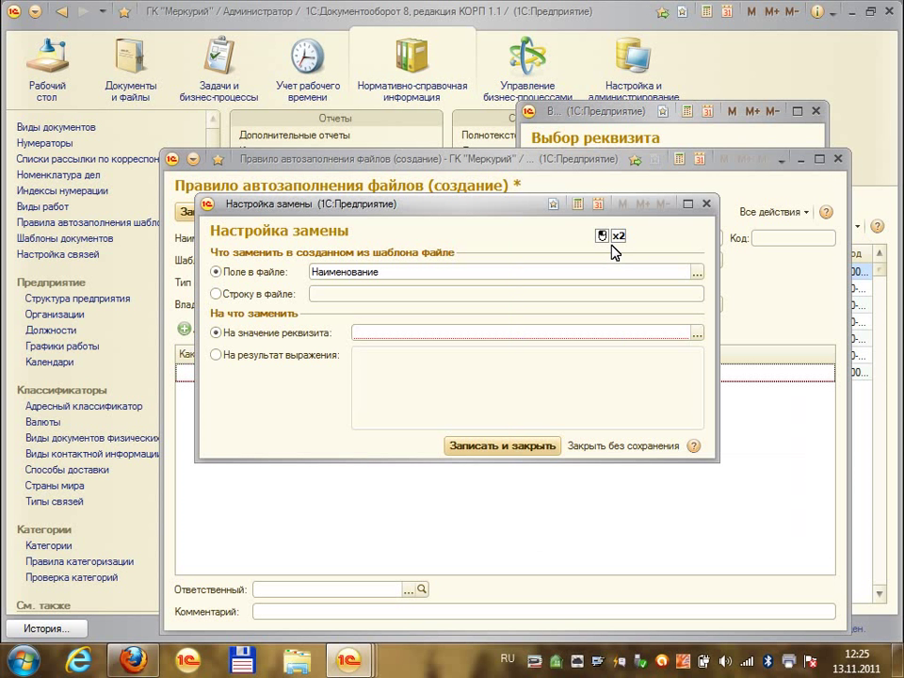
click(503, 446)
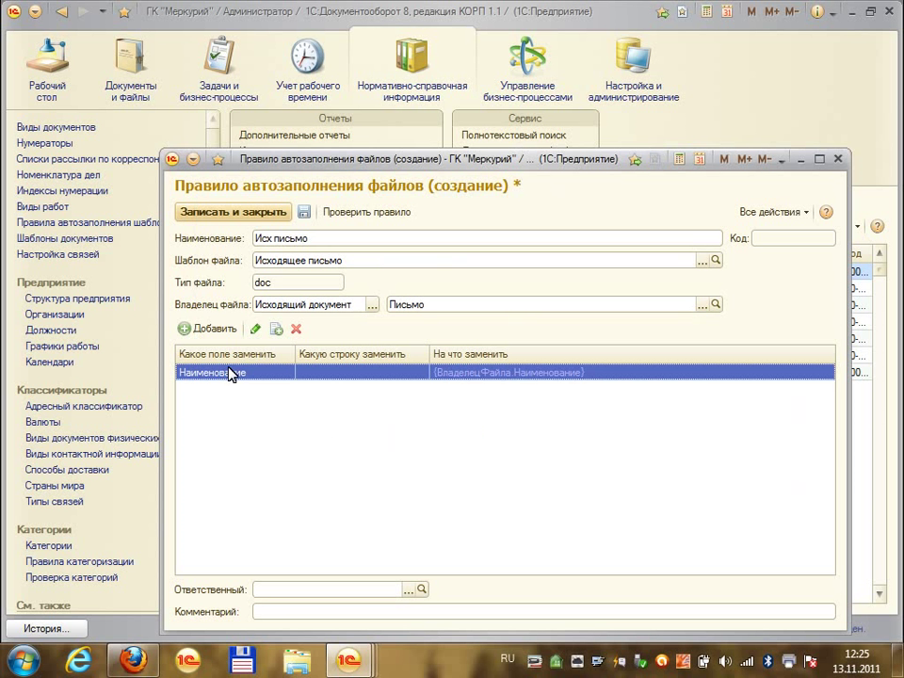
Add and save a replacement that fills the Содержание field with the Содержание attribute of ВладелецФайла
click(200, 329)
click(696, 272)
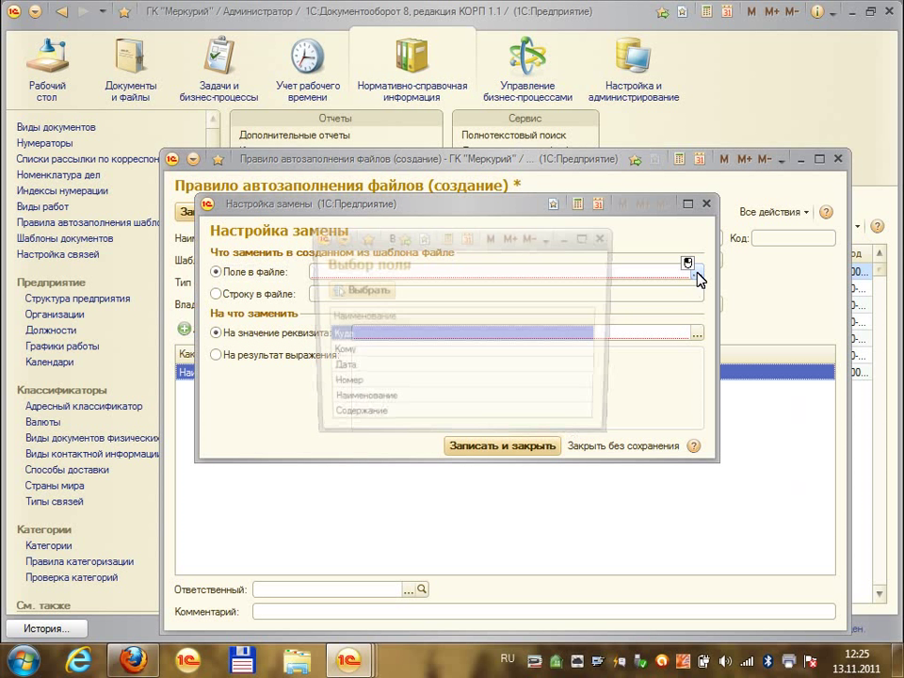
double_click(353, 419)
click(697, 333)
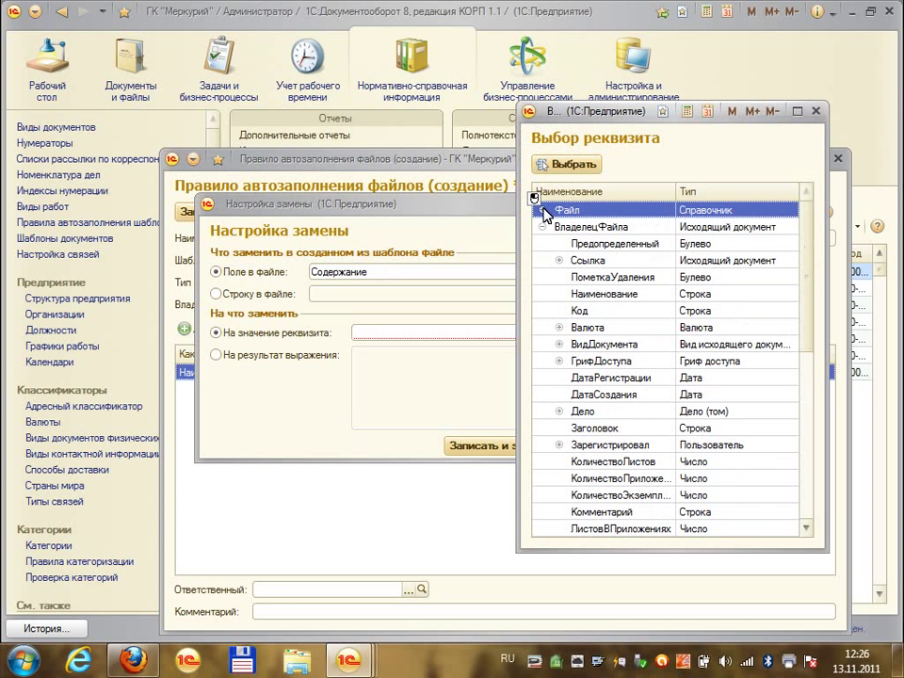
click(597, 377)
scroll(597, 376, down, 7)
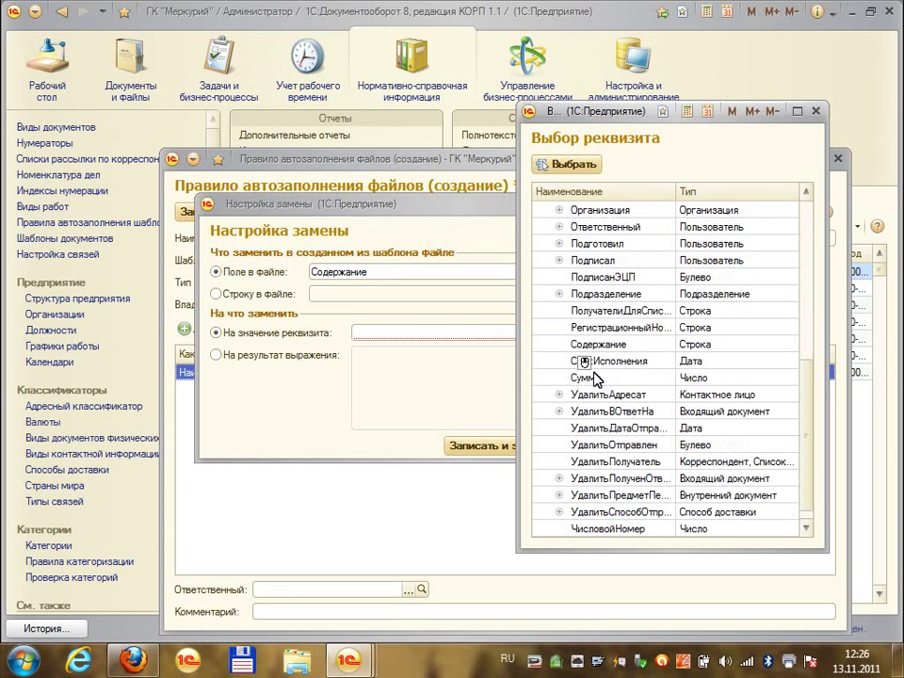
double_click(597, 328)
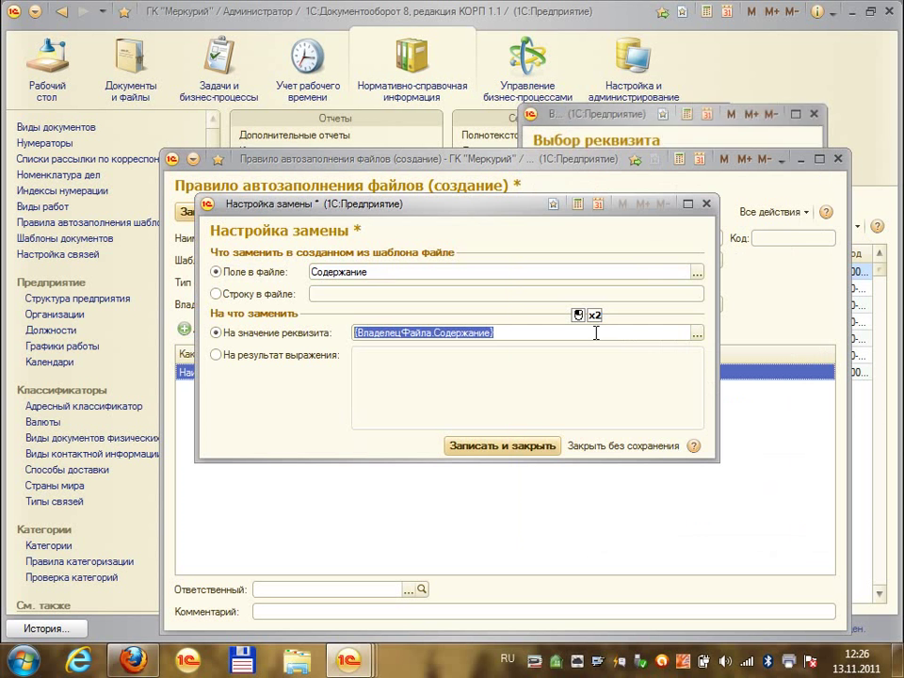
click(516, 444)
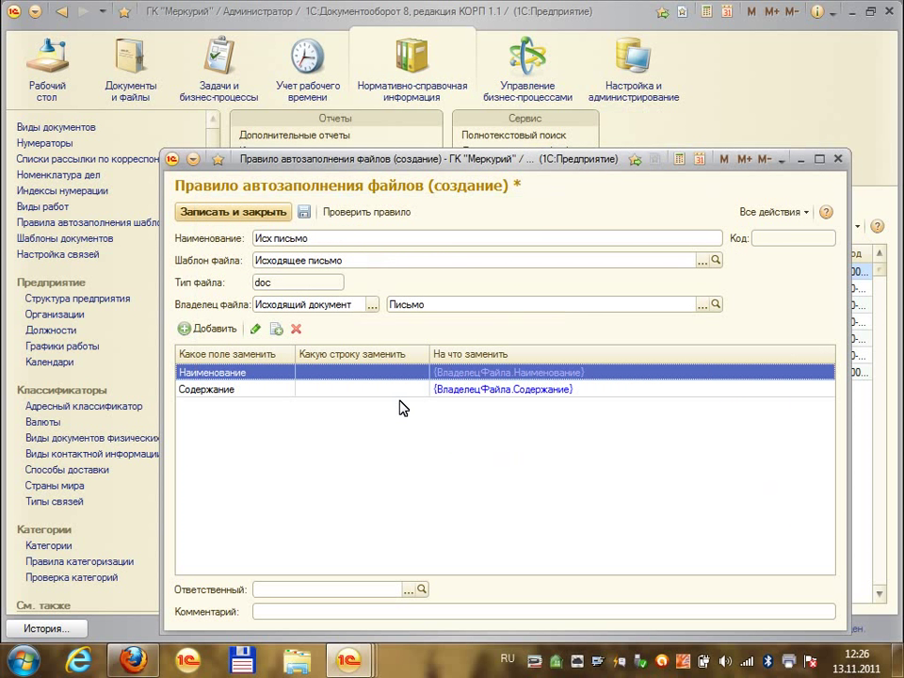
Add another replacement to the rule and choose Номер as the file field to replace
click(188, 328)
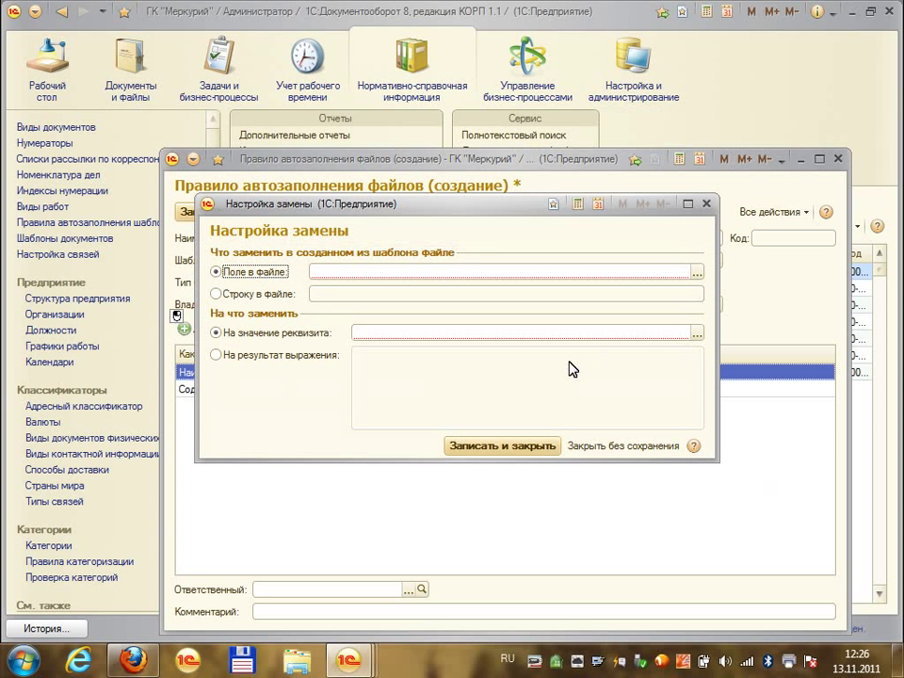
click(696, 272)
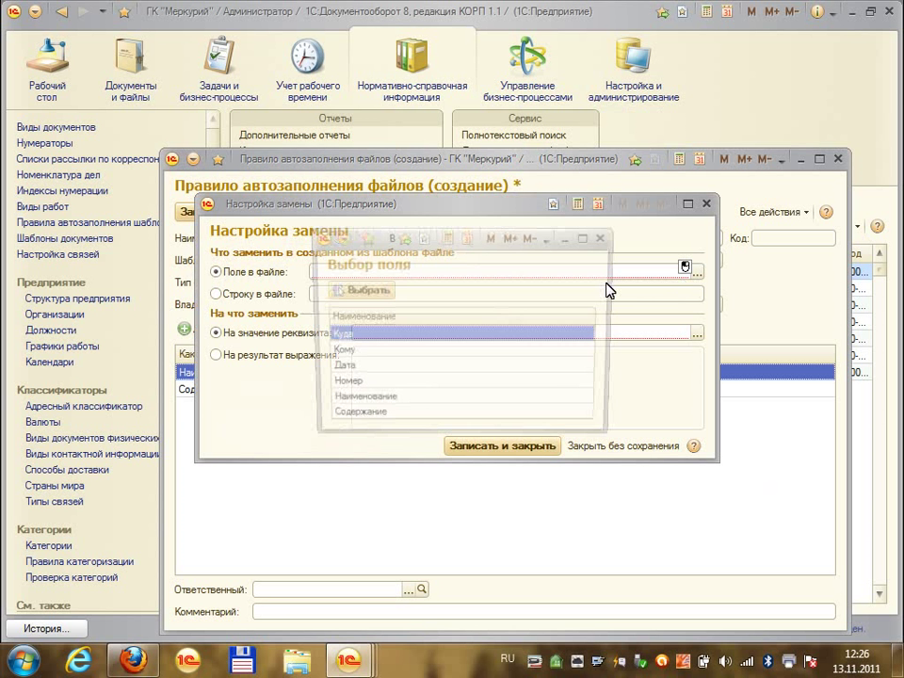
click(354, 375)
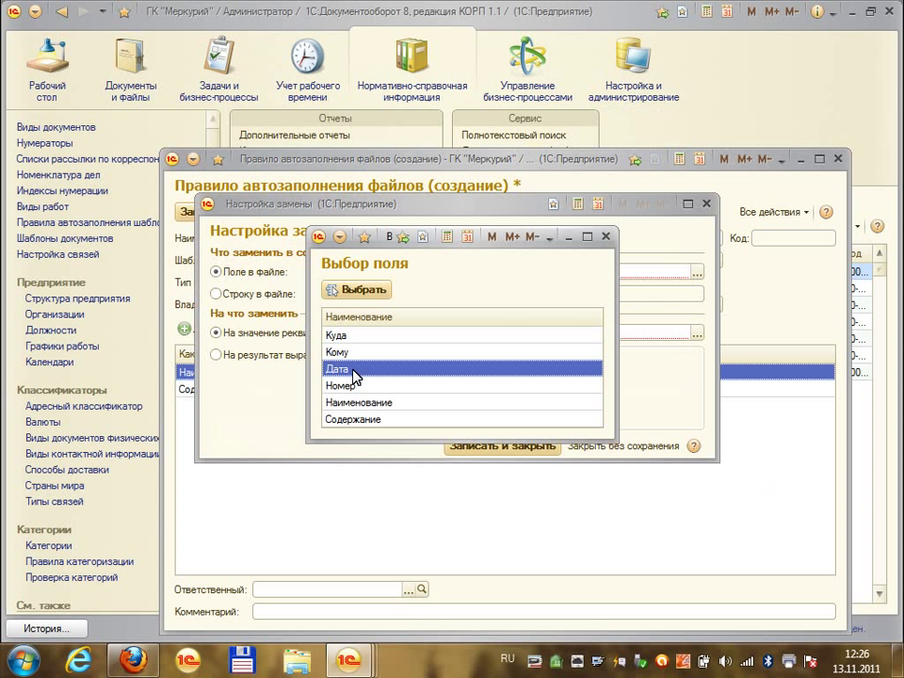
click(350, 385)
click(364, 286)
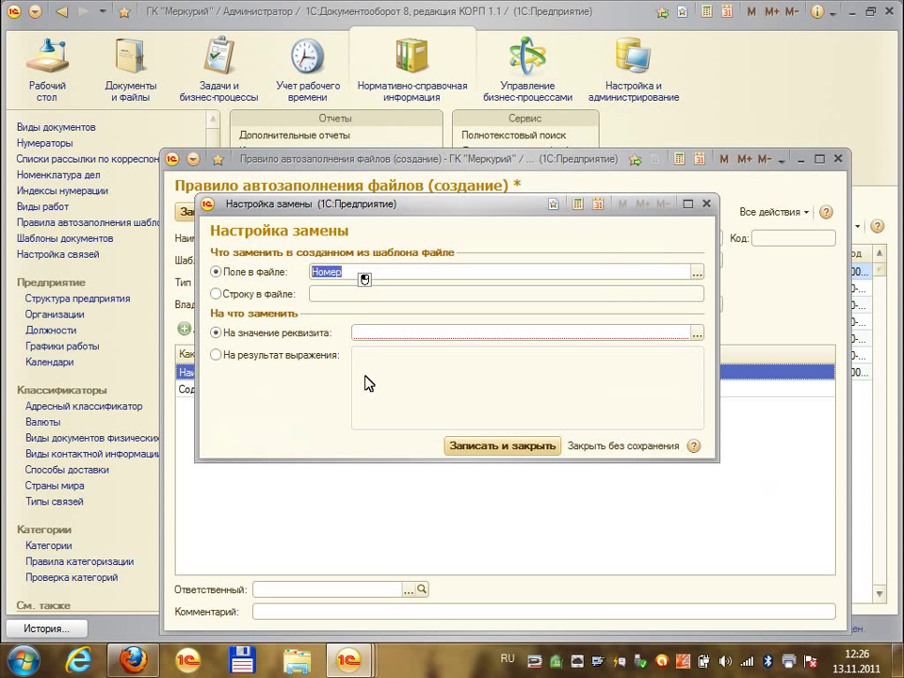
Set the replacement value to the РегистрационныйНомер attribute of ВладелецФайла and save the replacement
click(696, 333)
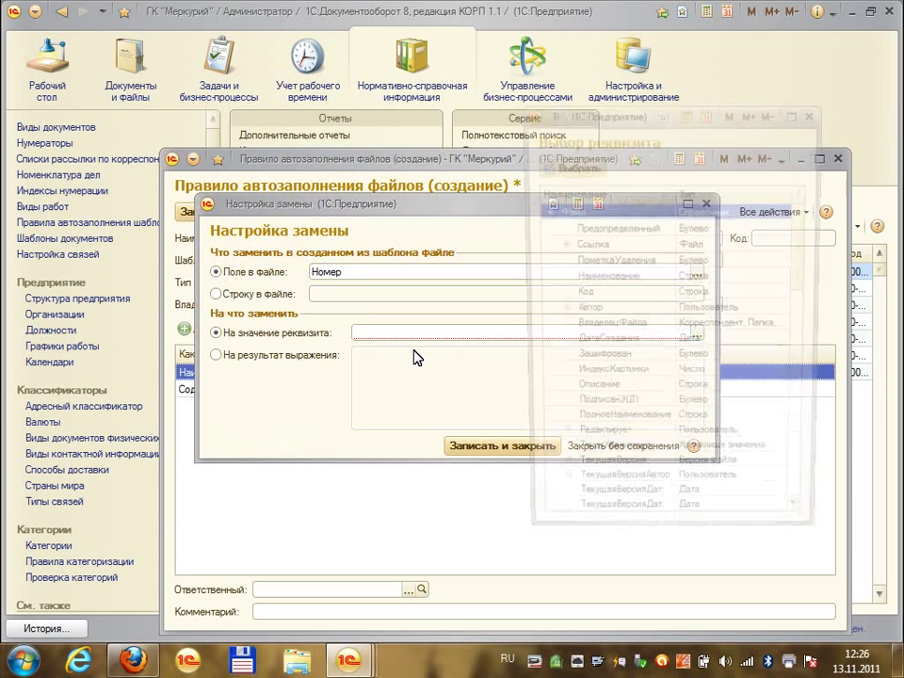
click(544, 226)
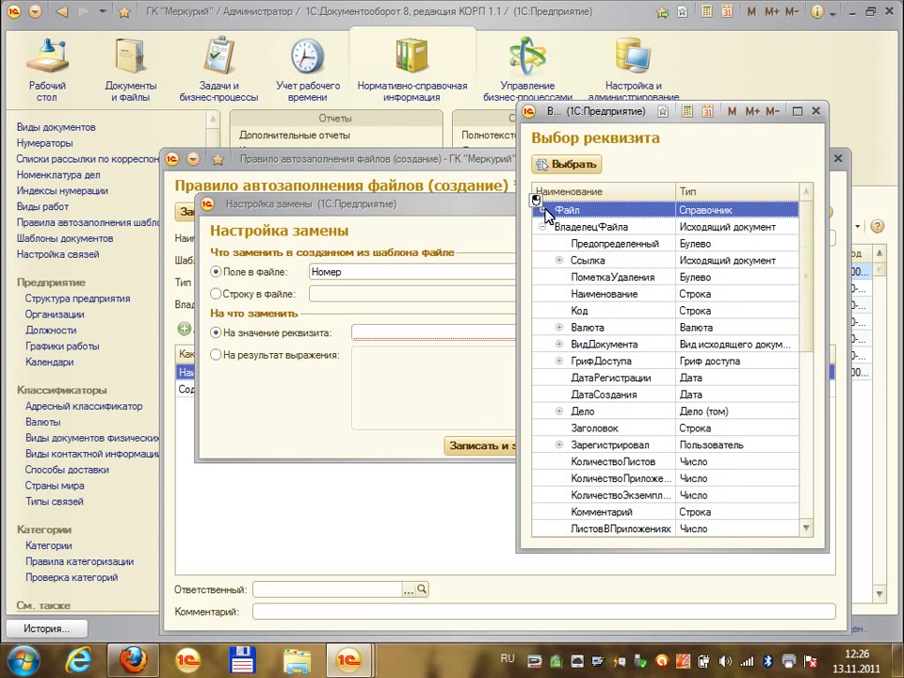
click(597, 379)
scroll(598, 386, down, 7)
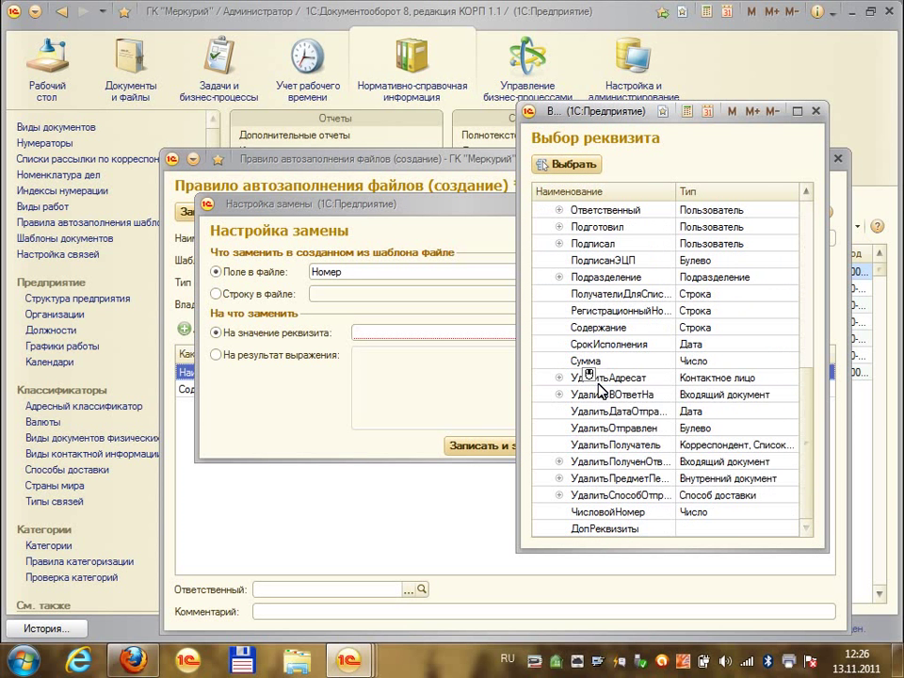
click(600, 296)
double_click(600, 309)
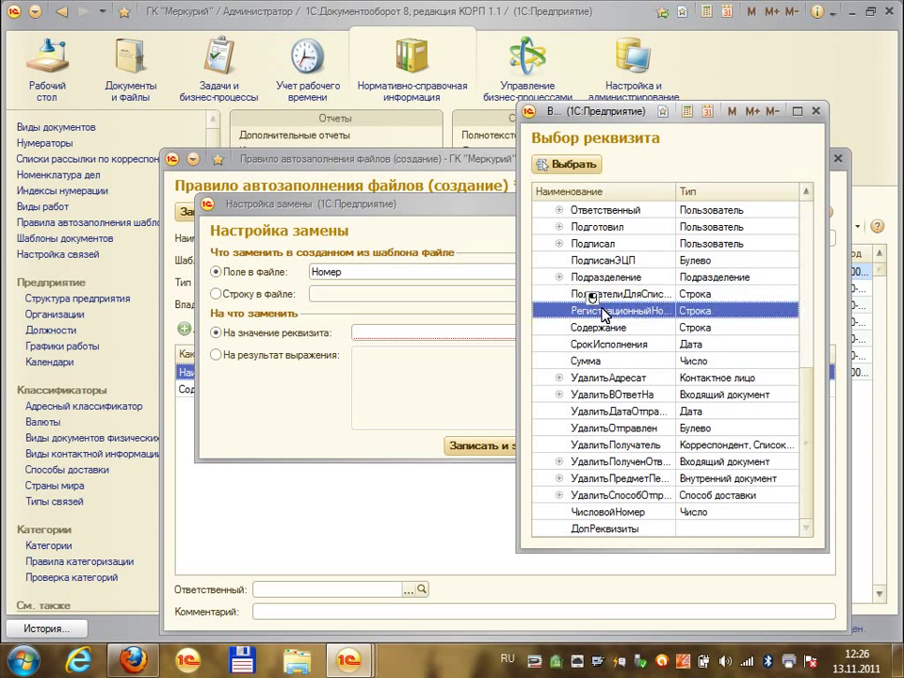
key(ctrl+Return)
click(236, 406)
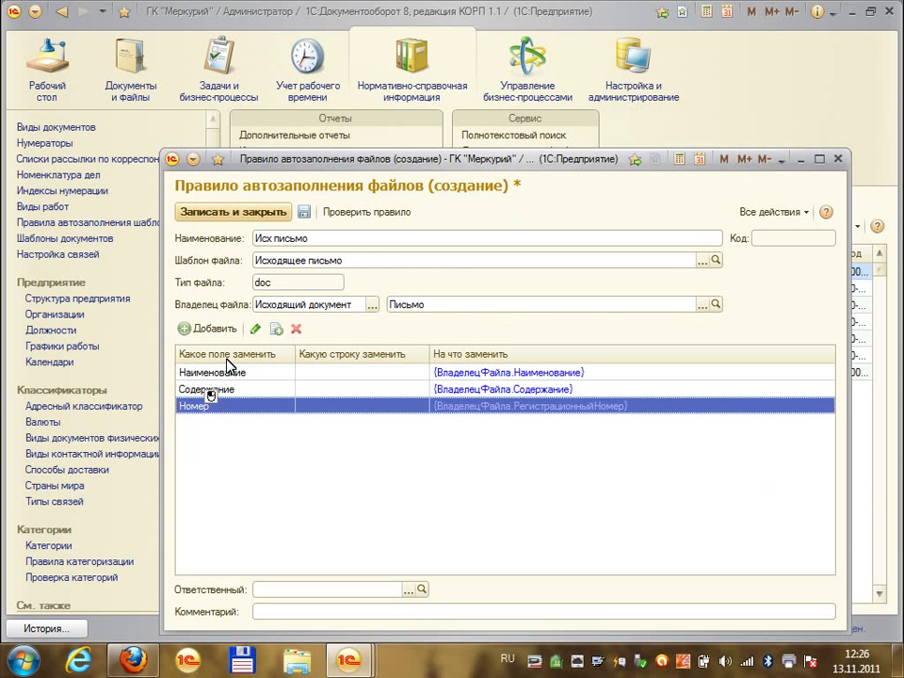
Save the rule and test it on the outgoing document «Ответ на "Письмо о нарушении сроков строительства"»
click(303, 212)
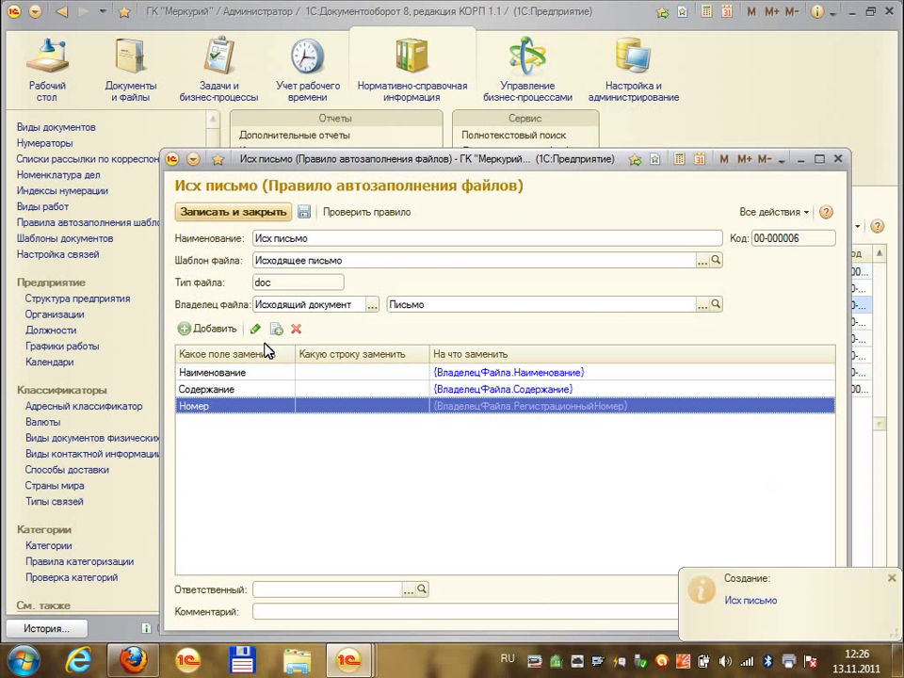
click(350, 211)
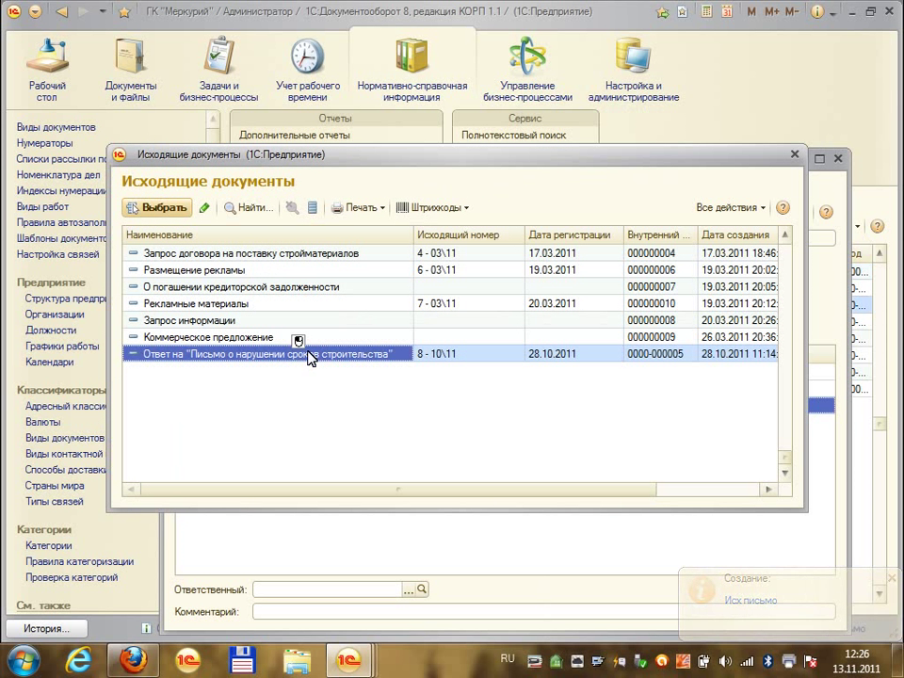
double_click(212, 357)
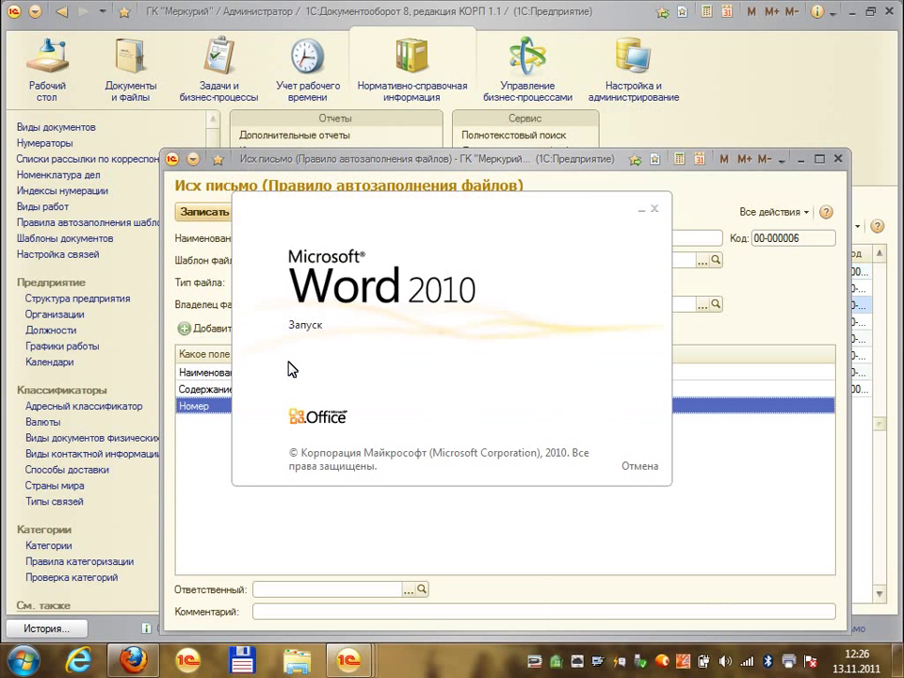
Check the filled number, title and content fields in the generated Word letter, and close the letter
scroll(289, 361, down, 2)
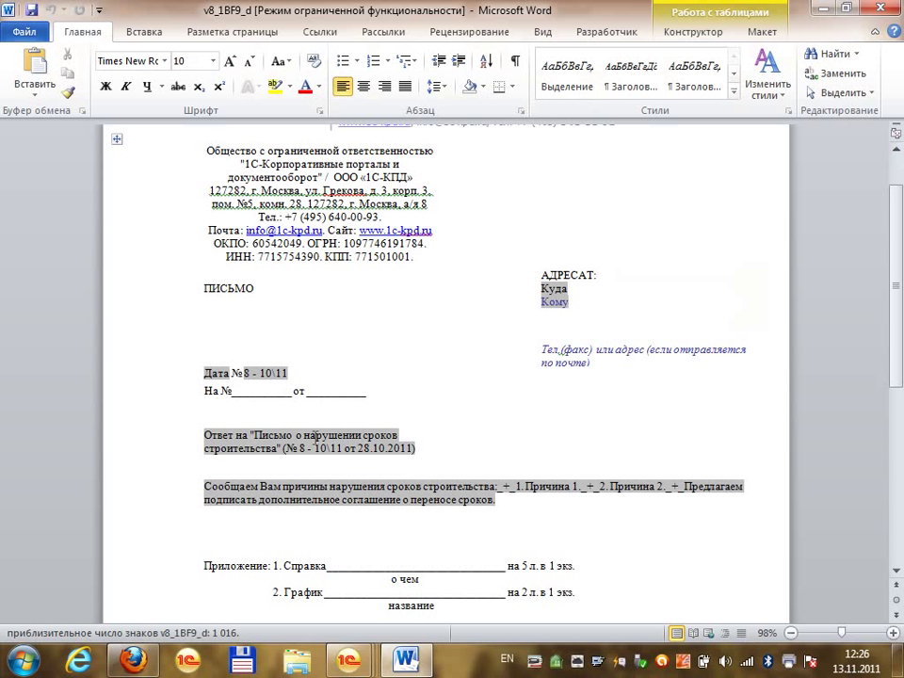
drag(287, 374, 243, 374)
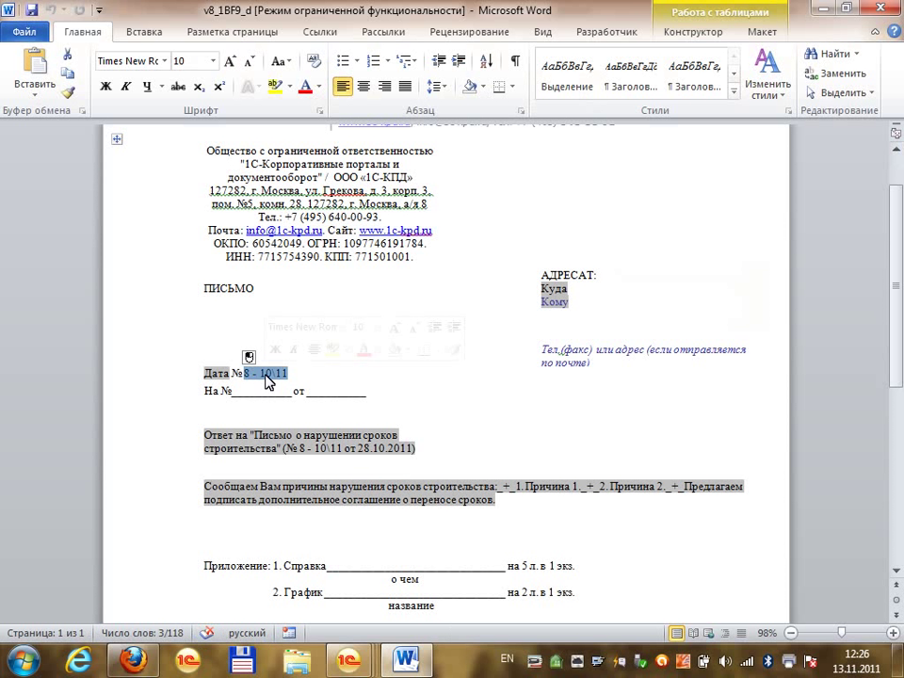
triple_click(257, 435)
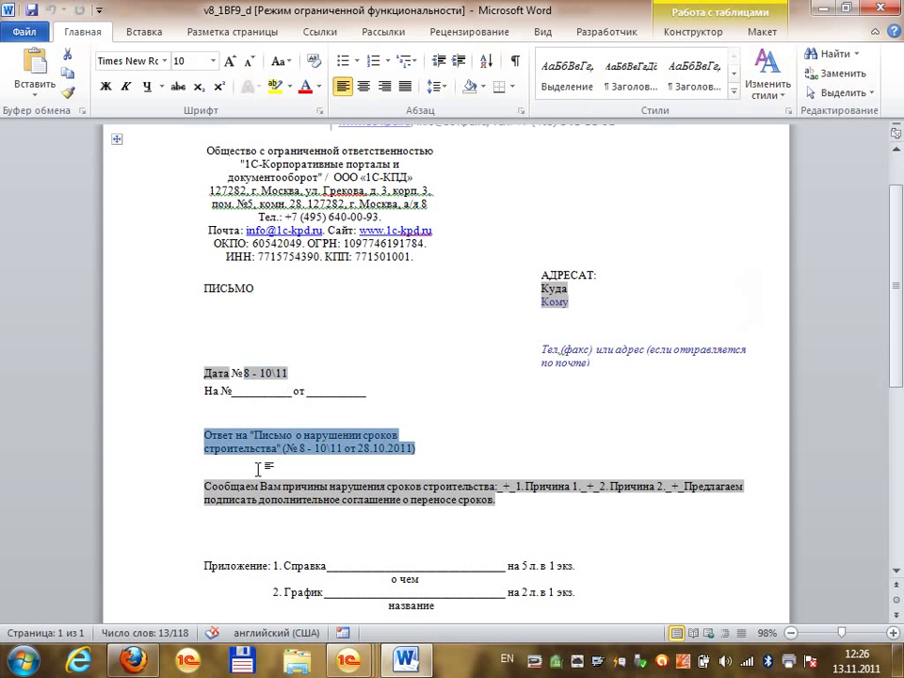
triple_click(265, 480)
scroll(264, 473, down, 8)
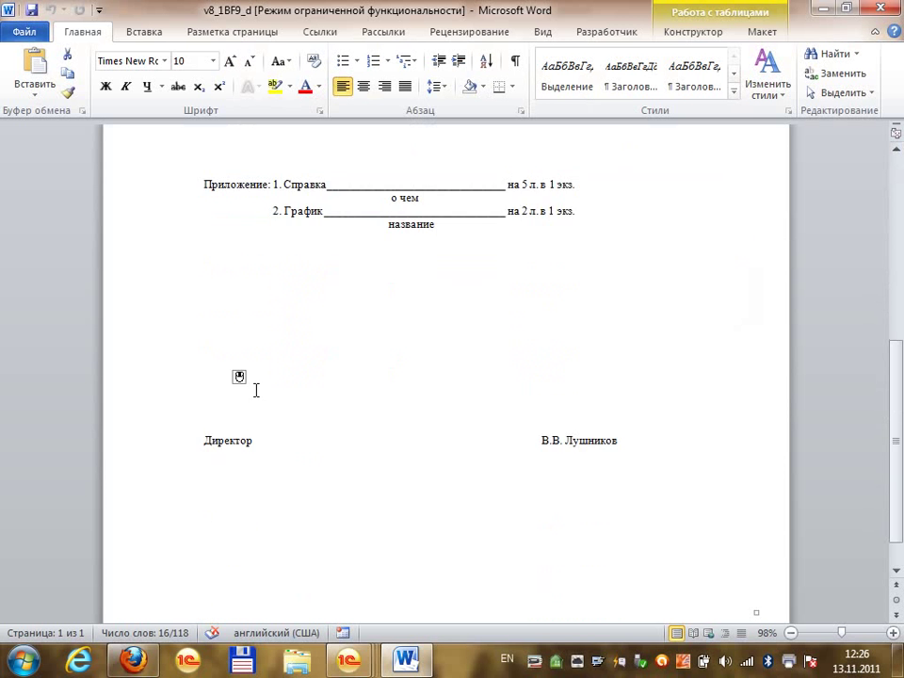
scroll(254, 385, up, 8)
scroll(254, 429, up, 2)
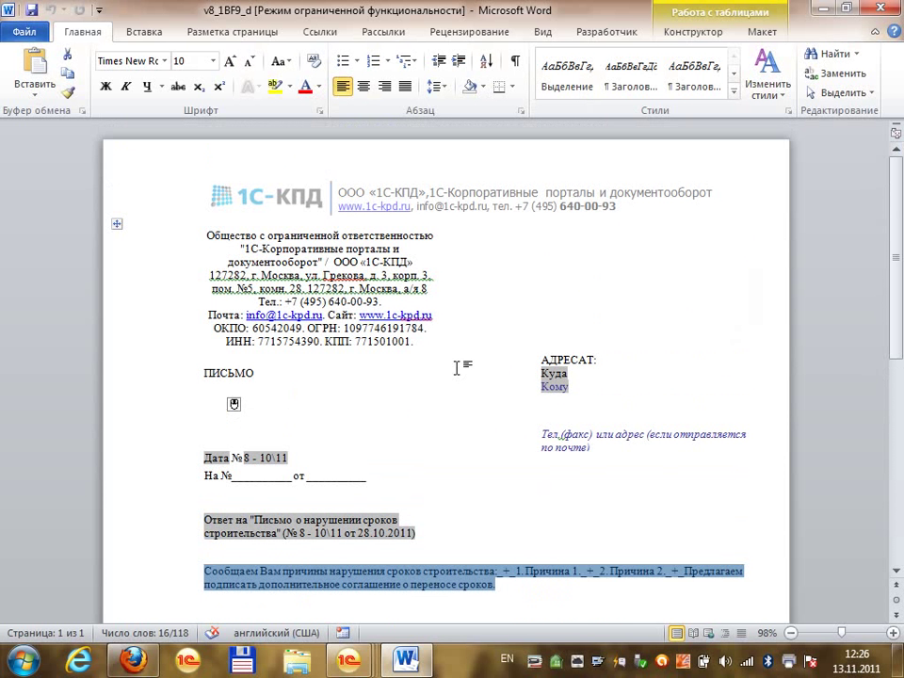
click(880, 11)
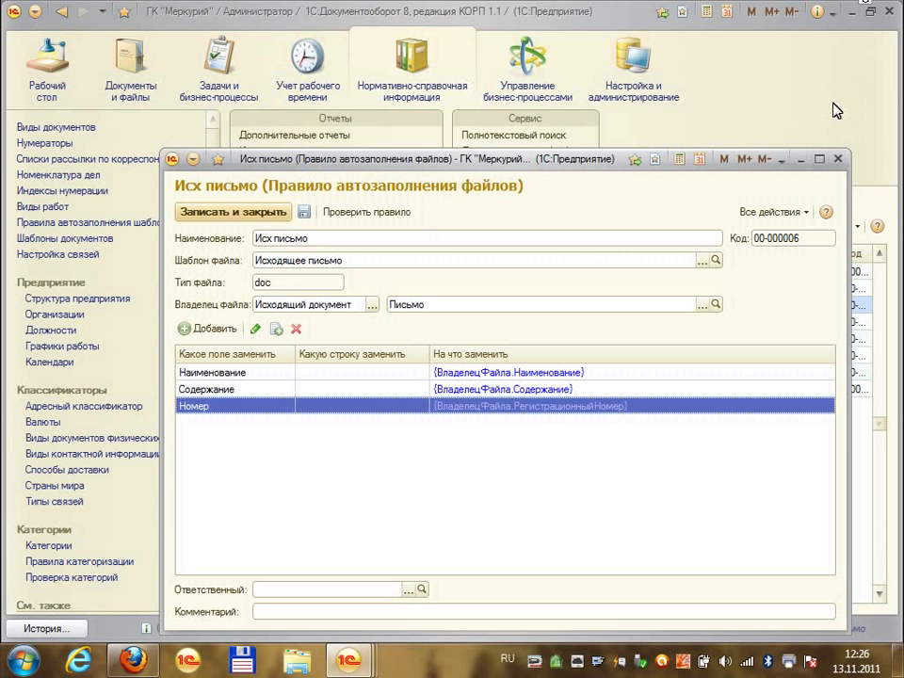
Add another replacement to the Исх письмо rule and choose Дата as the file field to replace
click(219, 328)
click(697, 271)
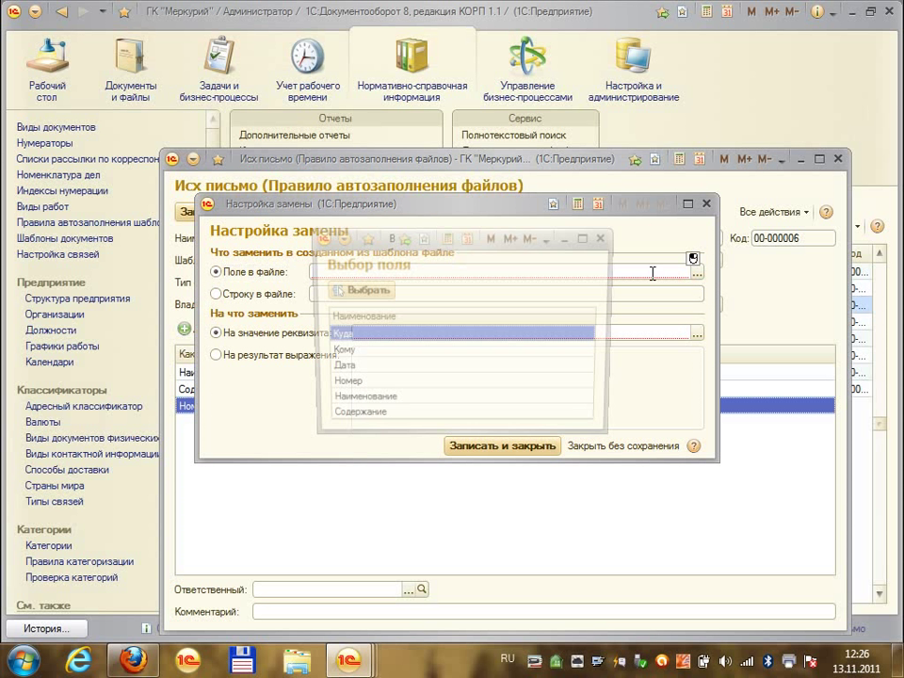
click(377, 369)
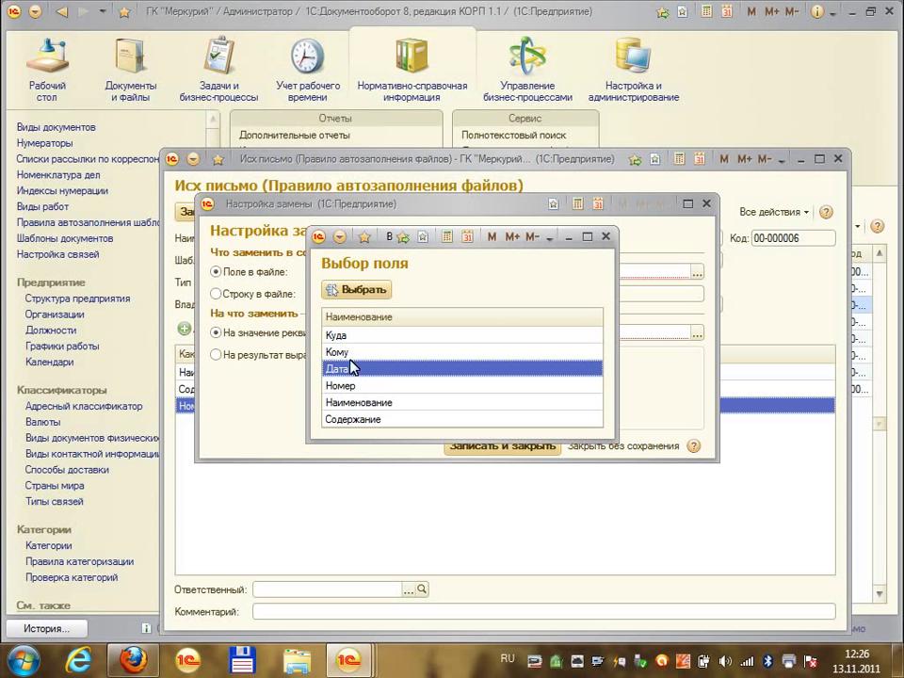
double_click(351, 368)
Set the replacement value for Дата to the ДатаРегистрации attribute of ВладелецФайла
click(697, 334)
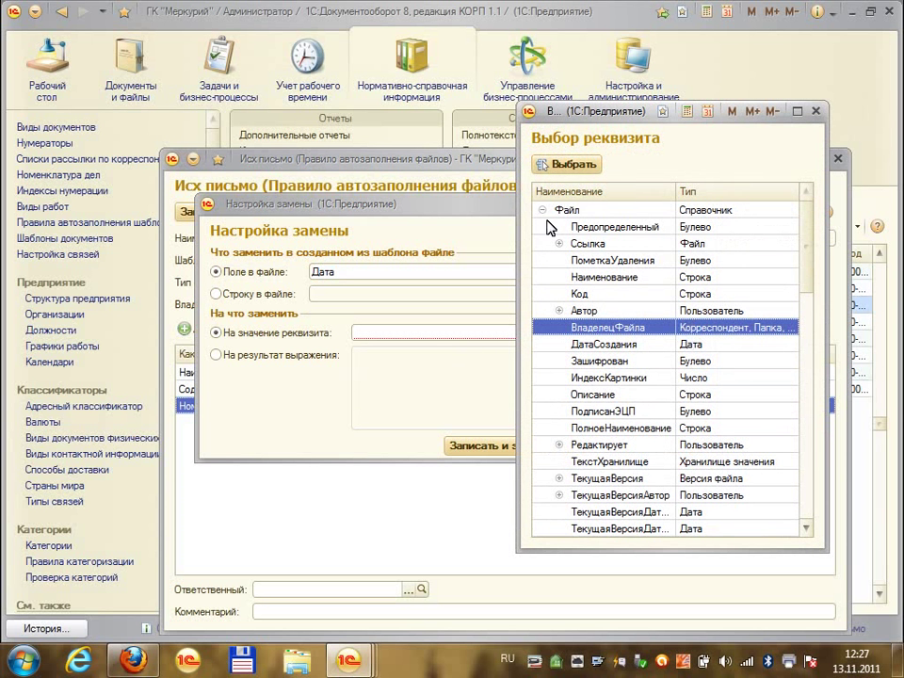
click(543, 211)
click(608, 343)
scroll(612, 357, down, 6)
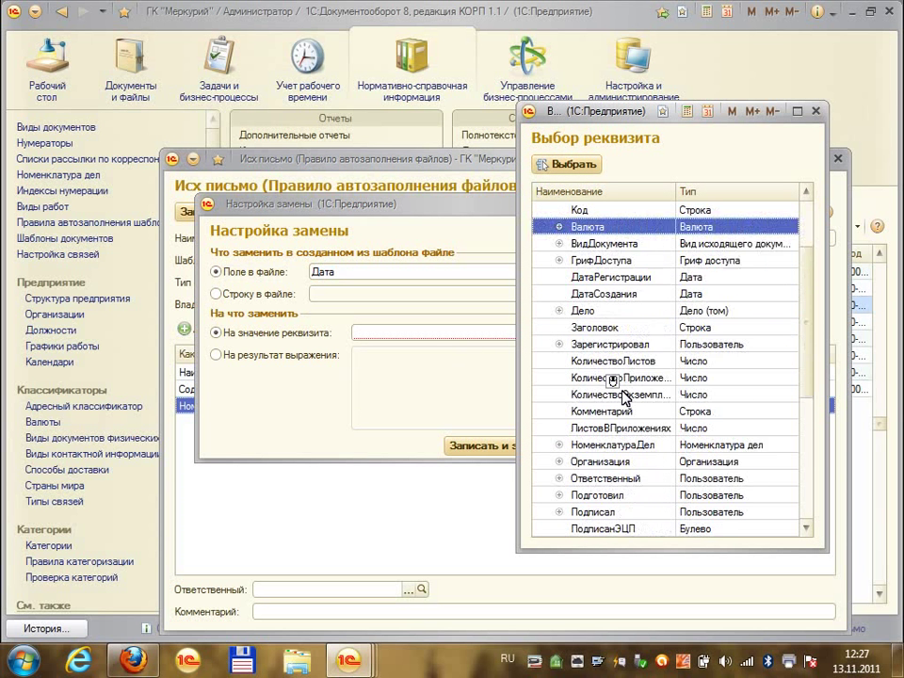
scroll(620, 390, down, 2)
scroll(621, 391, up, 5)
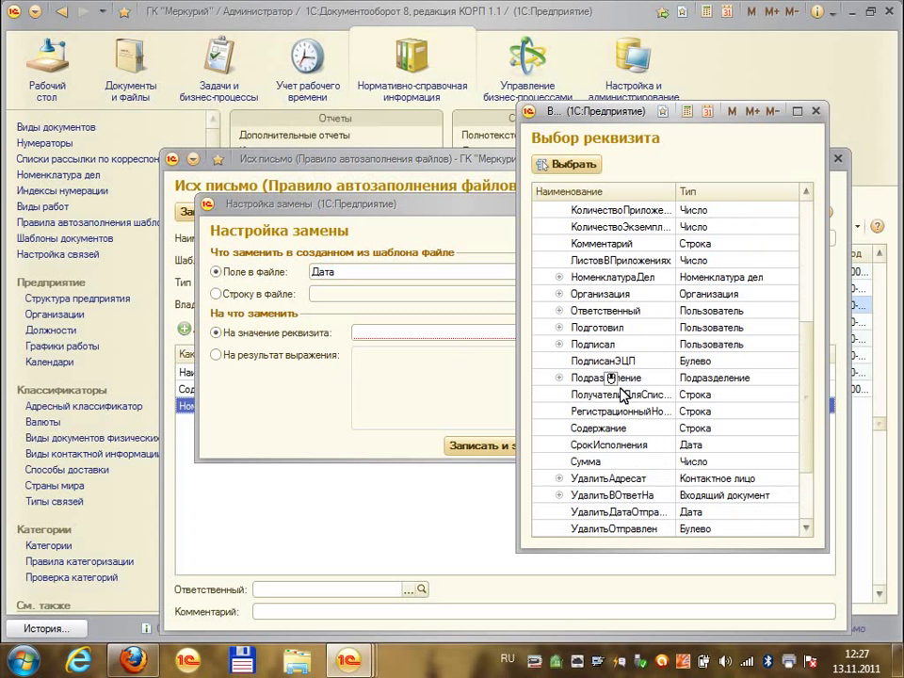
scroll(621, 394, up, 2)
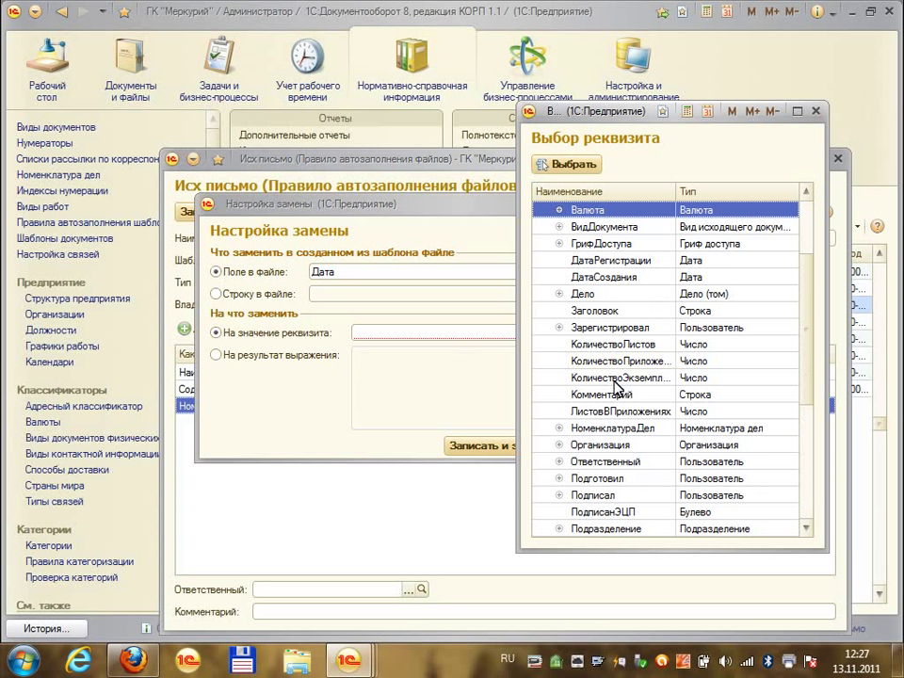
double_click(621, 260)
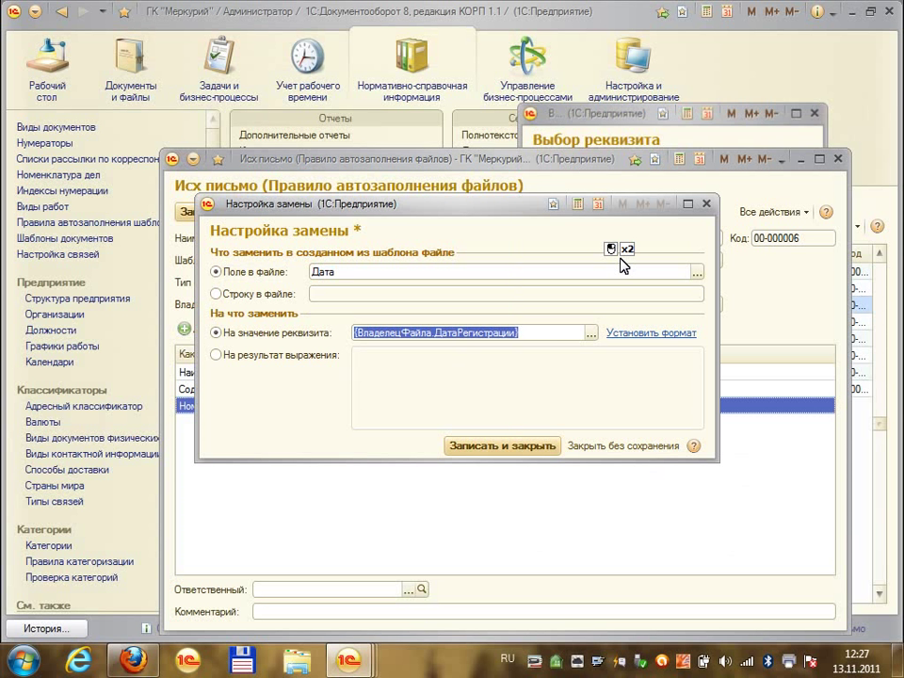
Give the registration date the local date format DD (13 ноября 2011 г.) and save the replacement
click(650, 333)
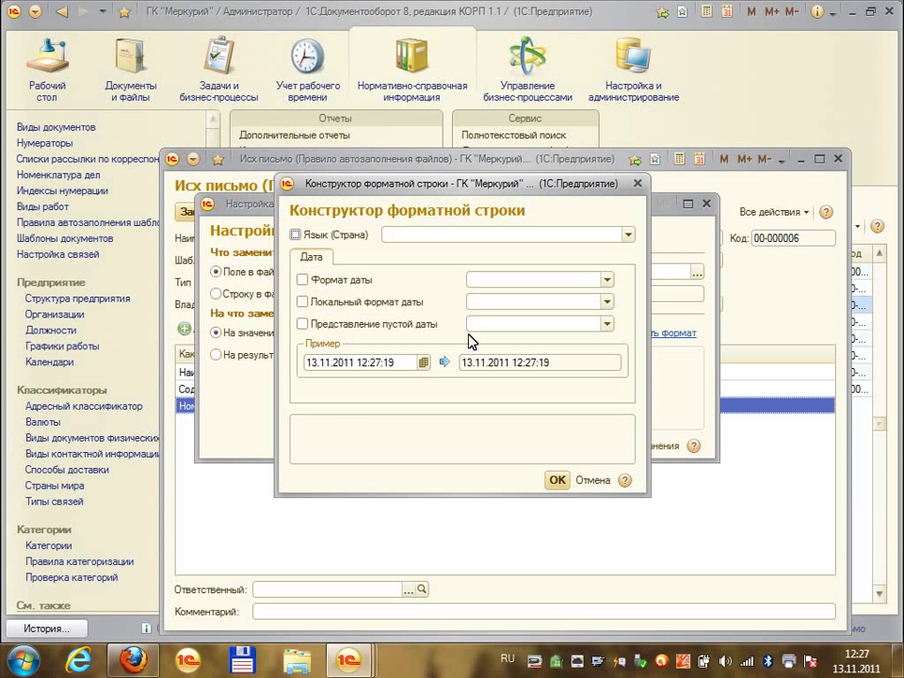
click(302, 301)
click(604, 302)
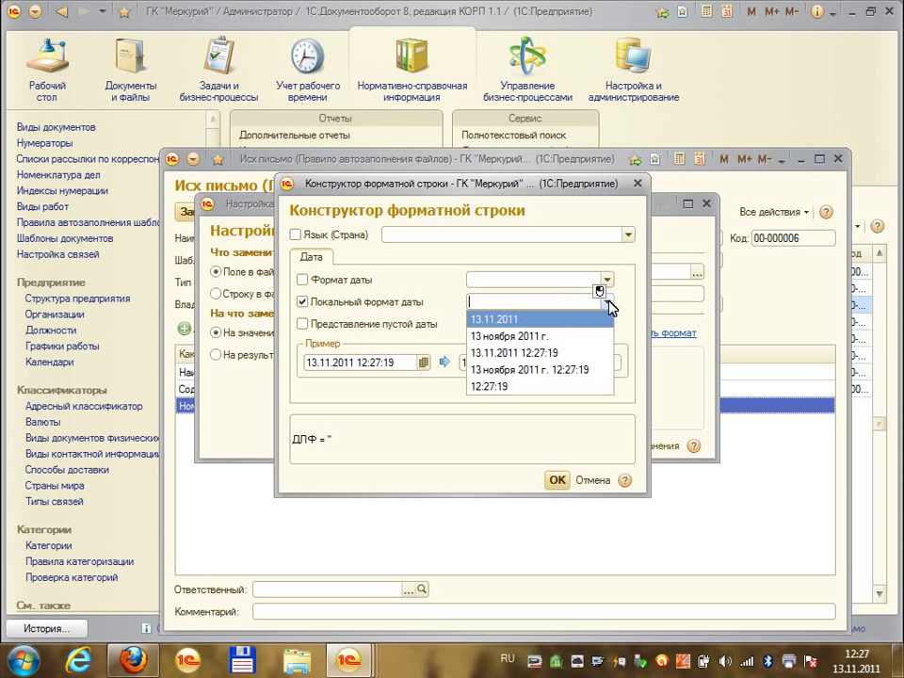
click(567, 337)
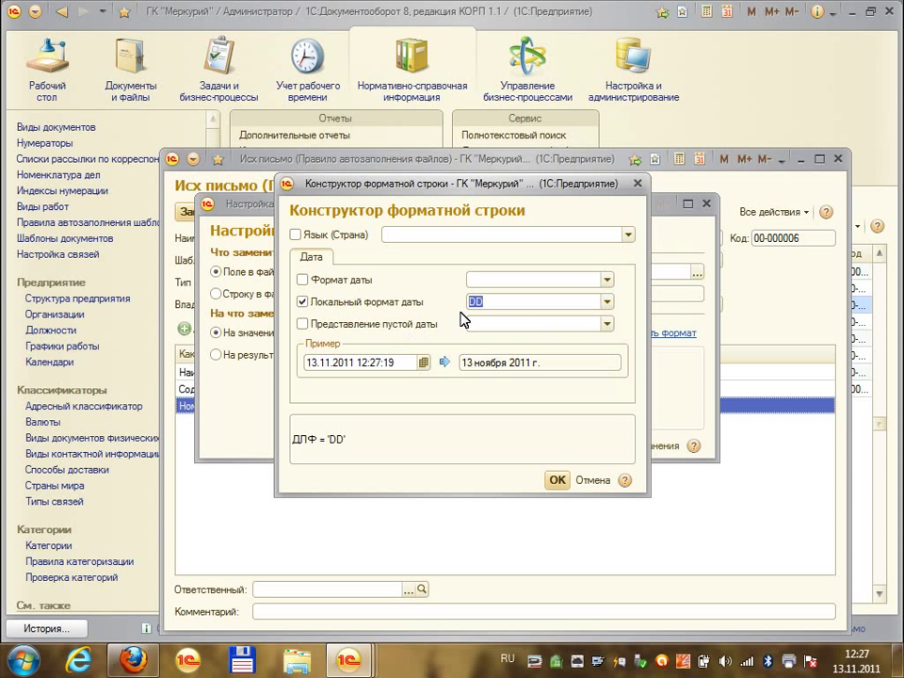
click(606, 302)
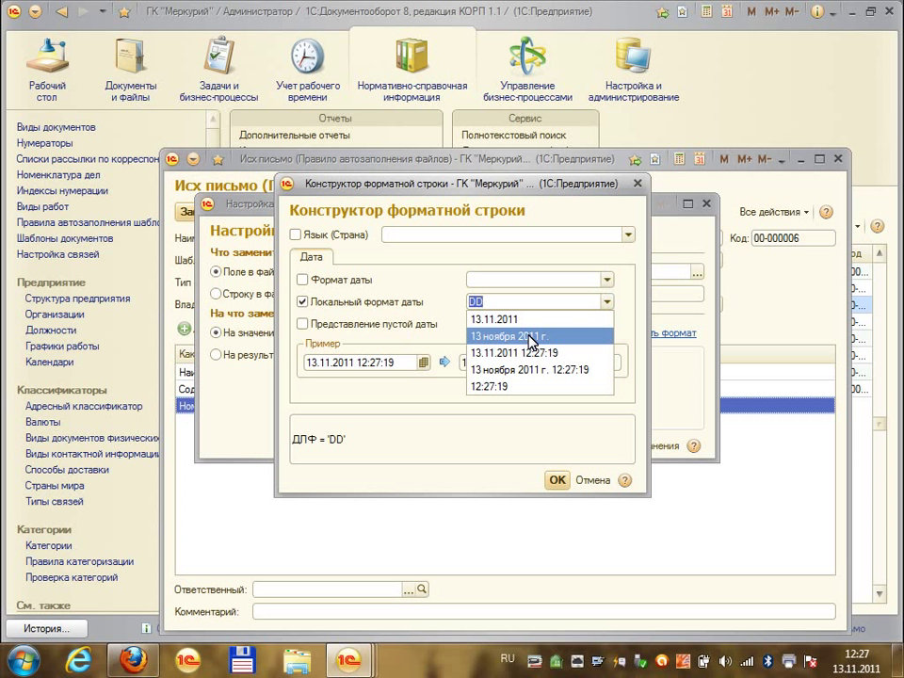
key(Up)
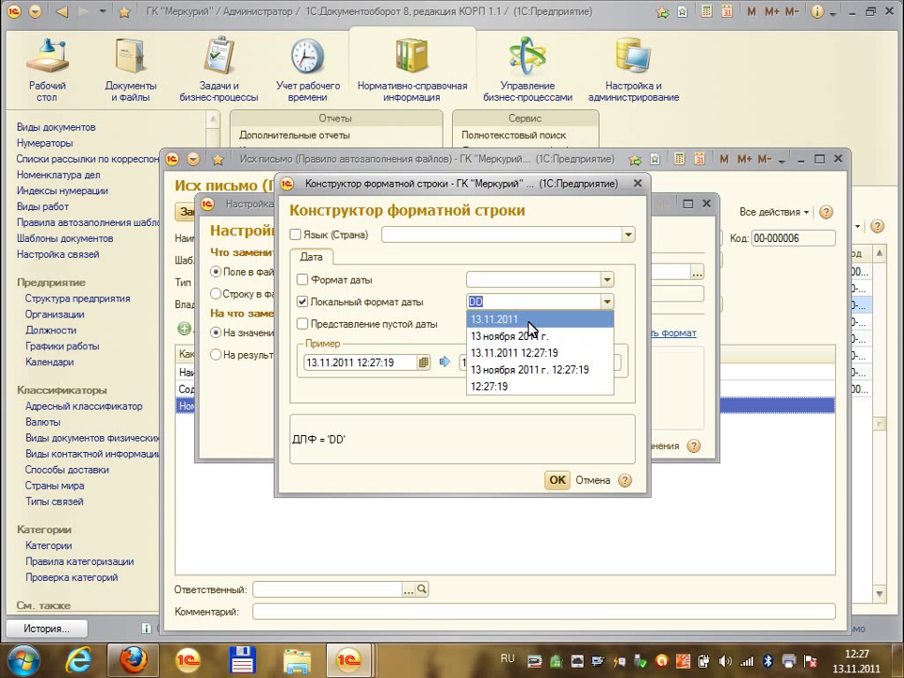
click(530, 334)
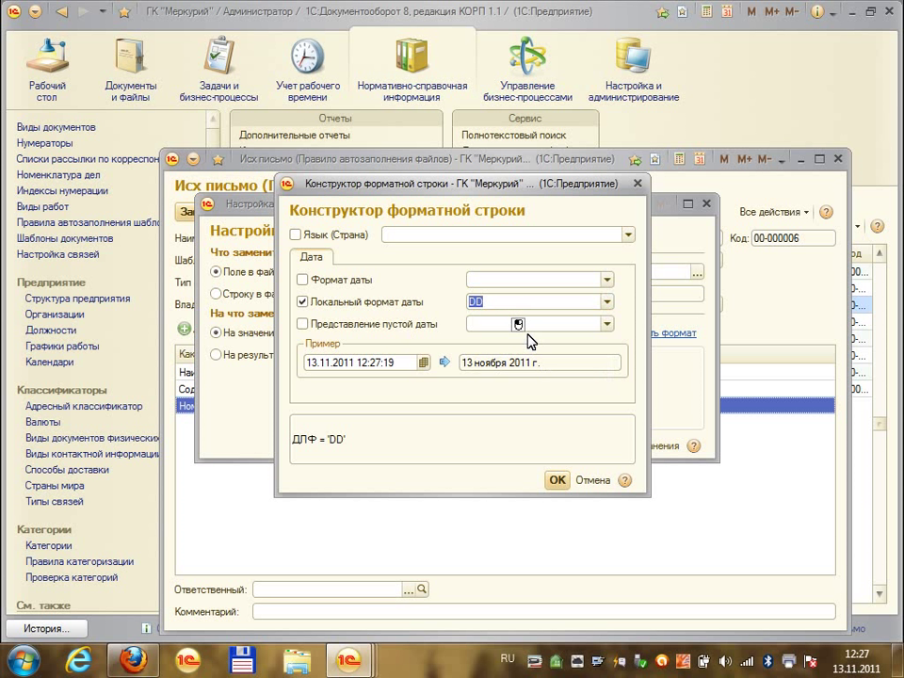
click(555, 482)
click(509, 446)
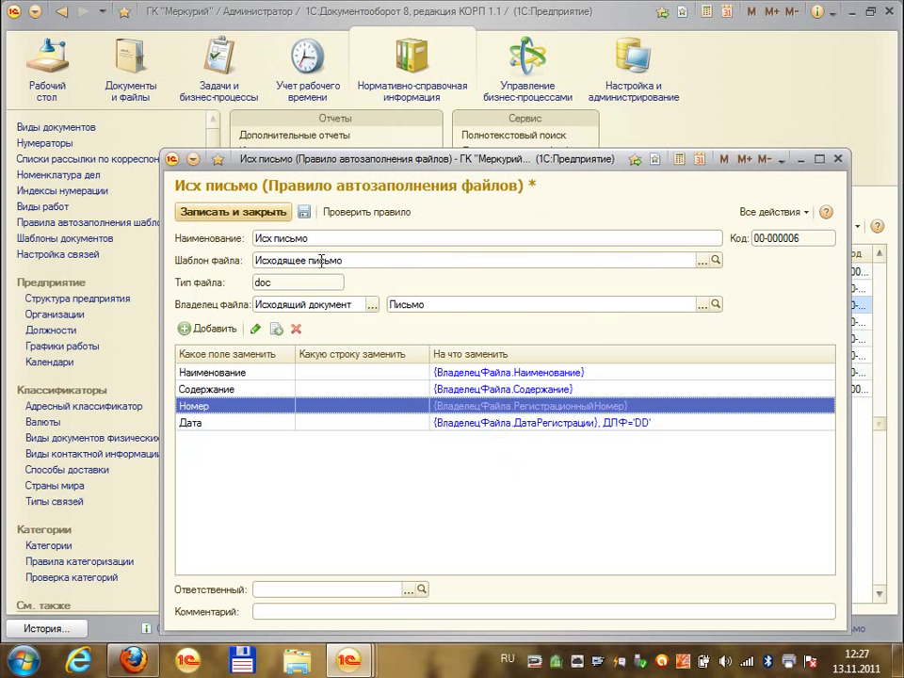
Save the rule and test it again on «Ответ на "Письмо о нарушении сроков строительства"», examining the generated letter
click(303, 211)
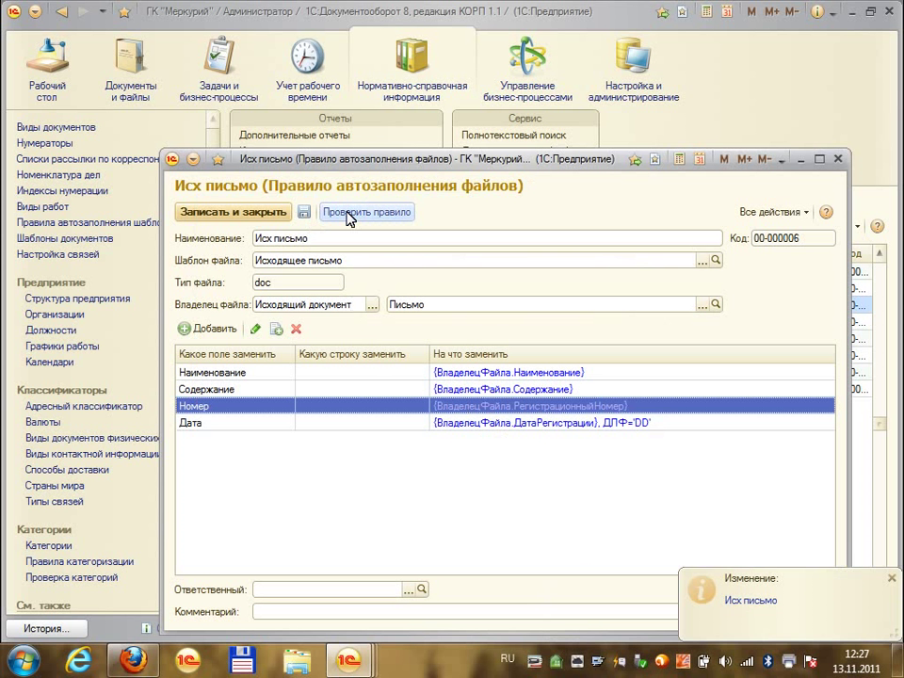
click(348, 213)
double_click(320, 348)
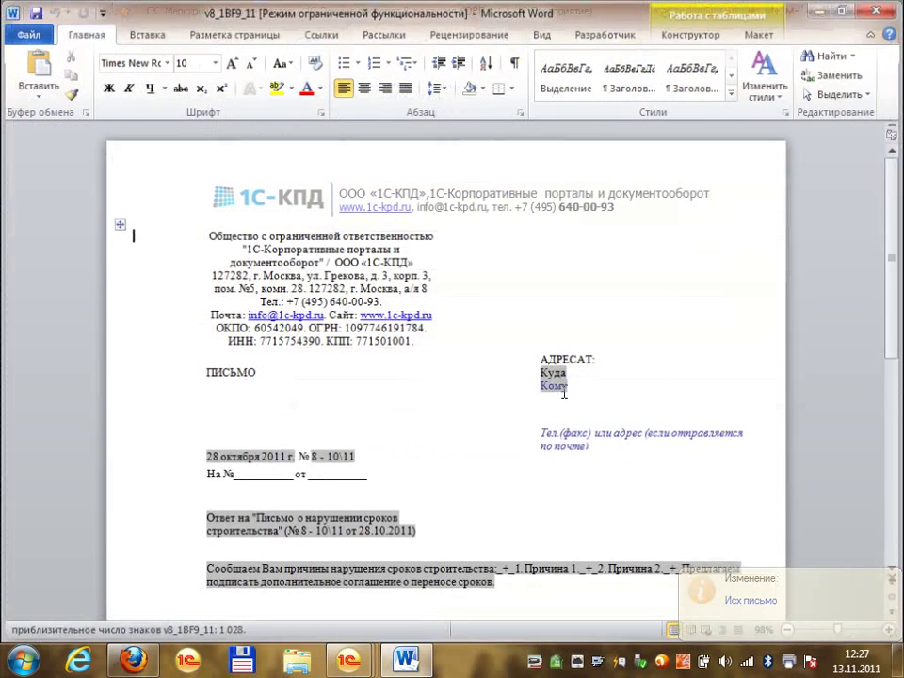
scroll(562, 392, down, 2)
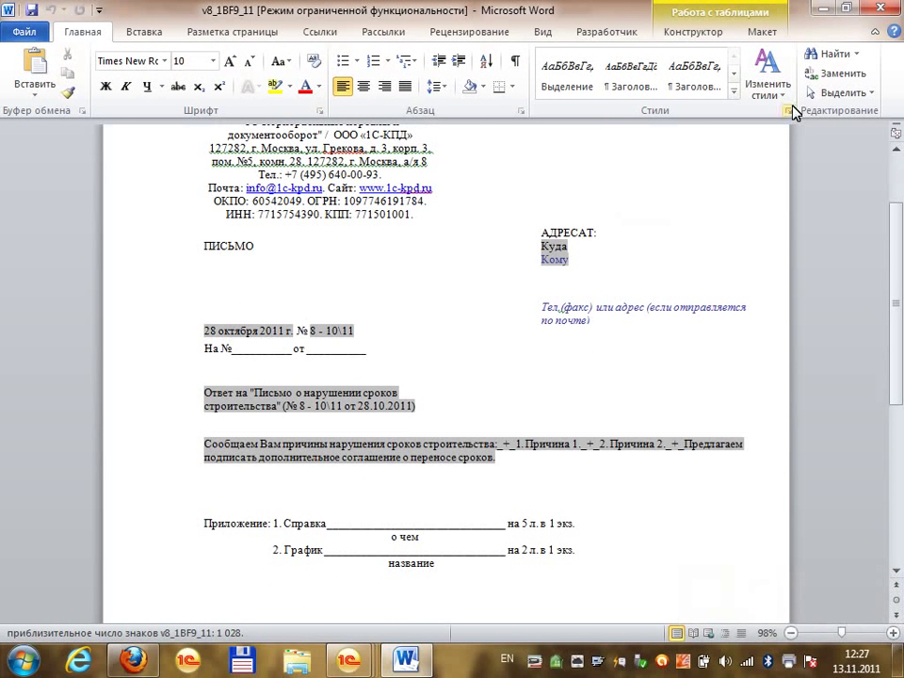
Close the generated letter, then change the Дата replacement's local date format to D (13.11.2011) and save the replacement
click(871, 12)
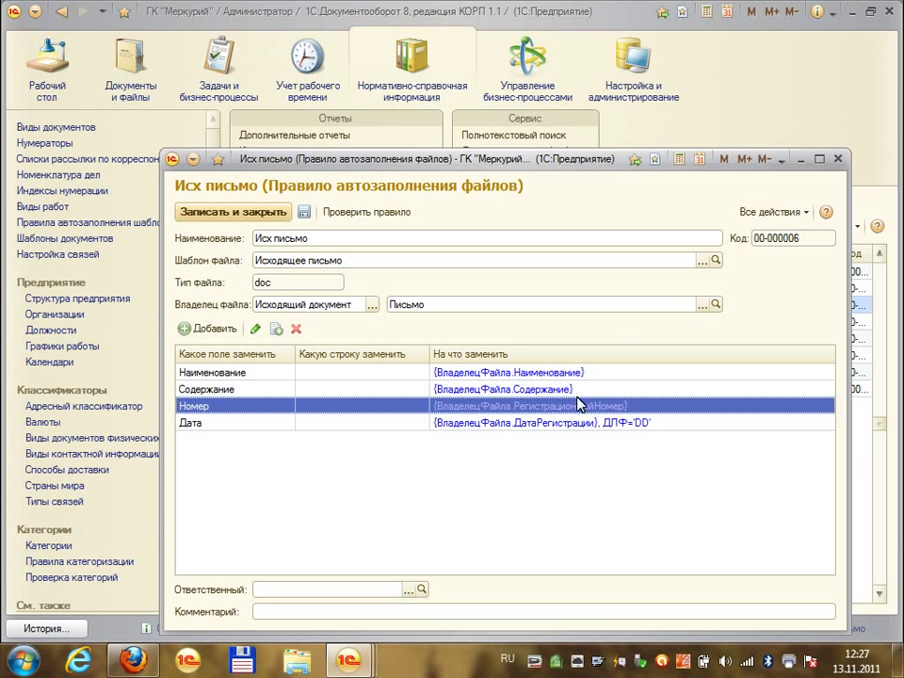
double_click(576, 423)
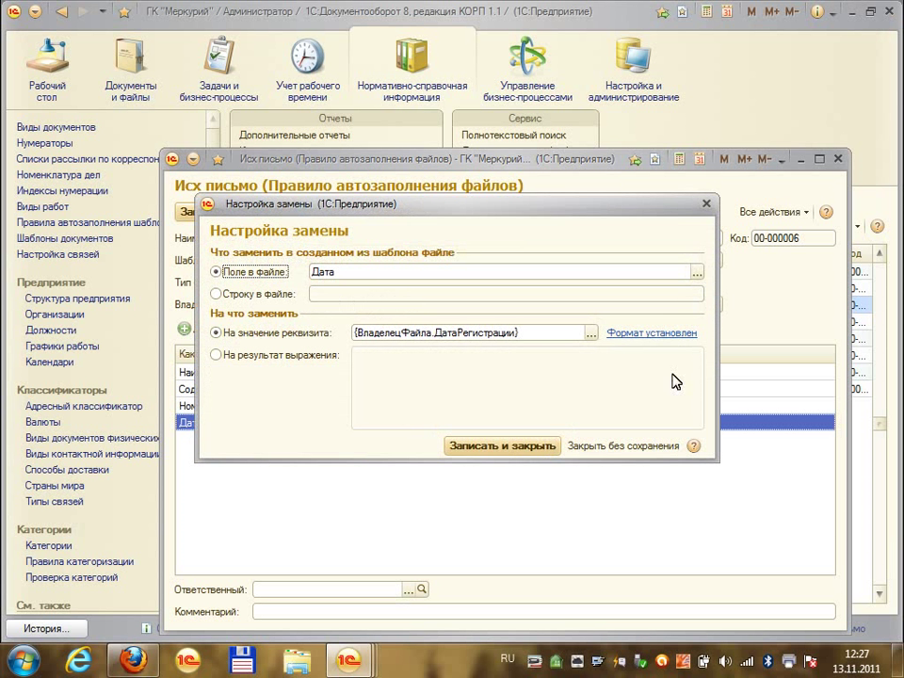
click(659, 332)
click(603, 301)
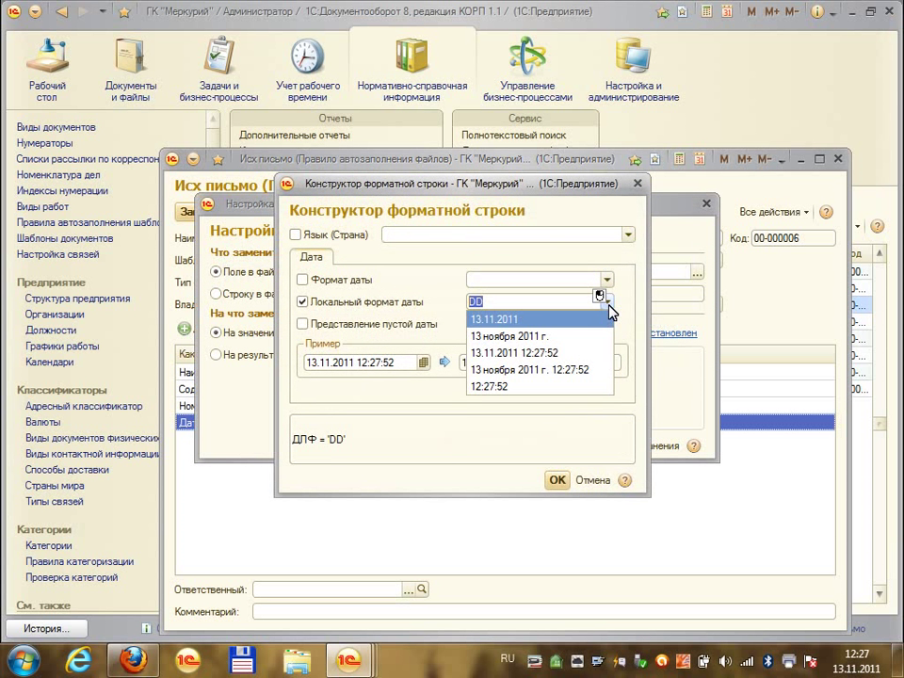
click(559, 319)
click(555, 479)
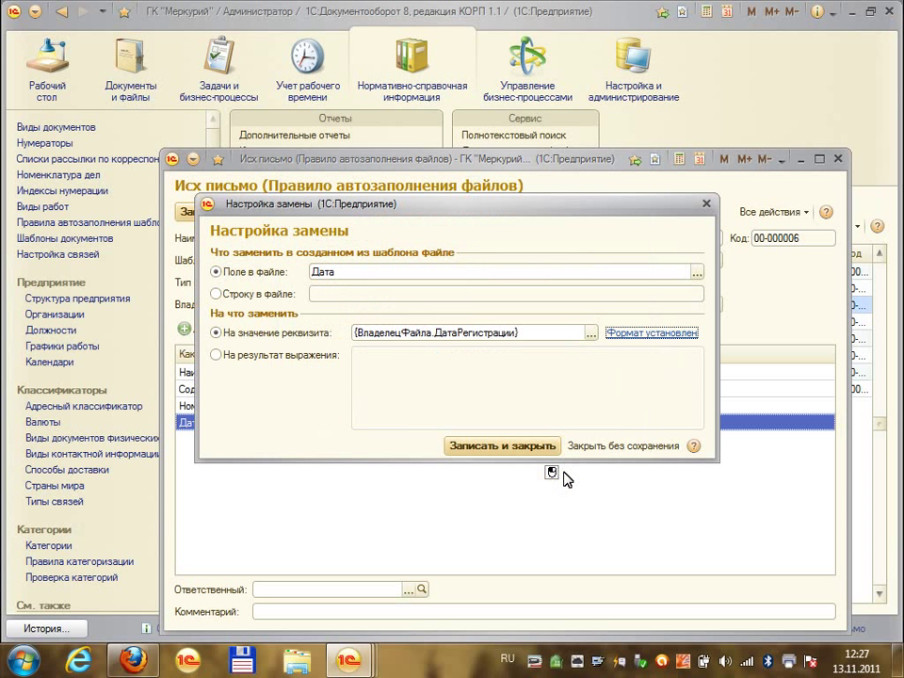
click(525, 446)
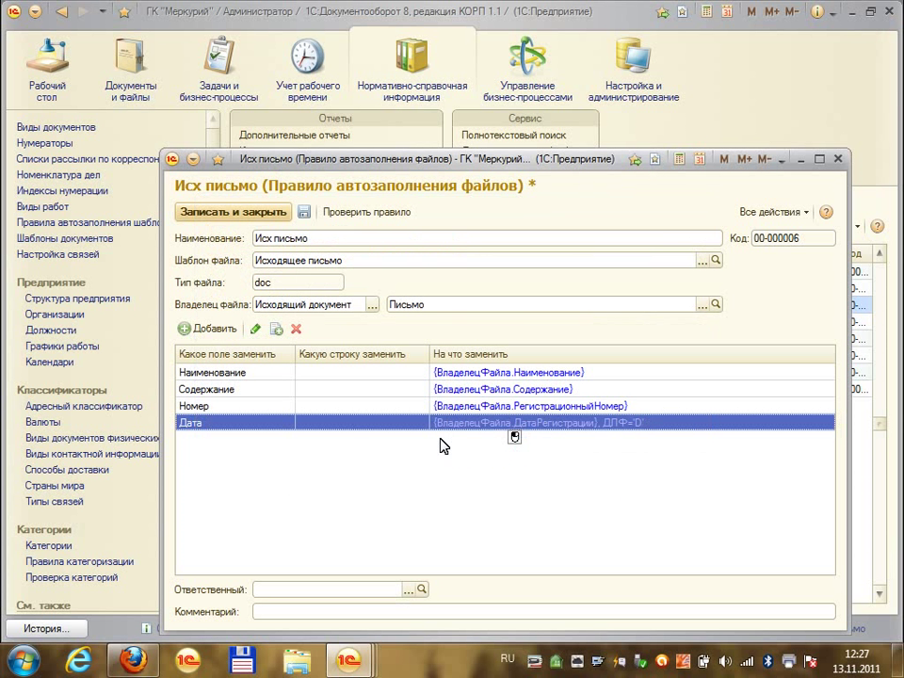
Save the Исх письмо rule, test it on «Ответ на "Письмо о нарушении сроков строительства"» and examine the date in the generated letter
click(304, 215)
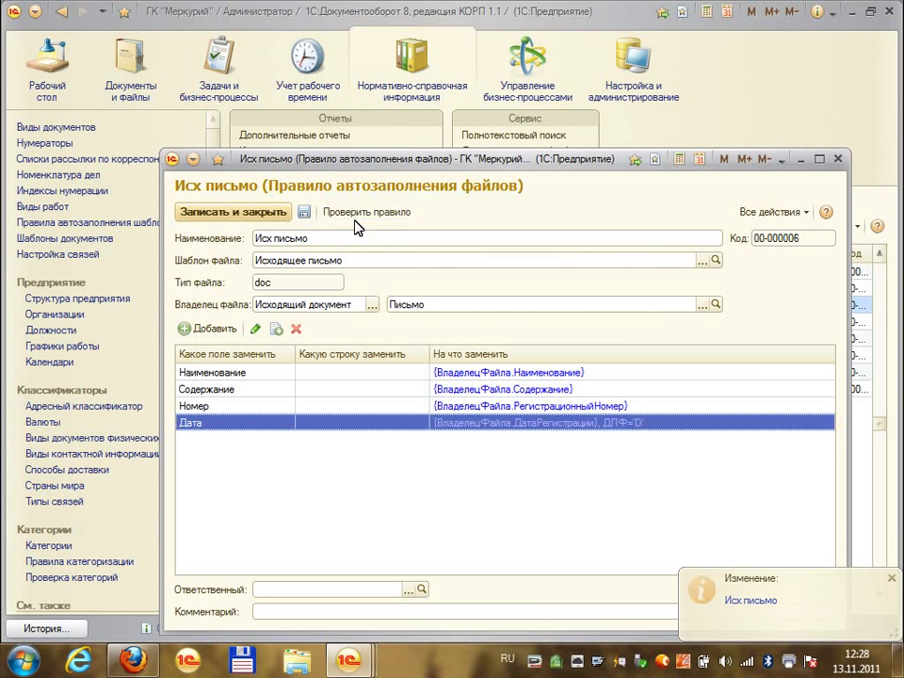
click(342, 213)
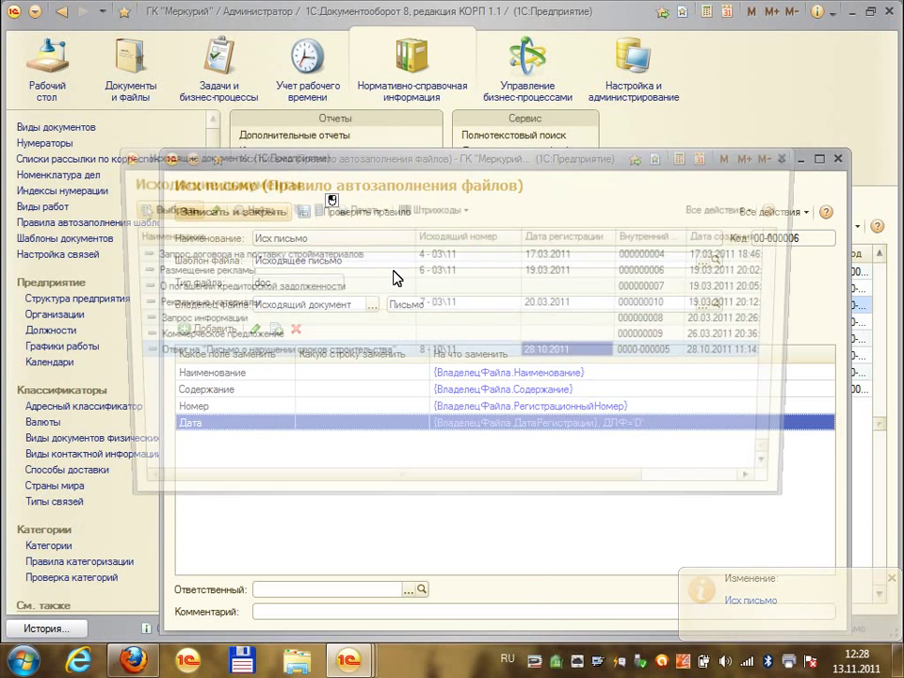
double_click(401, 359)
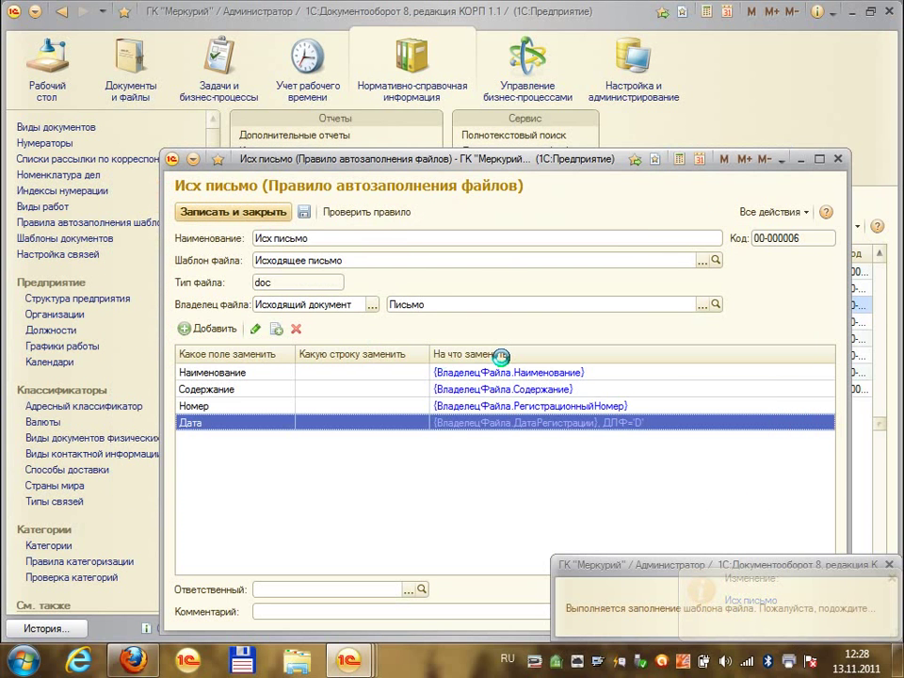
scroll(503, 358, down, 2)
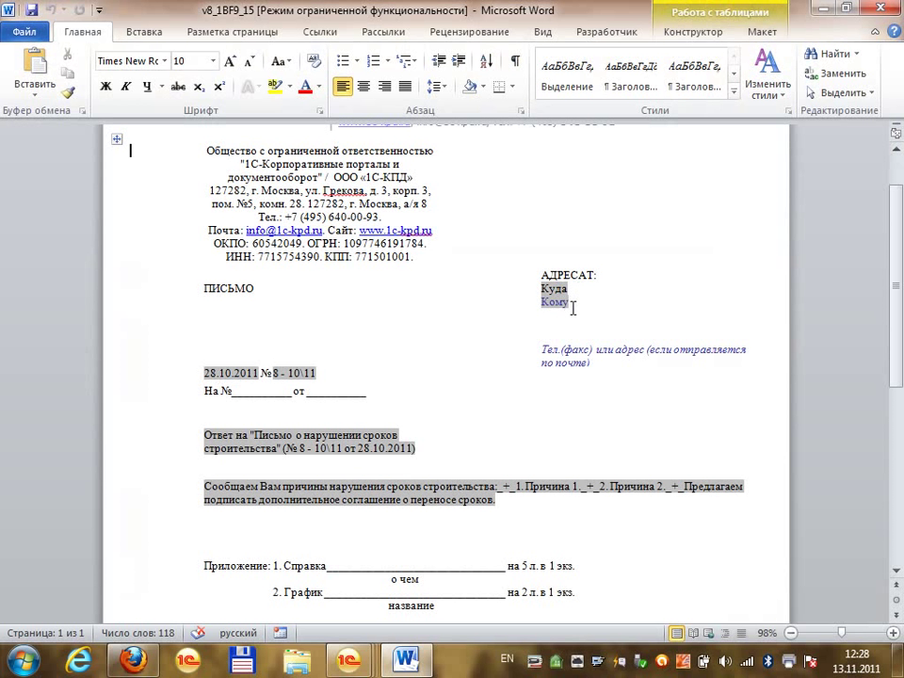
click(883, 8)
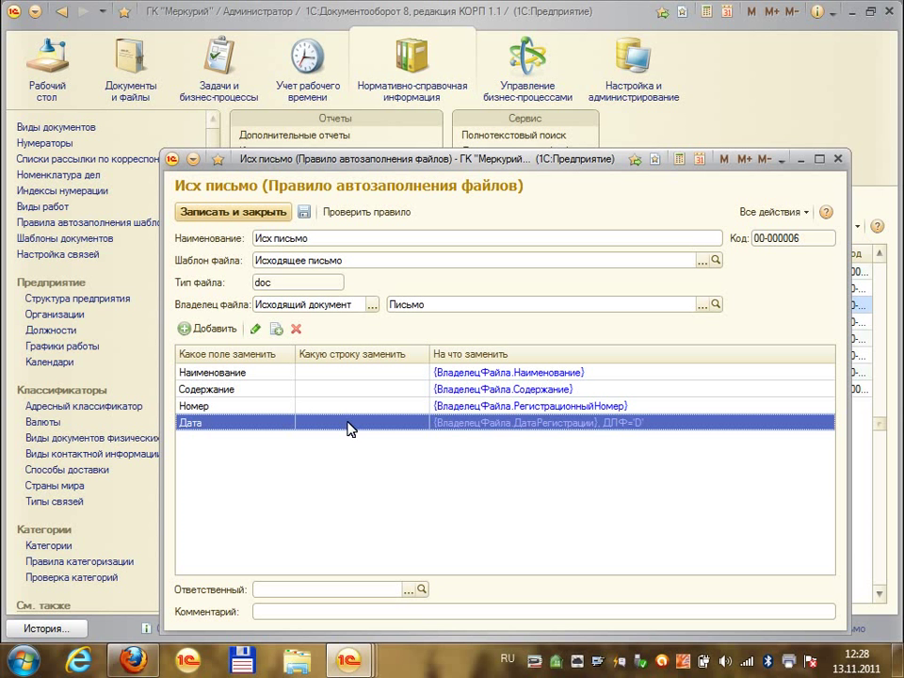
Open the outgoing document «Ответ на "Письмо о нарушении сроков строительства"», examine its recipients in list and single-recipient form, and close it without saving
click(132, 90)
click(83, 146)
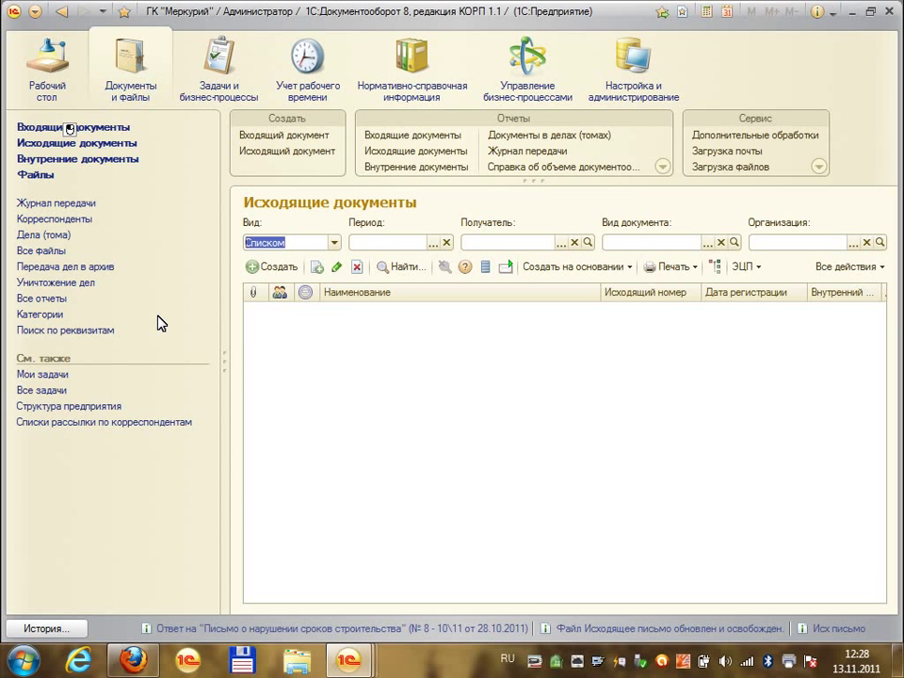
double_click(417, 544)
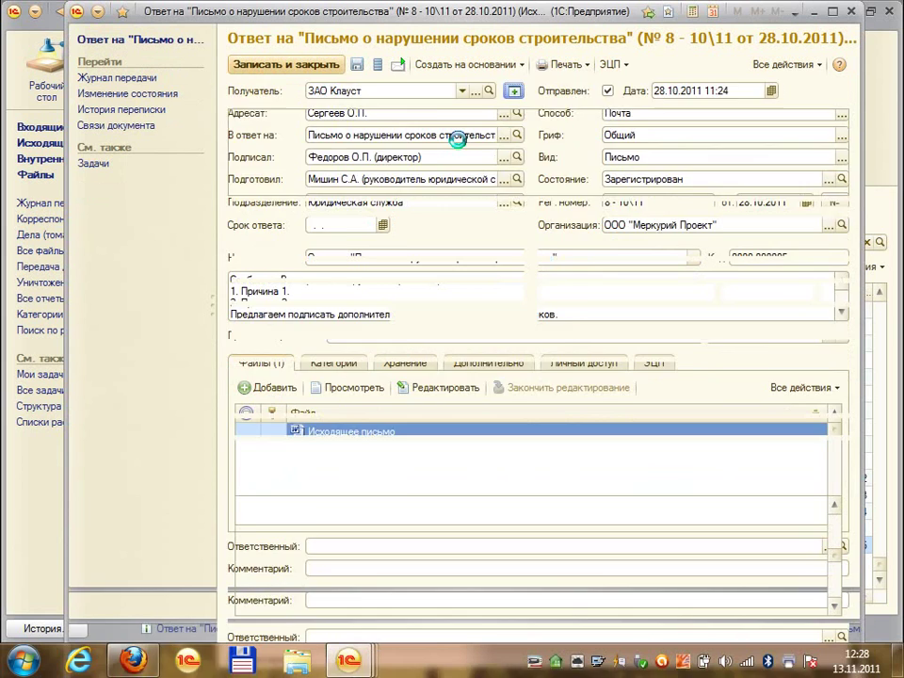
click(381, 137)
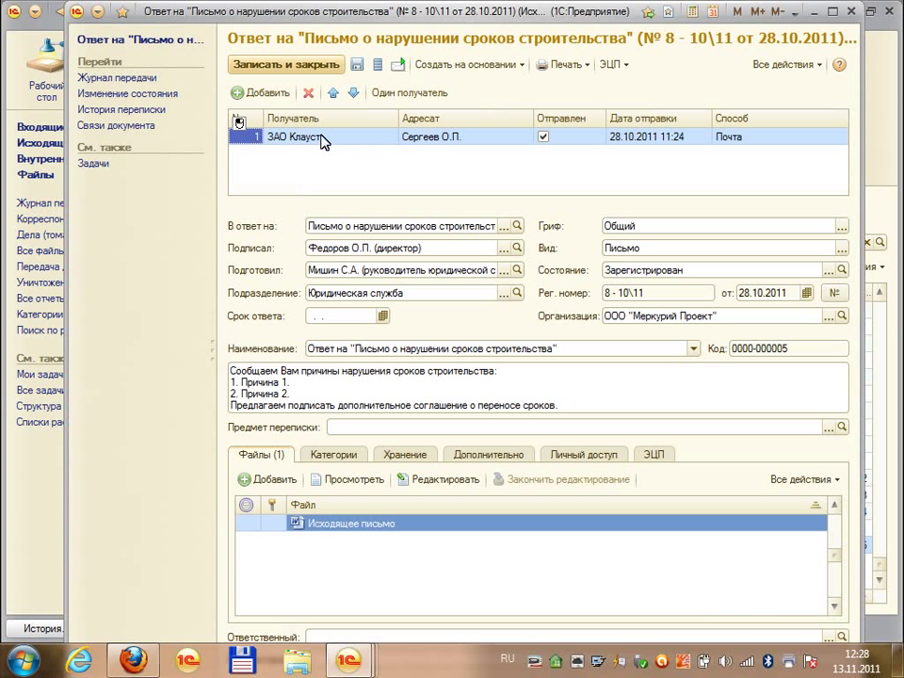
click(404, 93)
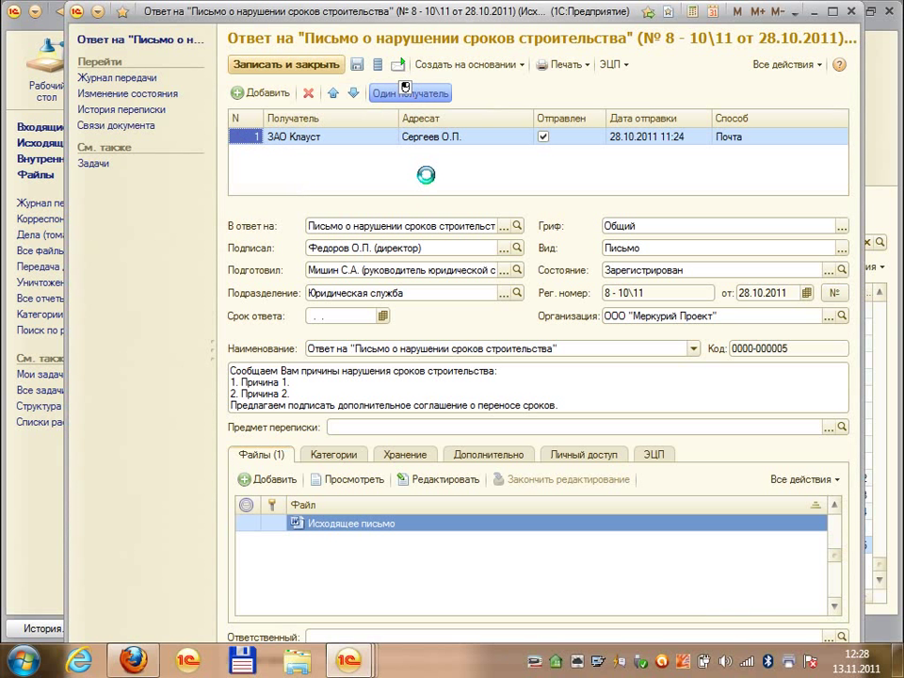
click(851, 11)
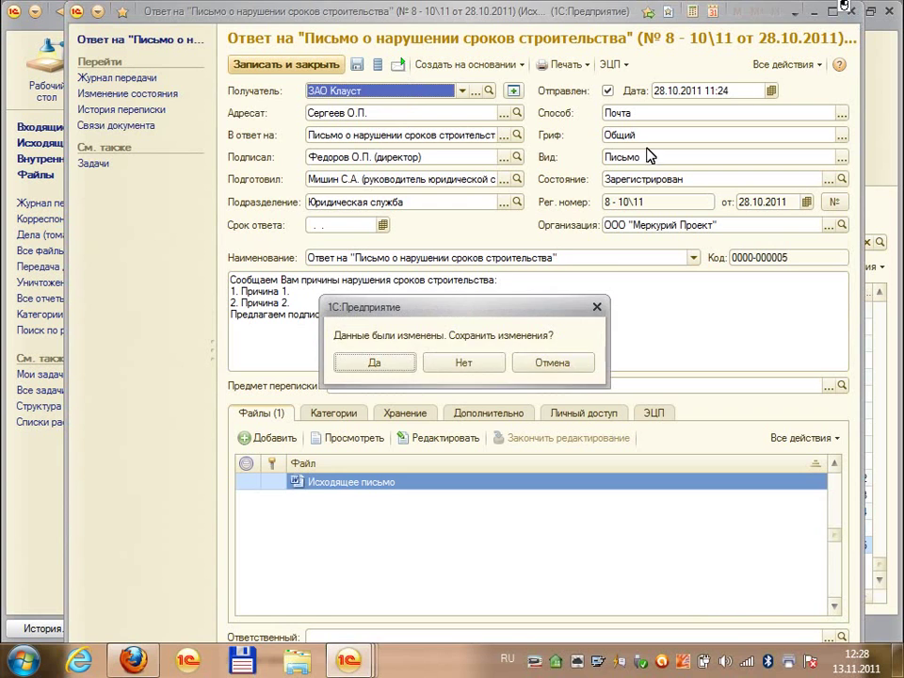
click(468, 365)
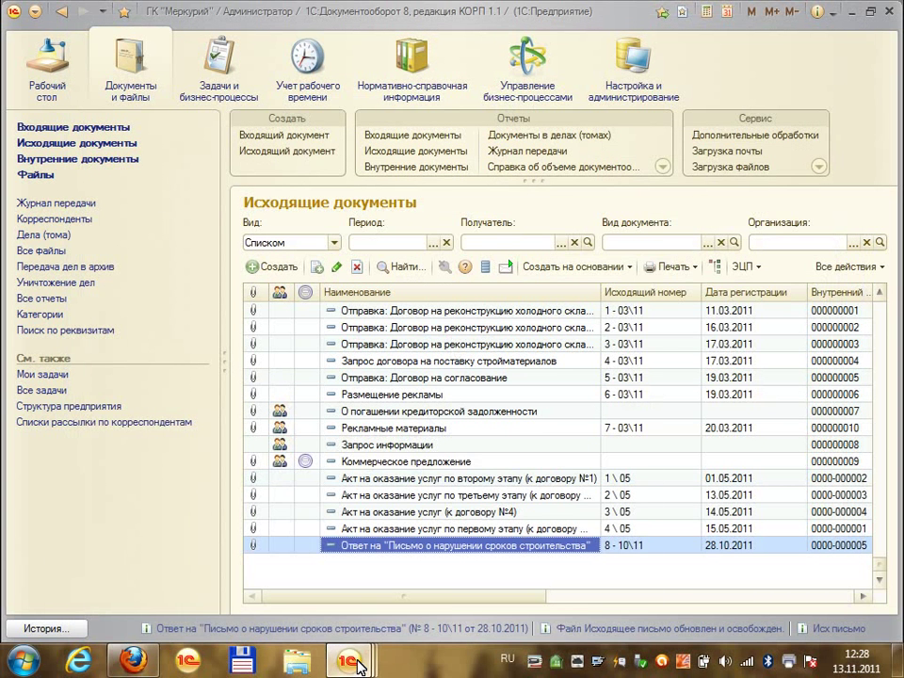
Switch to the Configurator and find the Получатель attribute in the Получатели tabular section of ИсходящиеДокументы
mouse_move(348, 659)
click(355, 576)
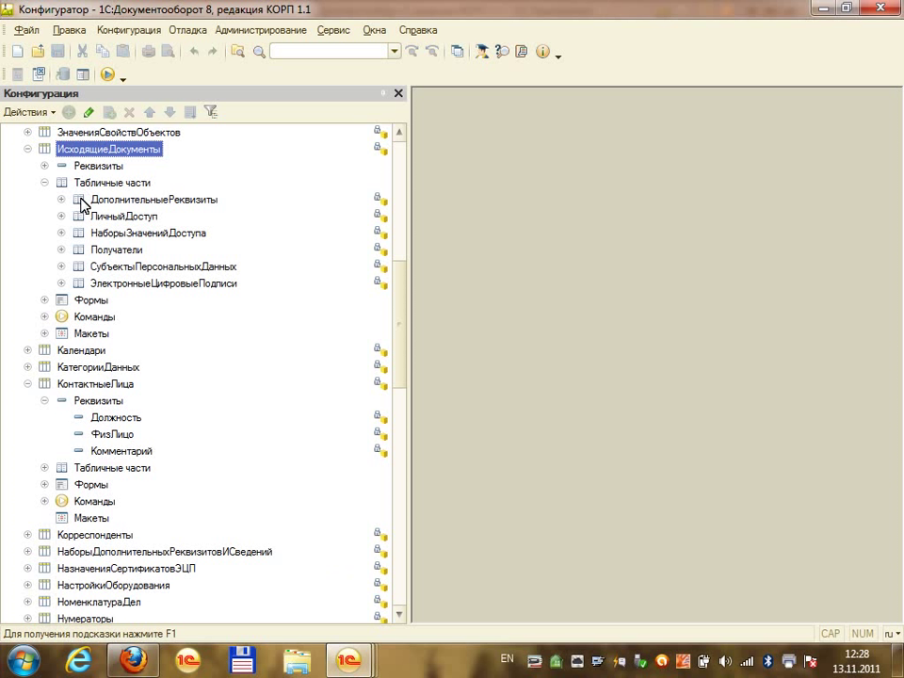
click(118, 250)
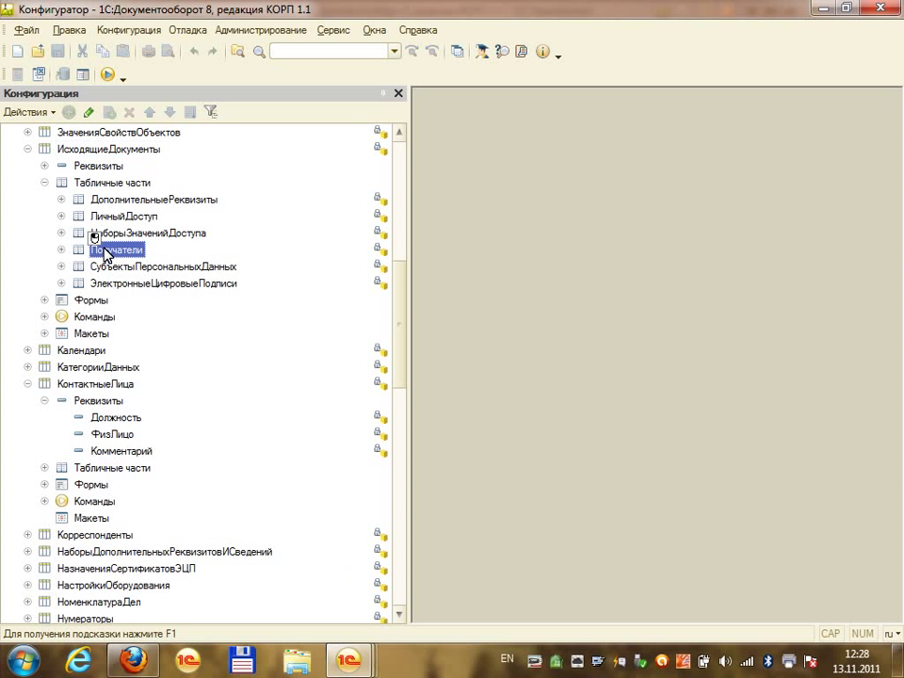
click(61, 250)
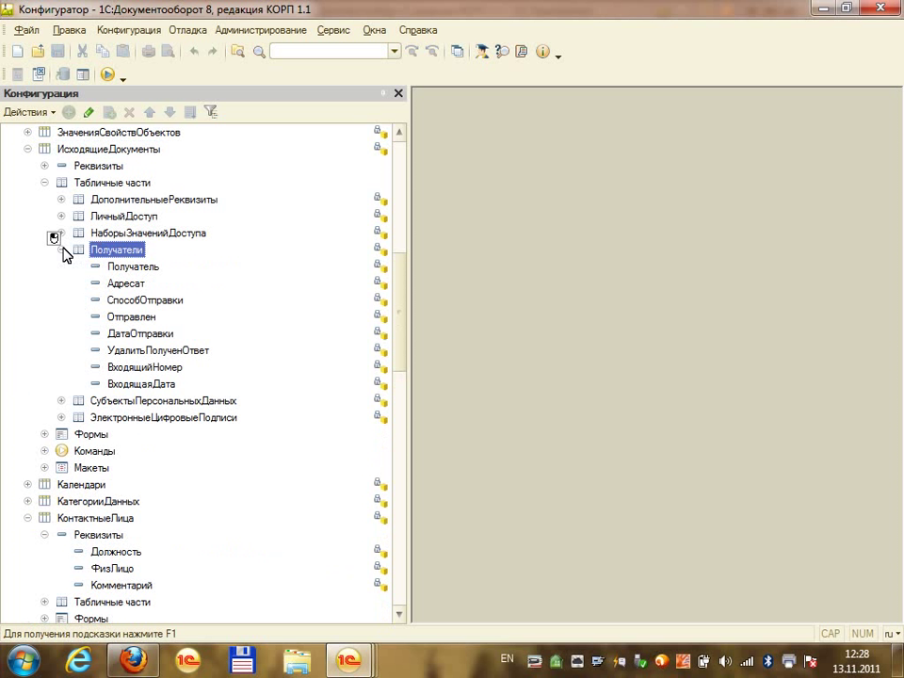
click(127, 268)
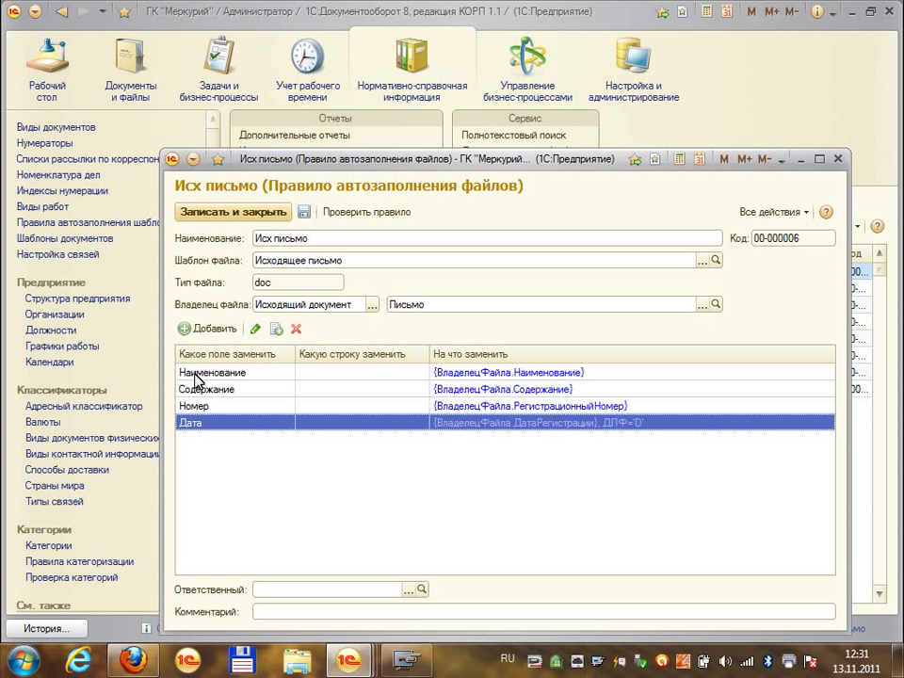
Add another replacement to the Исх письмо rule and choose Куда as the file field to replace
click(201, 331)
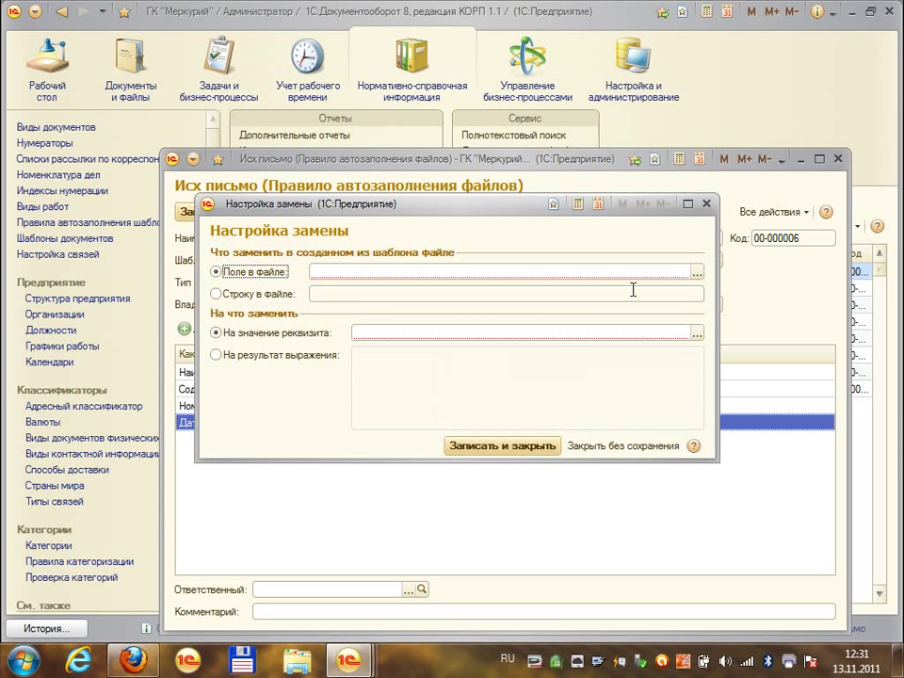
click(698, 272)
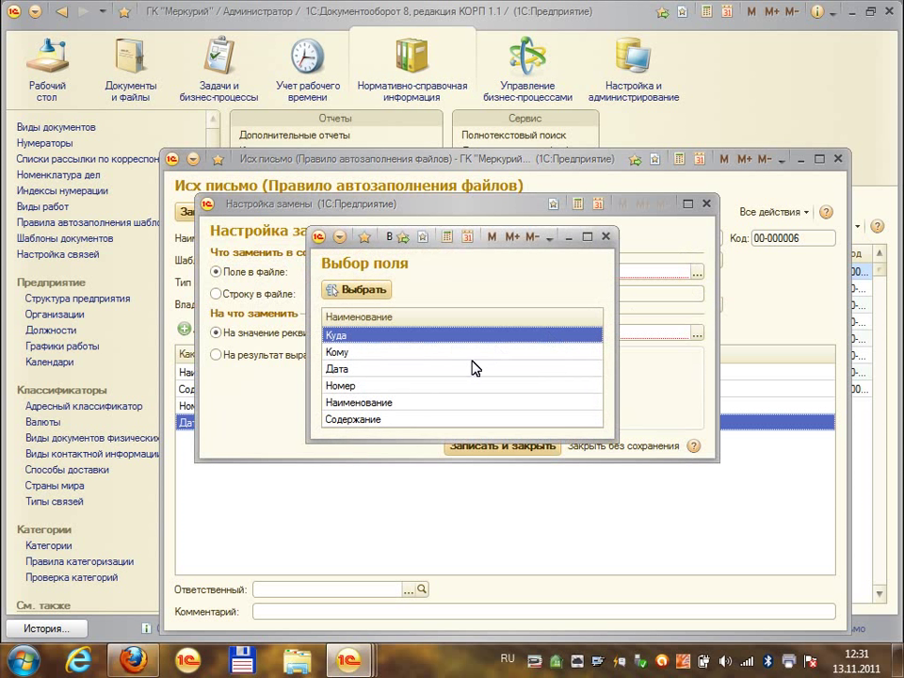
click(348, 355)
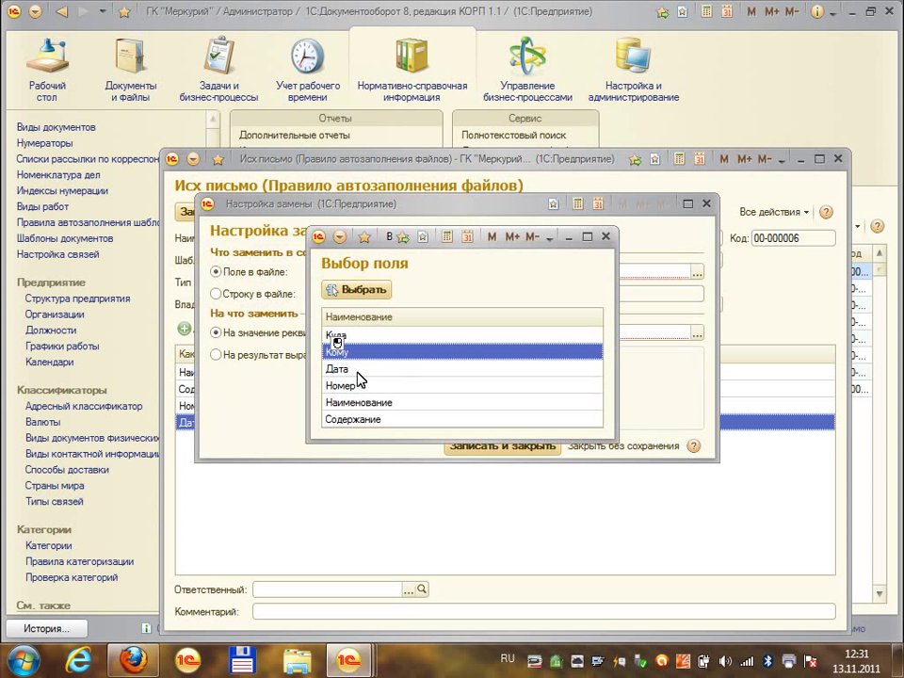
click(362, 337)
click(367, 293)
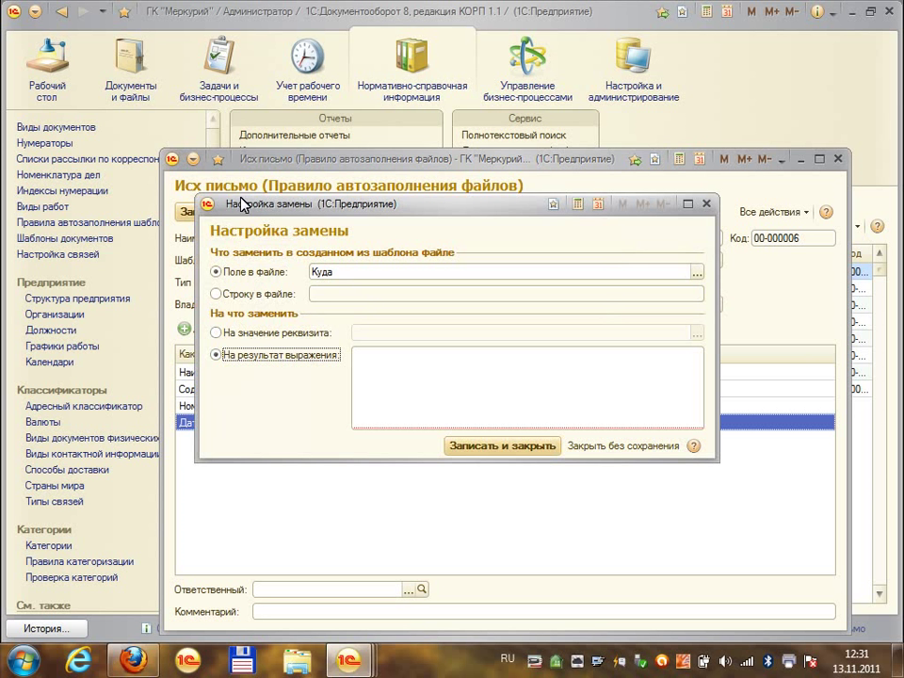
Enlarge the replacement settings and paste an expression returning ПолноеНаименование of the counterparty from Файл.ВладелецФайла.Получатели[0].Получатель as РезультатОбработки
drag(241, 209, 109, 65)
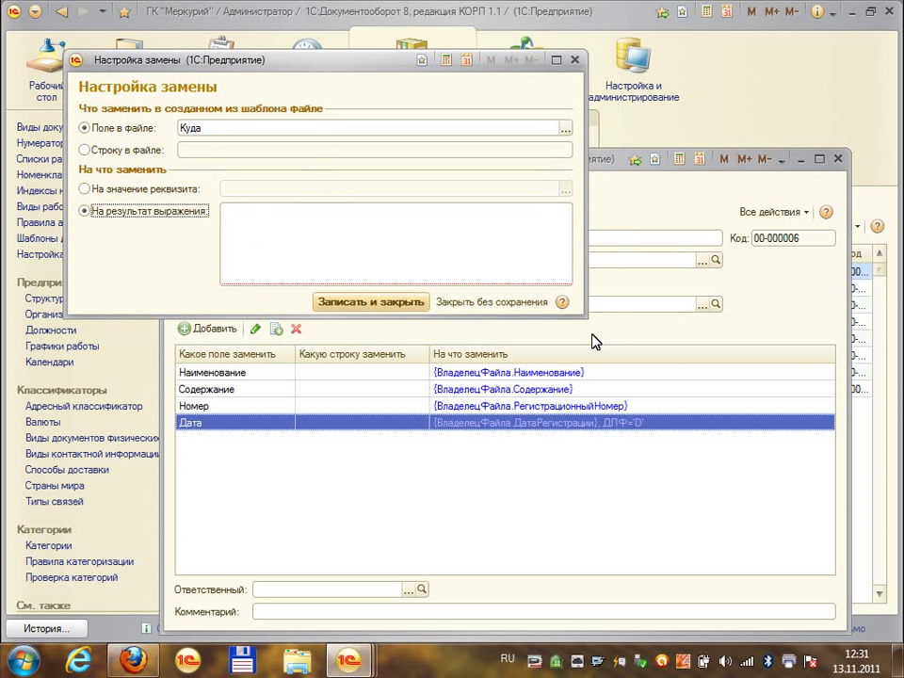
drag(582, 315, 867, 637)
right_click(347, 347)
click(414, 421)
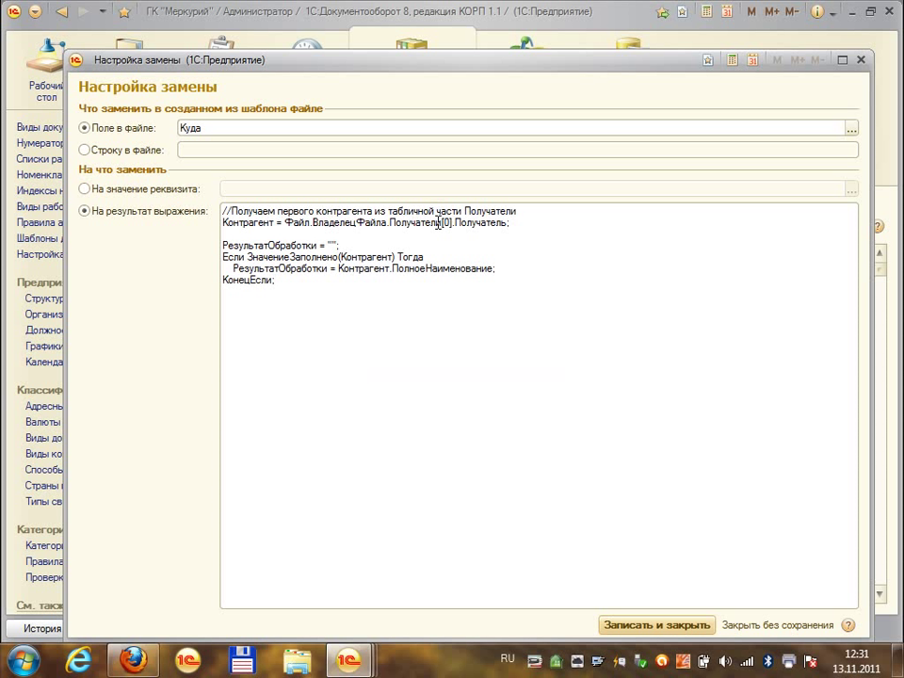
Check the expression against the Получатель attribute in the Configurator and review its РезультатОбработки assignment
click(535, 222)
click(349, 658)
click(338, 595)
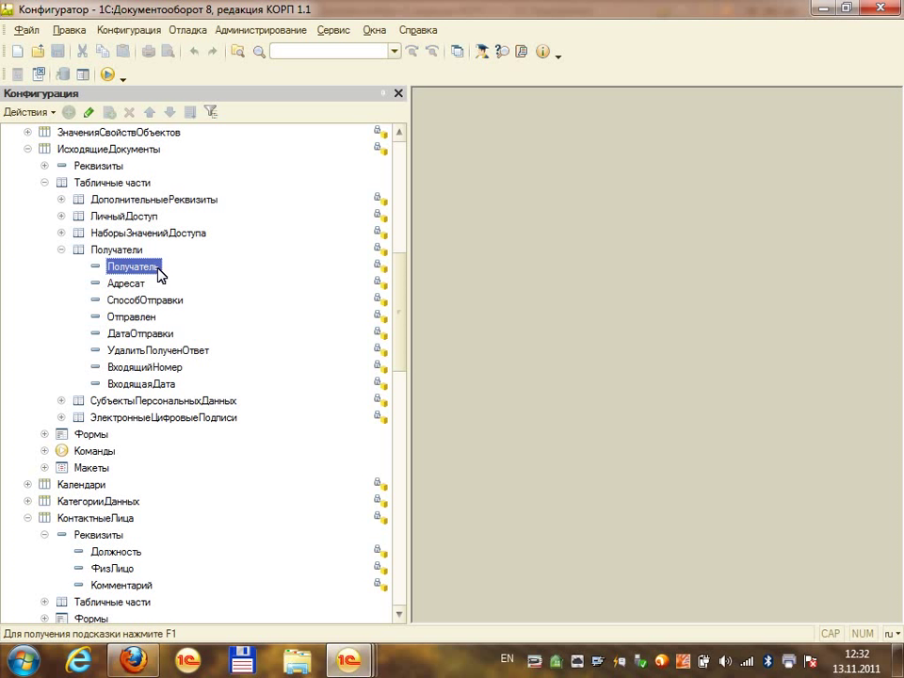
key(alt+Tab)
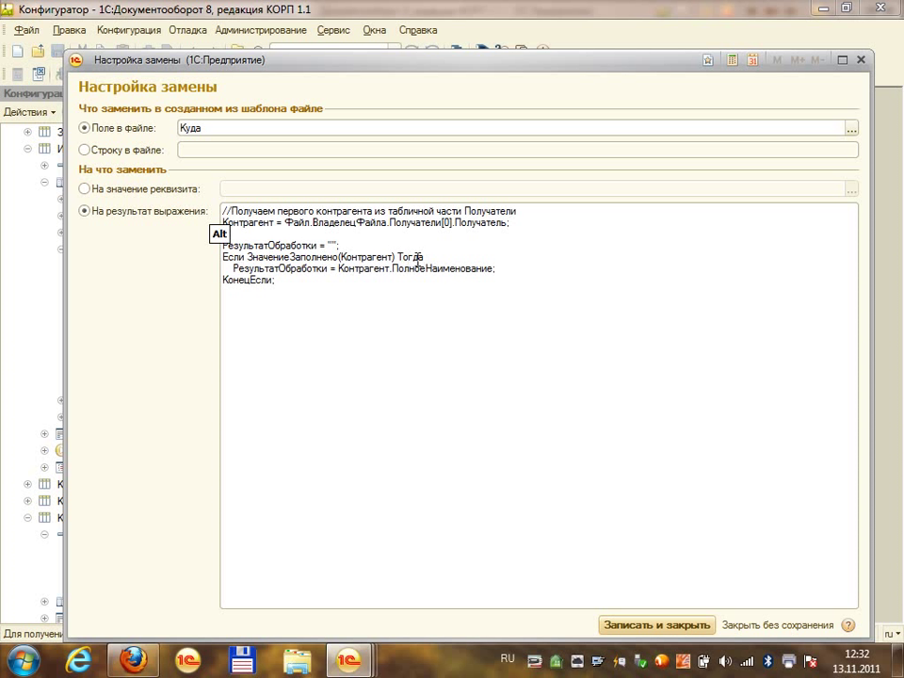
drag(233, 269, 325, 268)
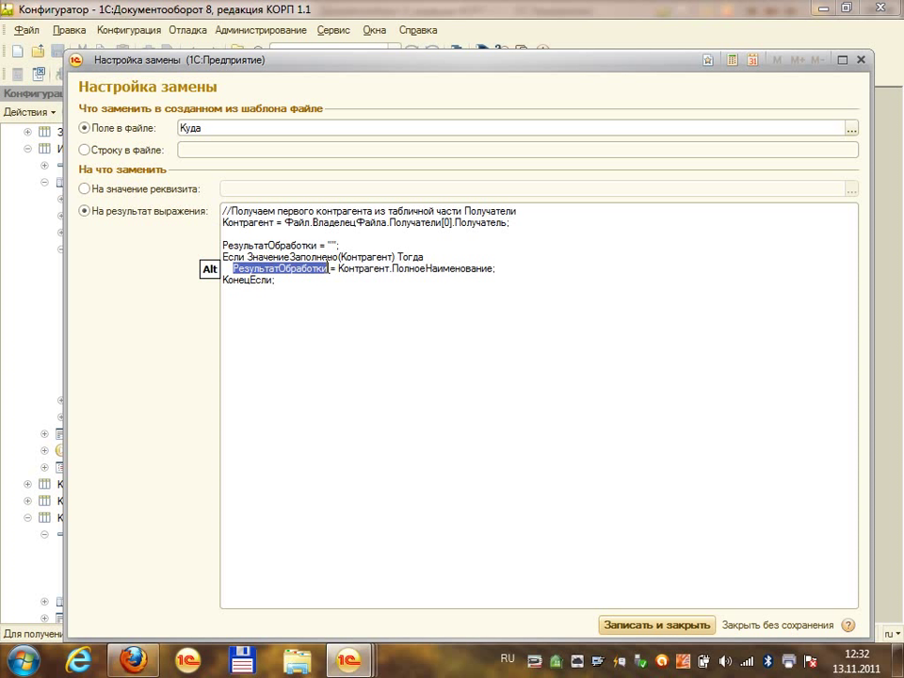
click(353, 278)
key(alt)
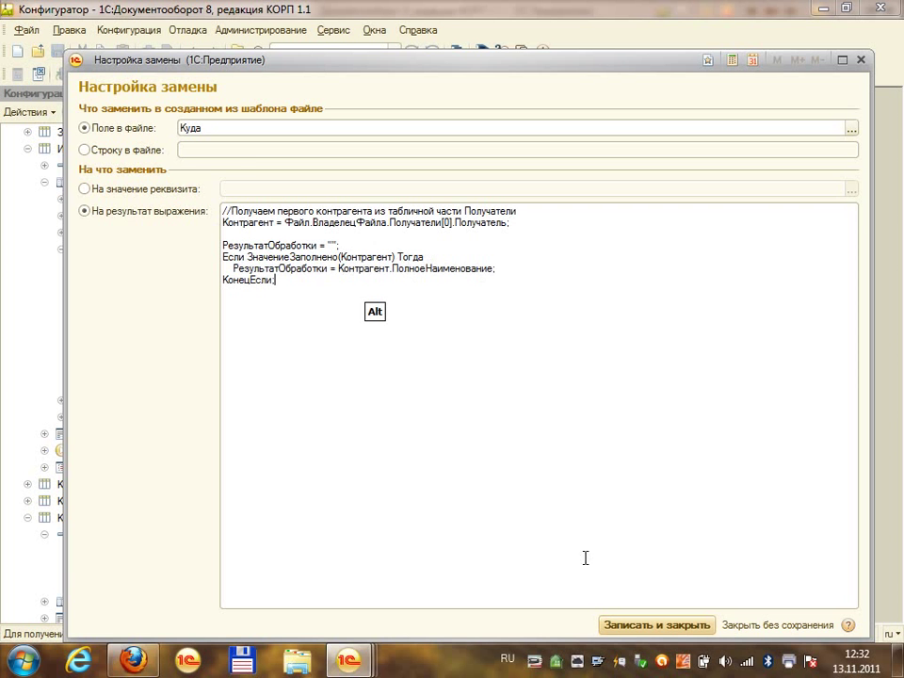
Save the Куда replacement and the rule, then test it on «Ответ на "Письмо о нарушении сроков строительства"» and examine the addressee
click(611, 625)
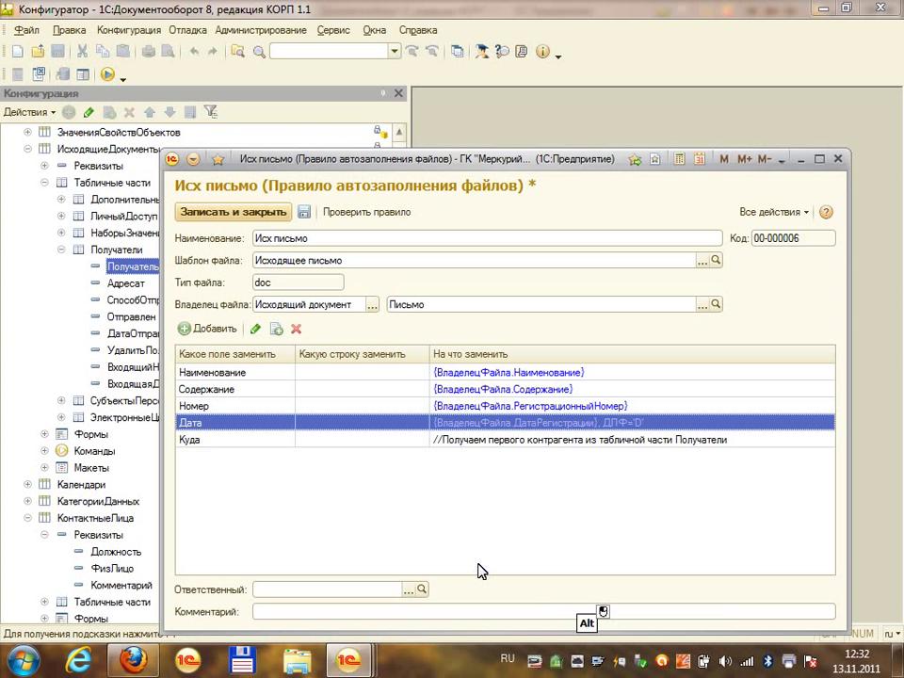
click(309, 214)
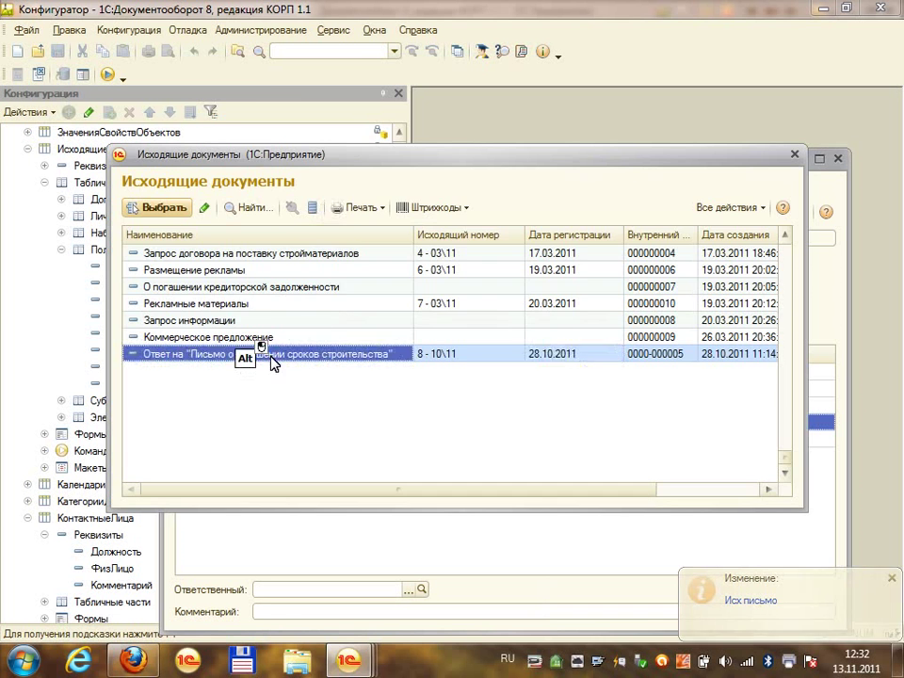
double_click(252, 354)
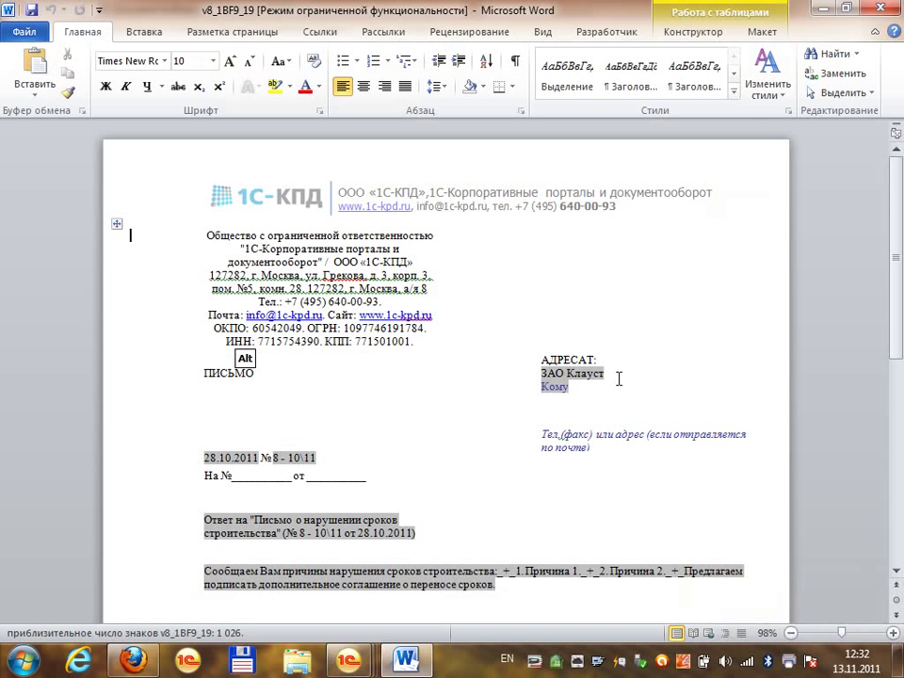
click(881, 7)
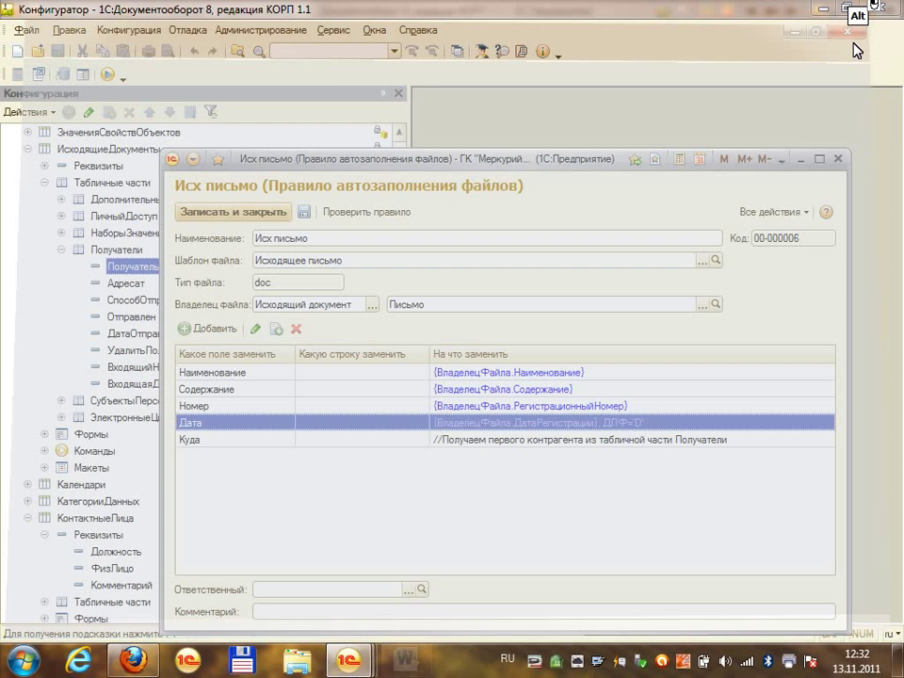
click(231, 441)
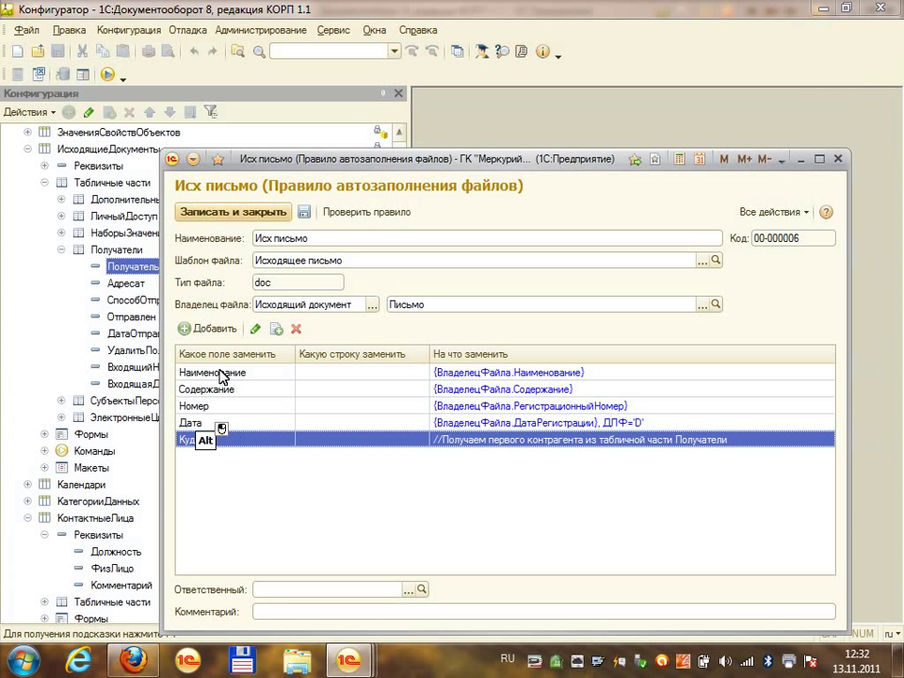
Add another replacement to the Исх письмо rule and choose Кому as the file field to replace
click(200, 330)
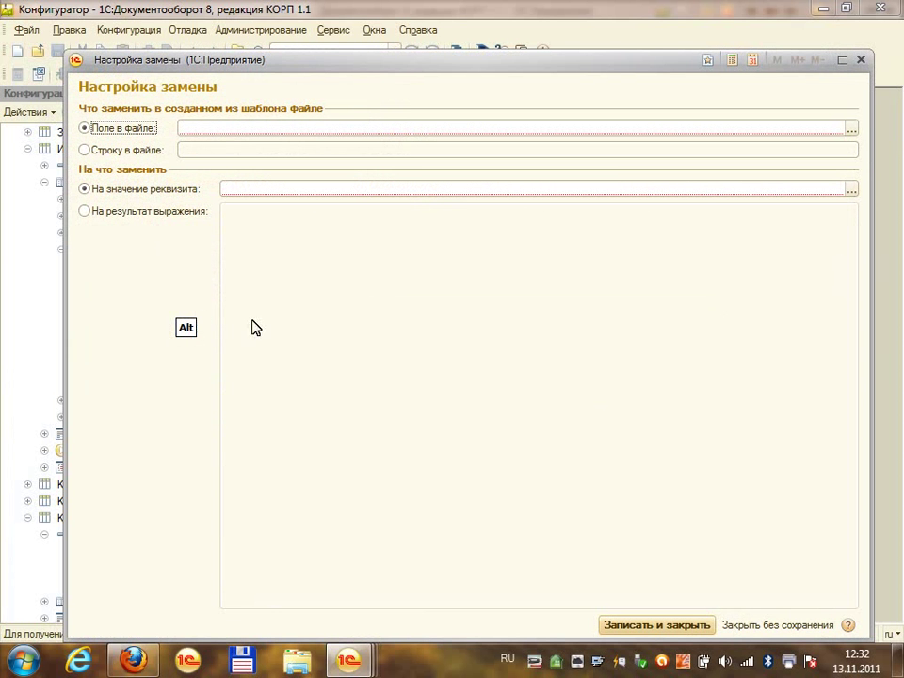
click(851, 128)
double_click(337, 350)
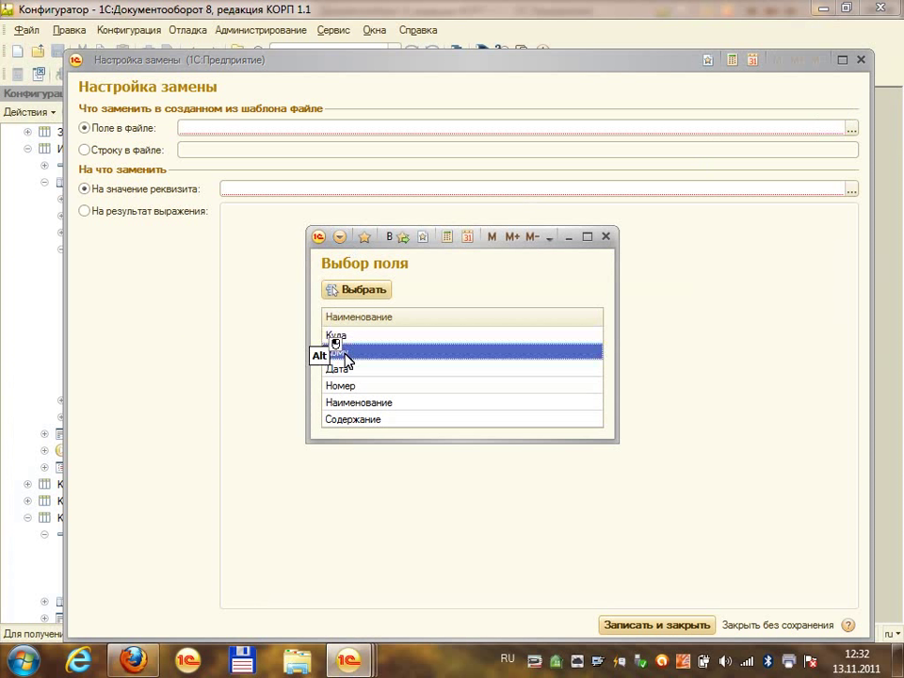
Set Кому to be replaced by an expression result and paste the existing Контрагент expression as its starting code
click(172, 213)
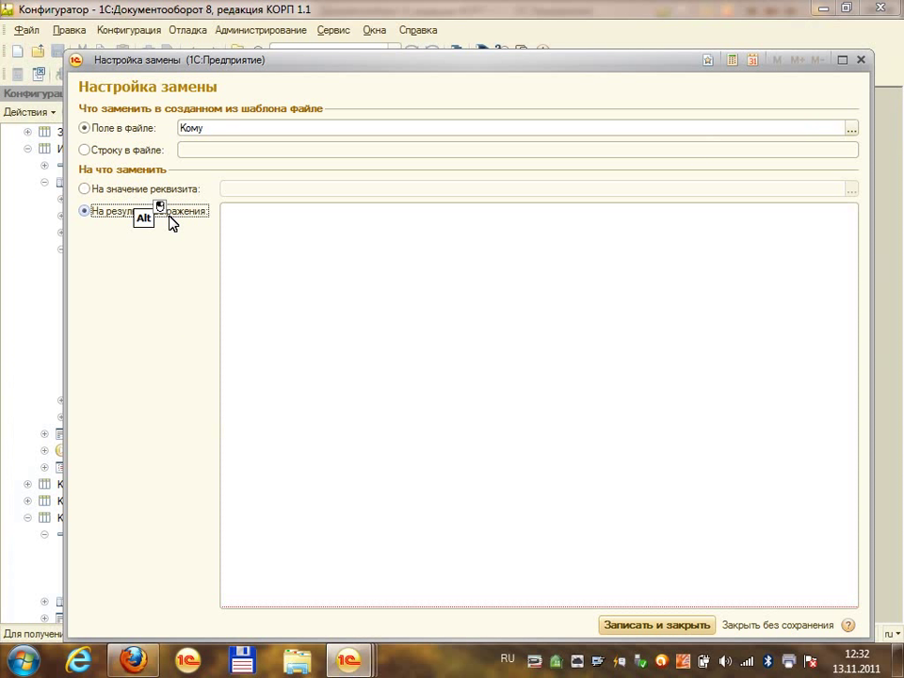
right_click(245, 236)
click(294, 309)
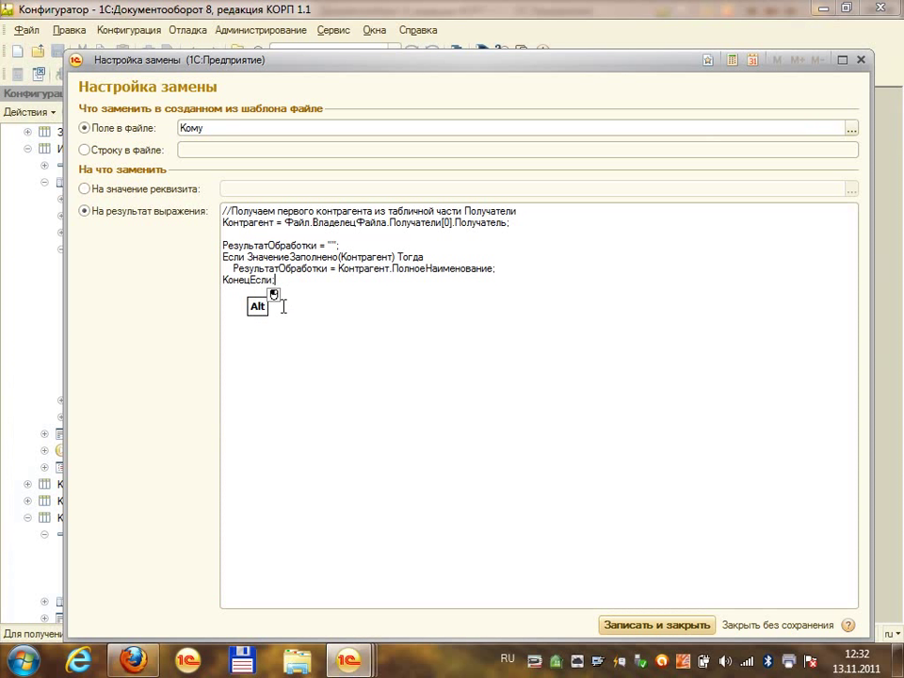
key(shift+End)
key(shift+Home)
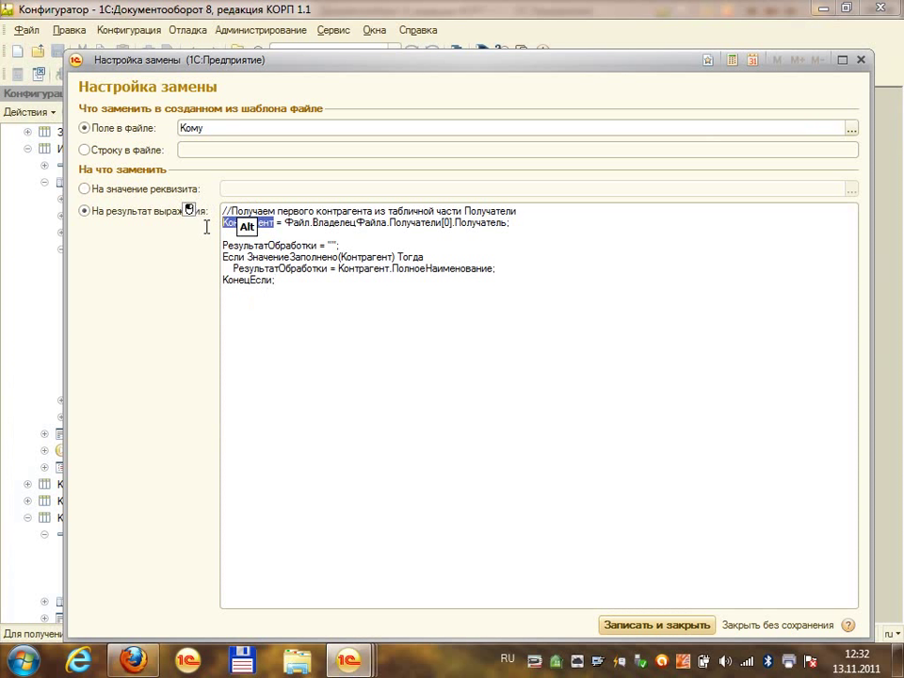
key(shift+Up)
click(473, 298)
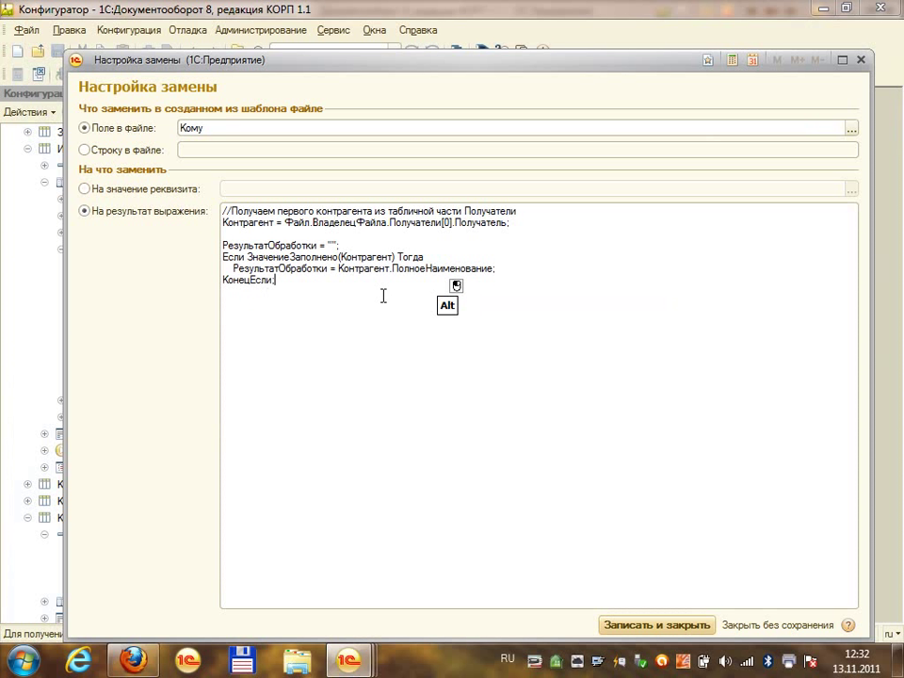
Reword the comment to «первого адресата» and change the assignment below it to Адресат = Файл.ВладелецФайла.Получатели[0].Адресат;
double_click(345, 211)
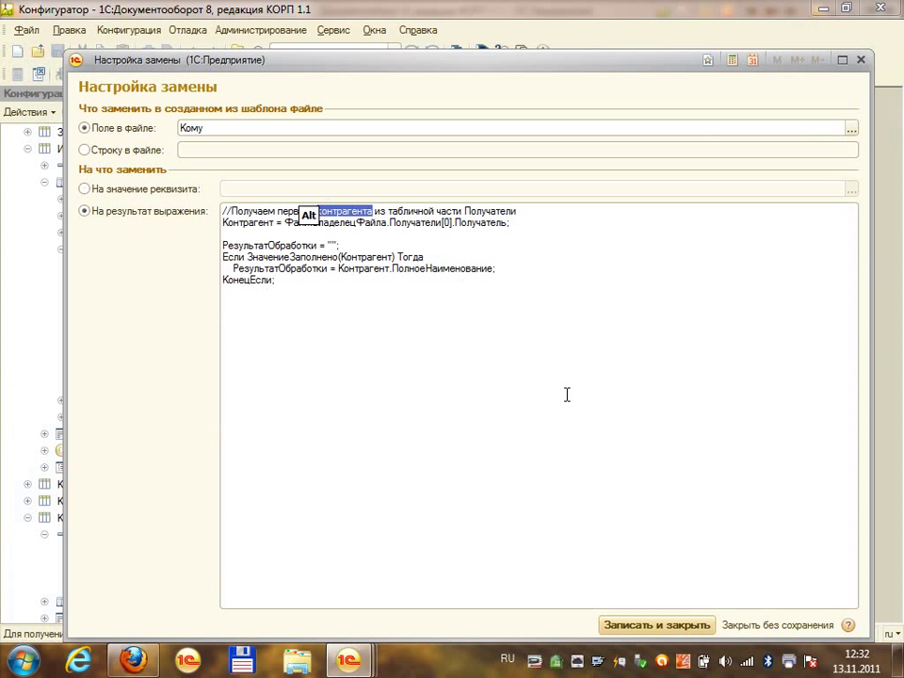
text(адресата)
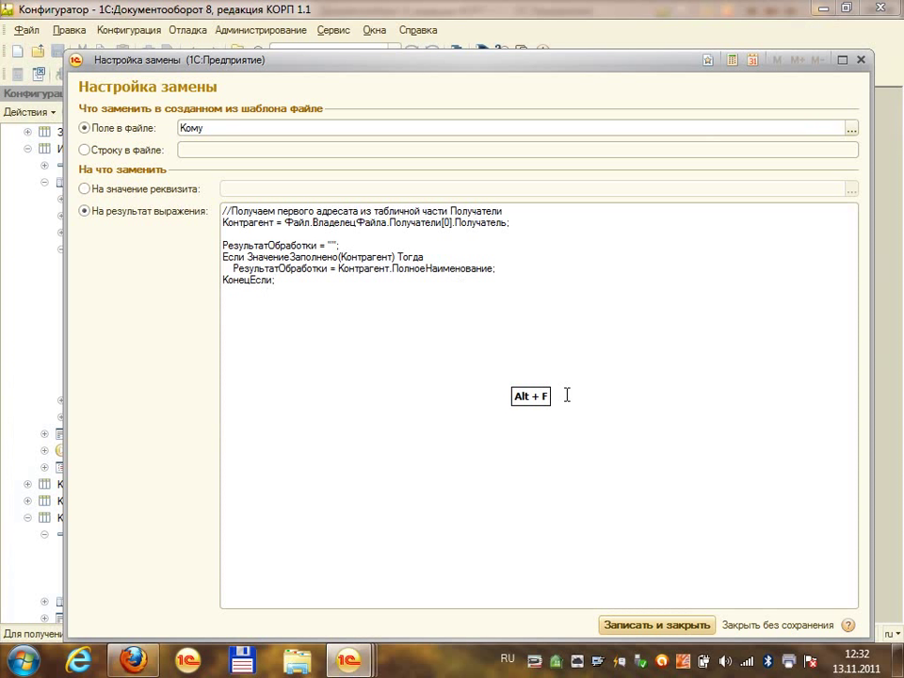
double_click(237, 223)
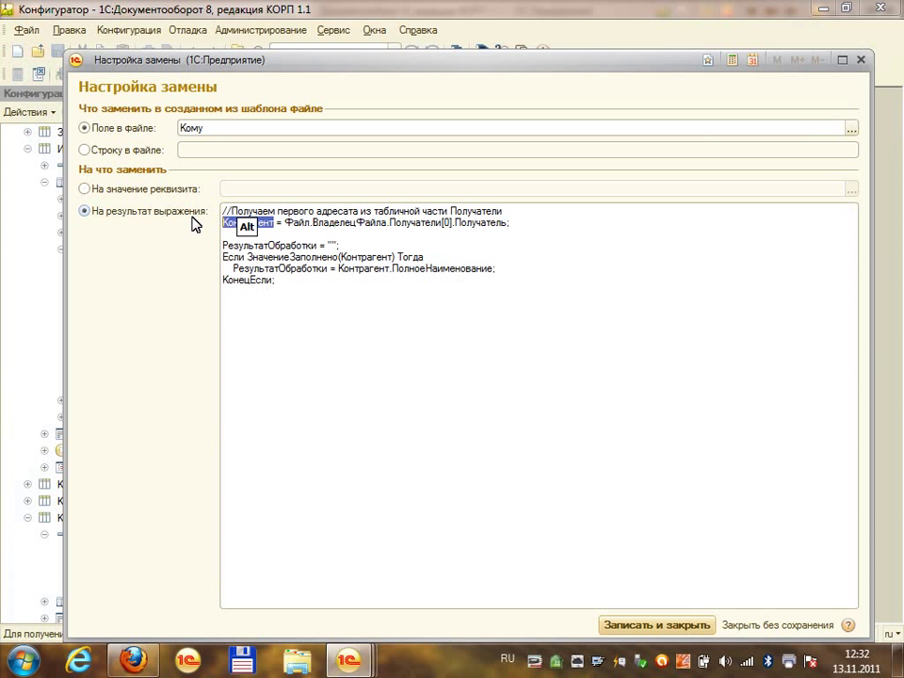
text(Адресат)
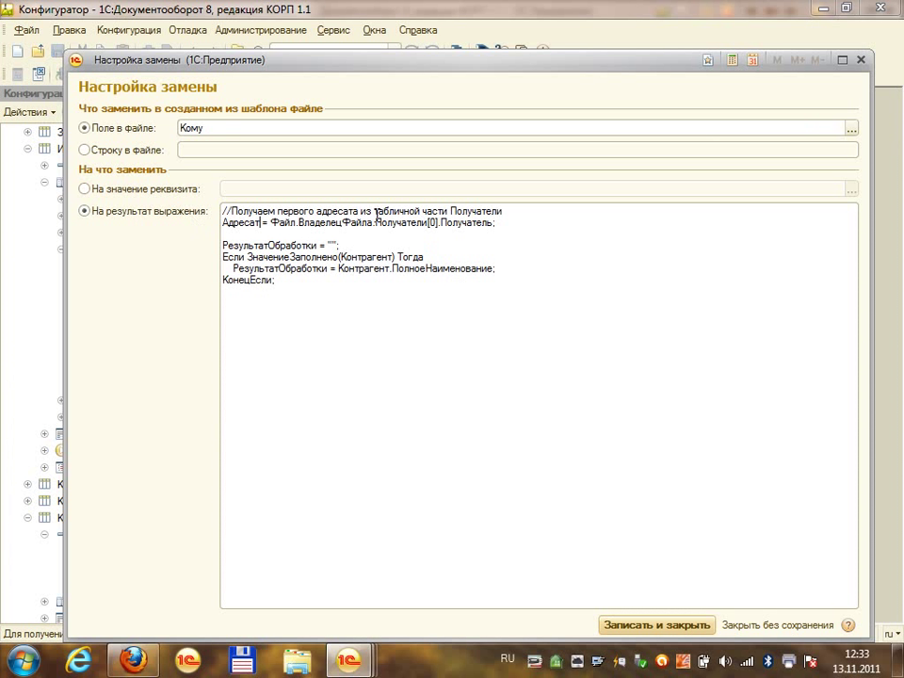
double_click(463, 222)
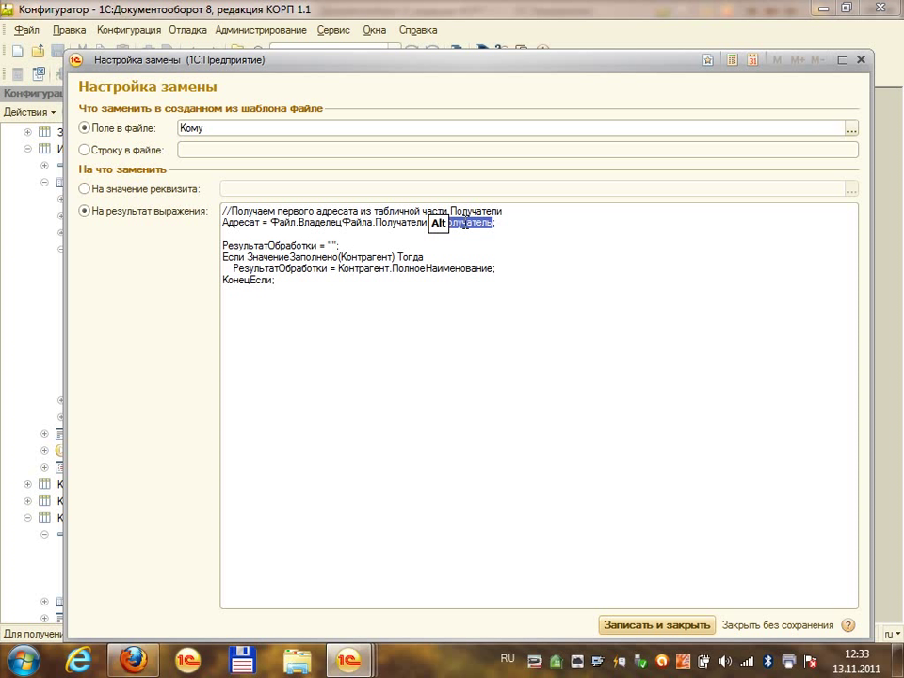
text(Адресат)
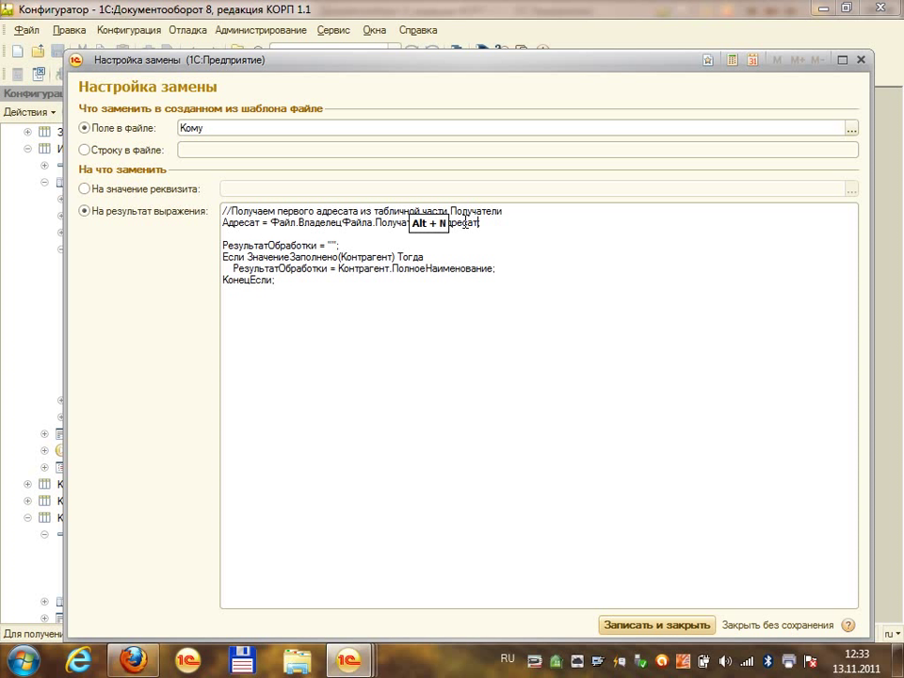
text(;)
Replace Контрагент with Адресат in the ЗначениеЗаполнено condition and in the РезультатОбработки assignment inside it
double_click(367, 257)
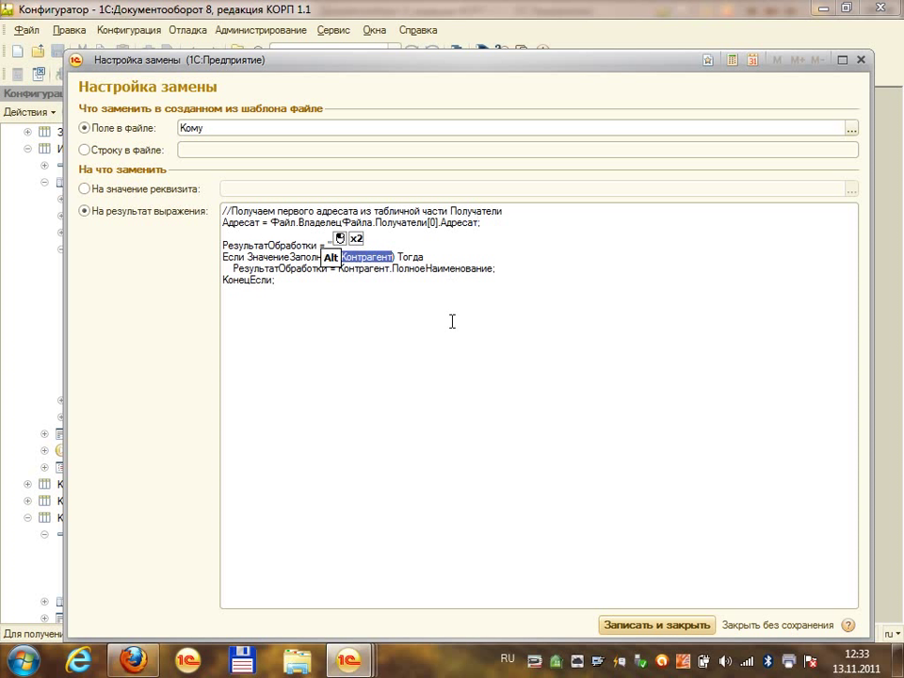
text(Адресат)
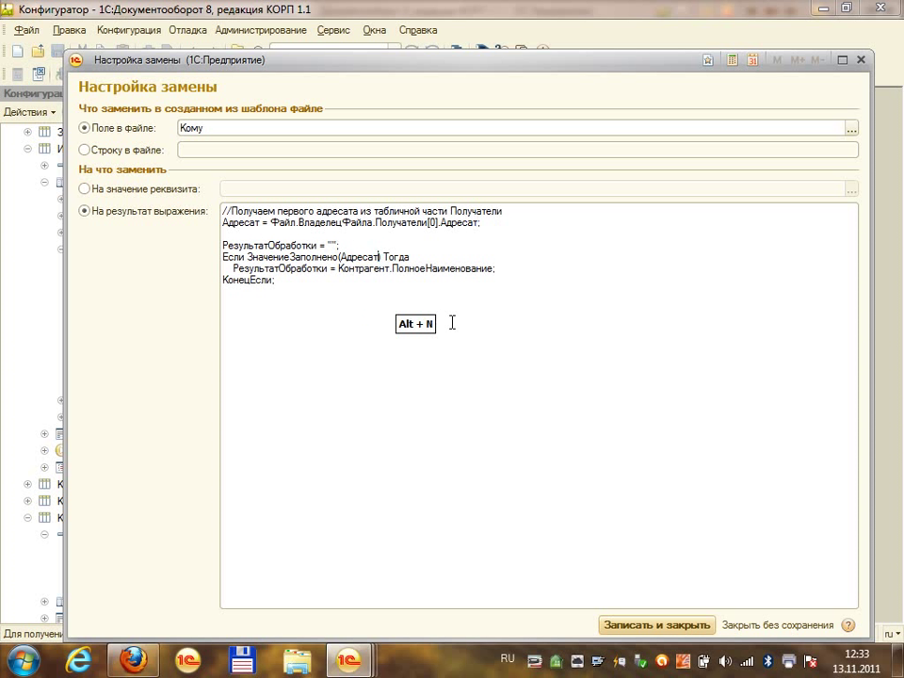
double_click(376, 270)
text(Адресат)
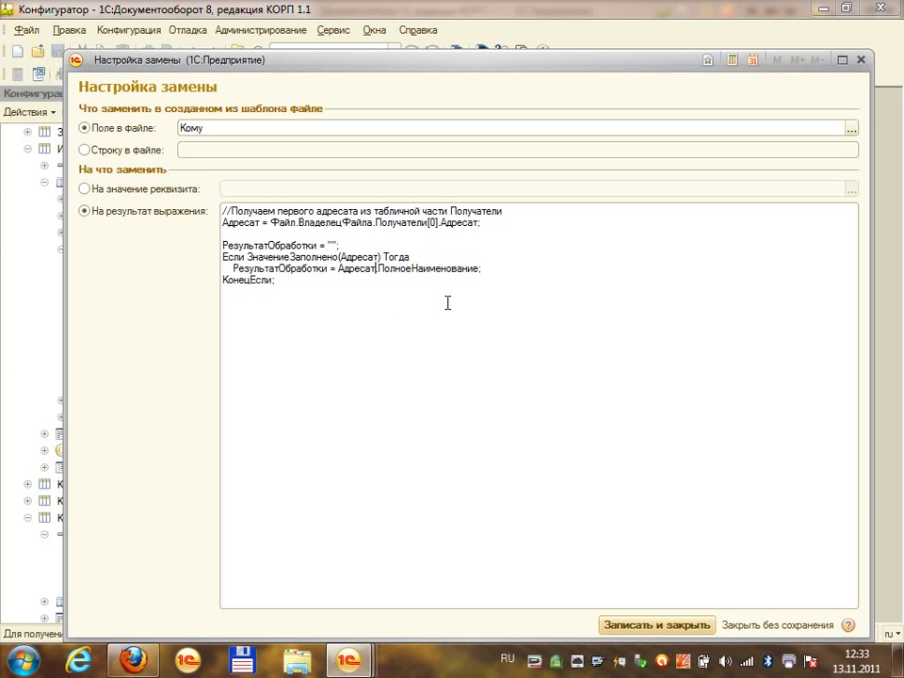
Select ПолноеНаименование for replacement, then switch to the Configurator and examine the attributes of КонтактныеЛица, including Должность
key(alt+Right)
key(ctrl+shift+alt+Right)
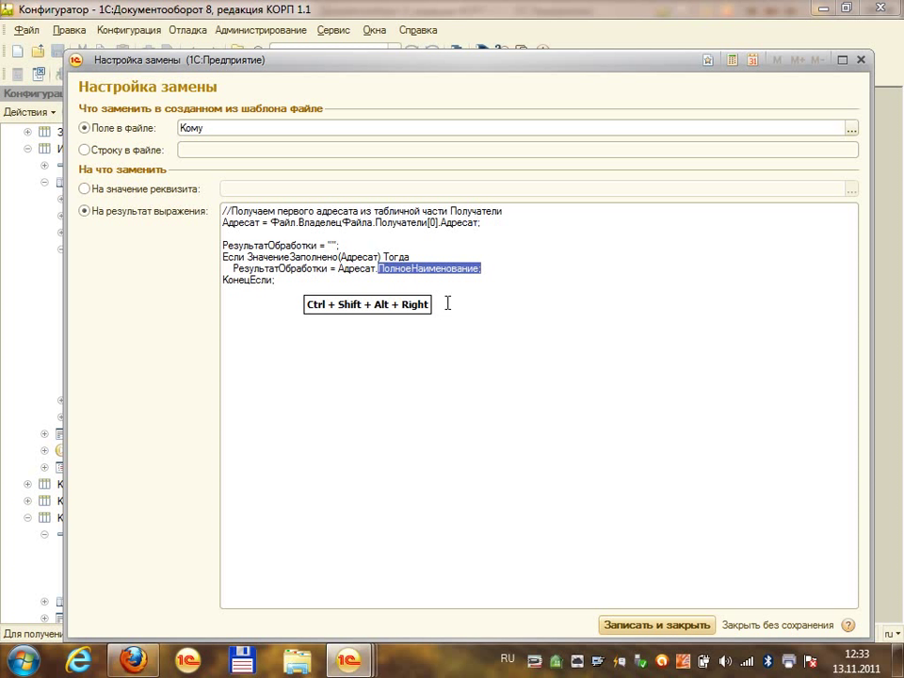
click(367, 664)
click(369, 599)
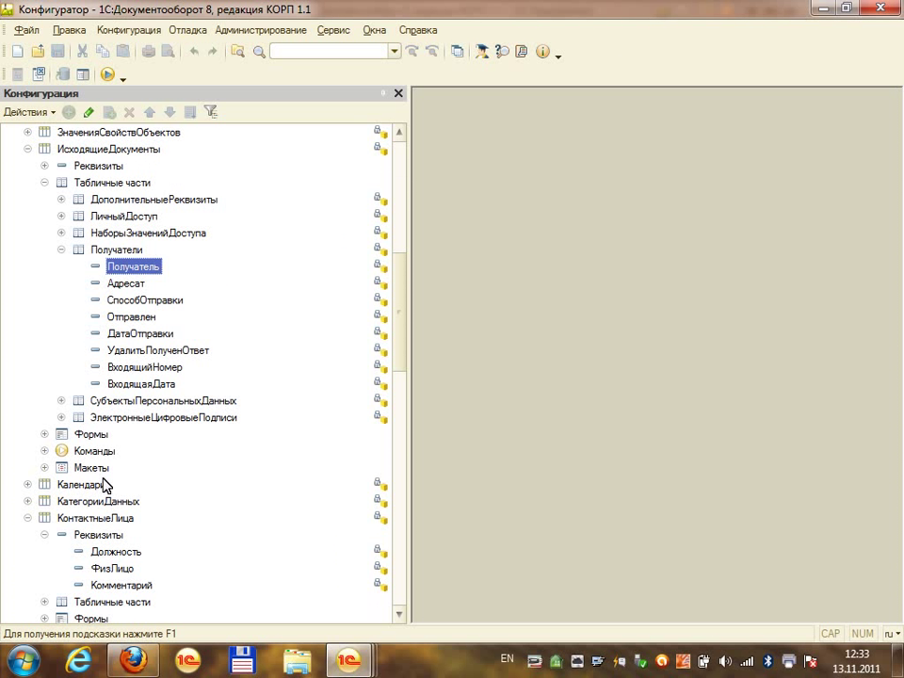
click(81, 523)
key(alt)
scroll(81, 527, down, 3)
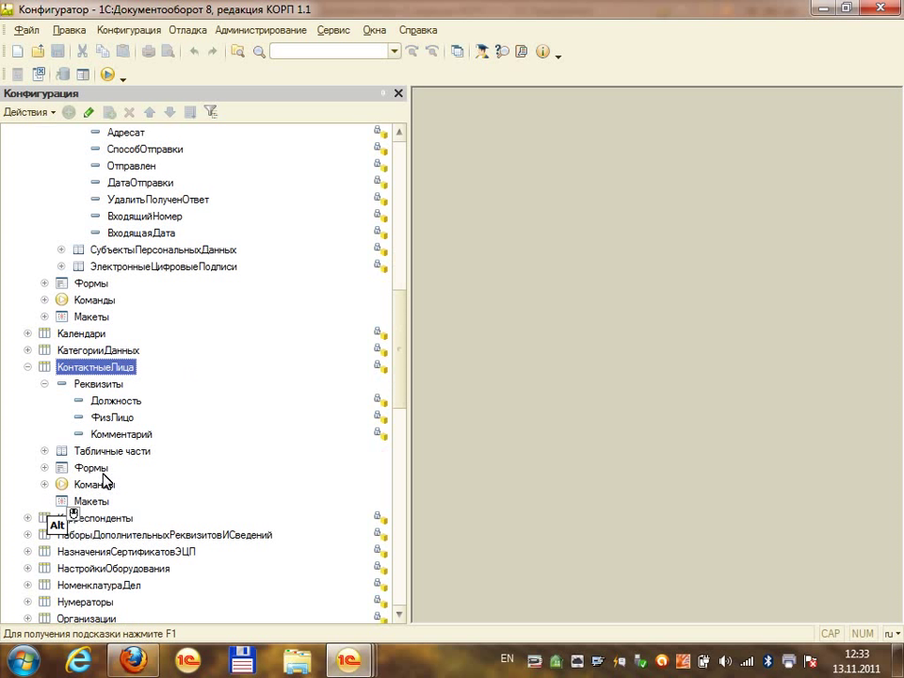
alt+click(132, 403)
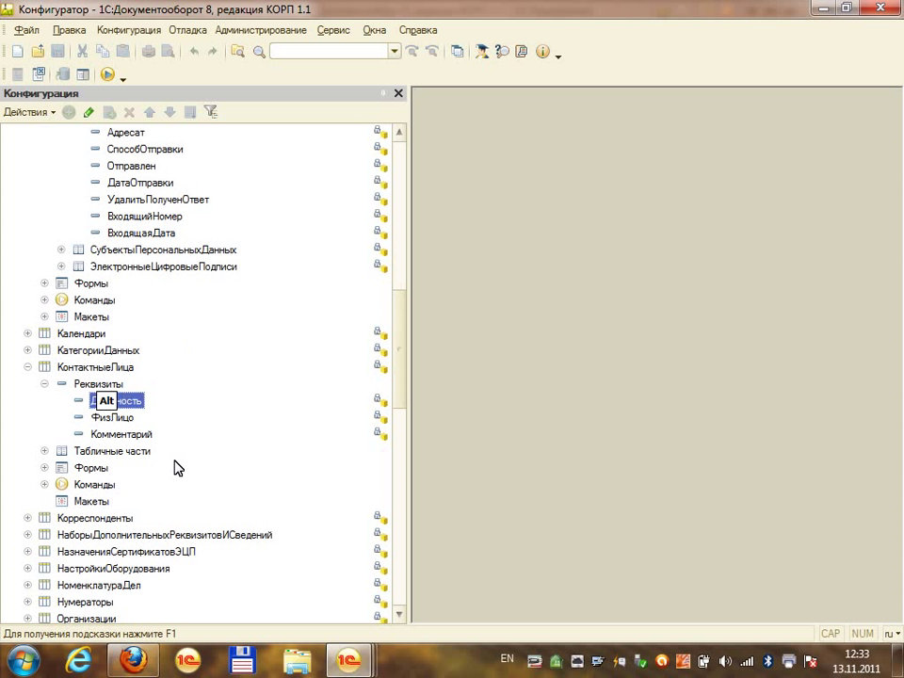
Return to the replacement settings and rewrite the result as Адресат.Должность, starting to append a text string with + "
key(alt+Tab)
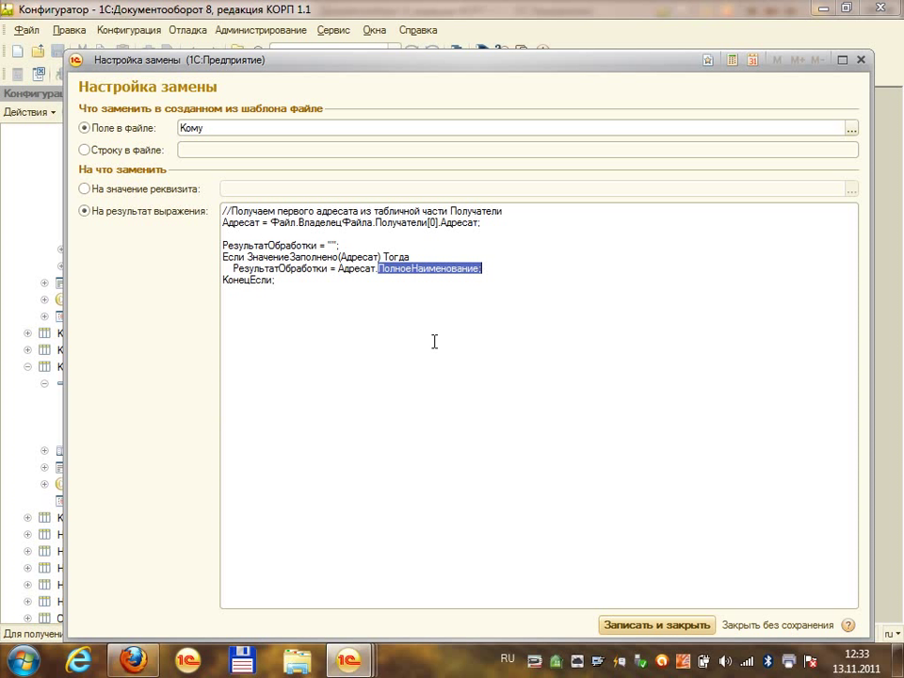
text(Д)
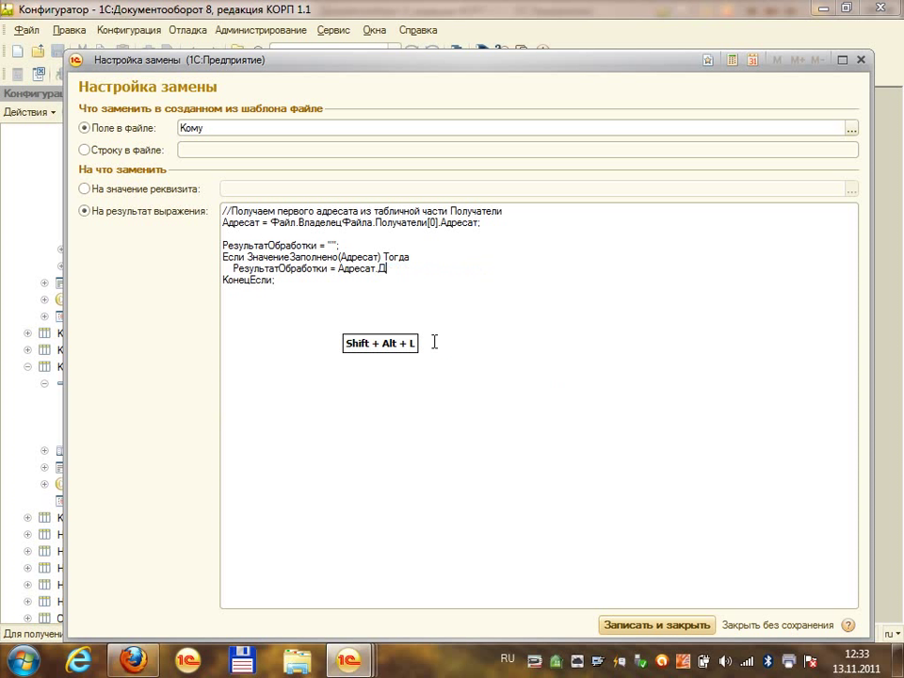
text(олжность )
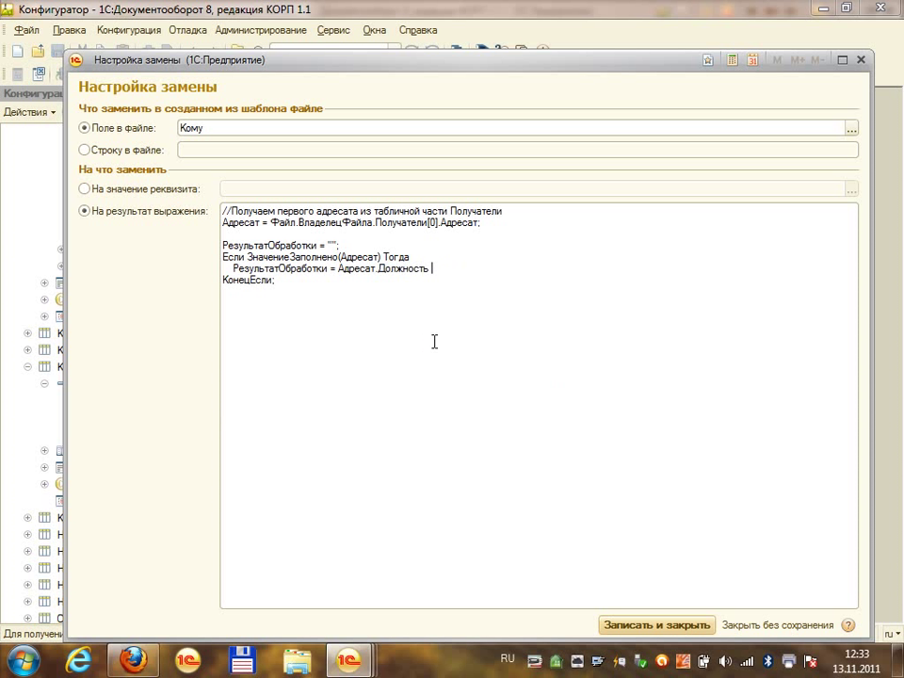
text(+ ")
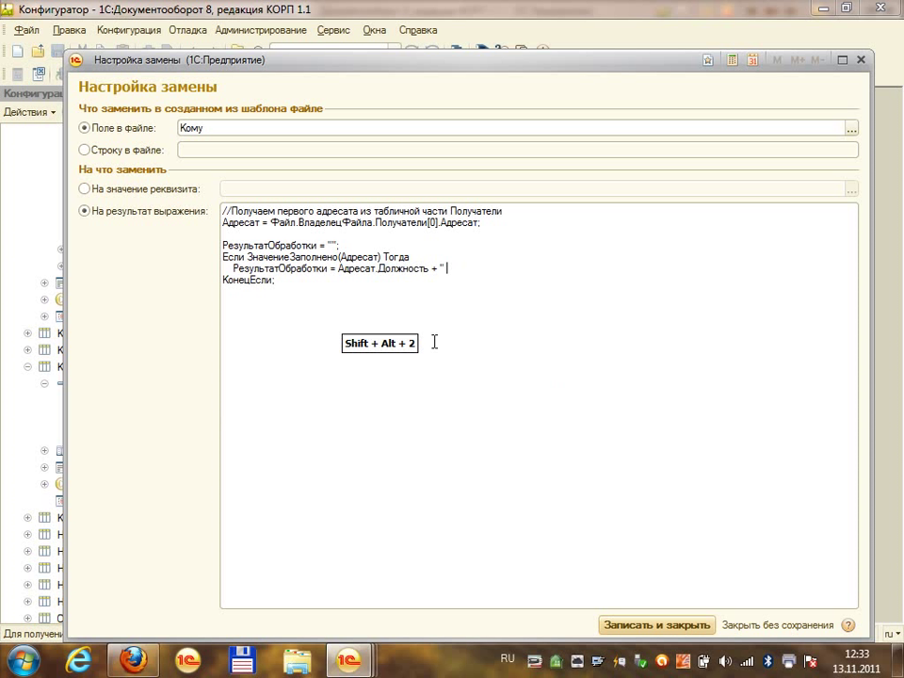